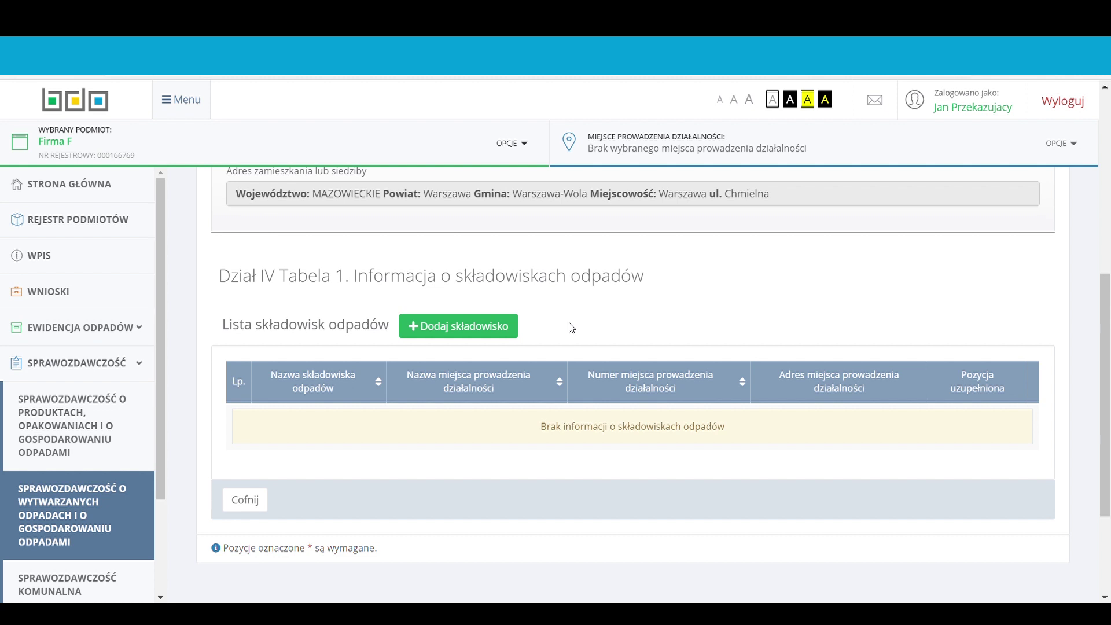
# - Start a new landfill entry in Dział IV Tabela 1 and look through the sections of its form
pyautogui.click(462, 332)
pyautogui.scroll(-3, 194, 338)
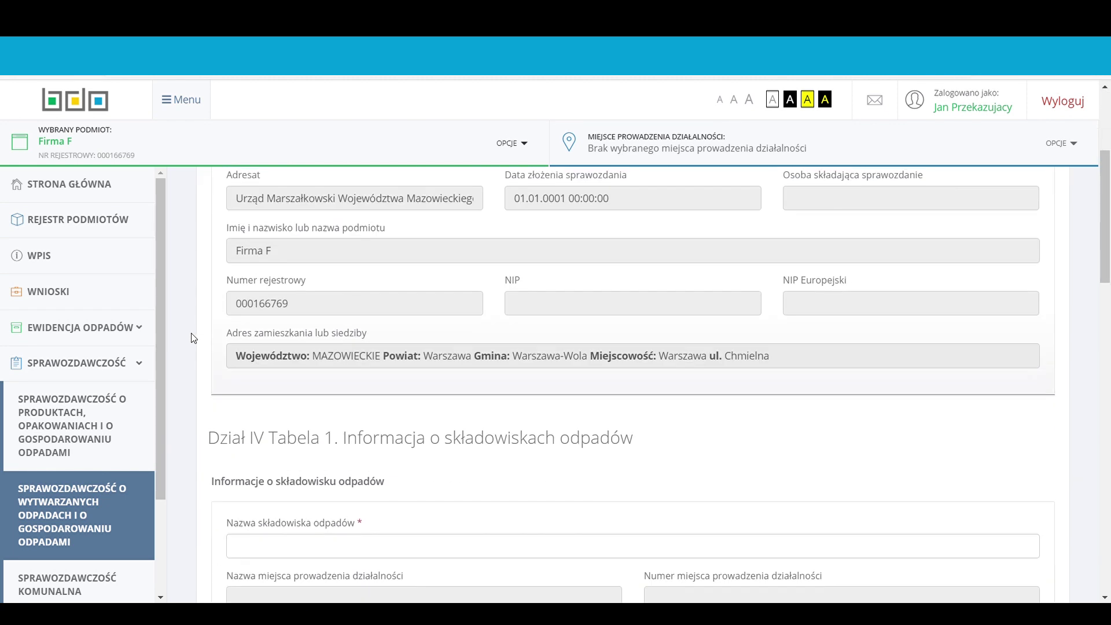
pyautogui.scroll(-4, 194, 338)
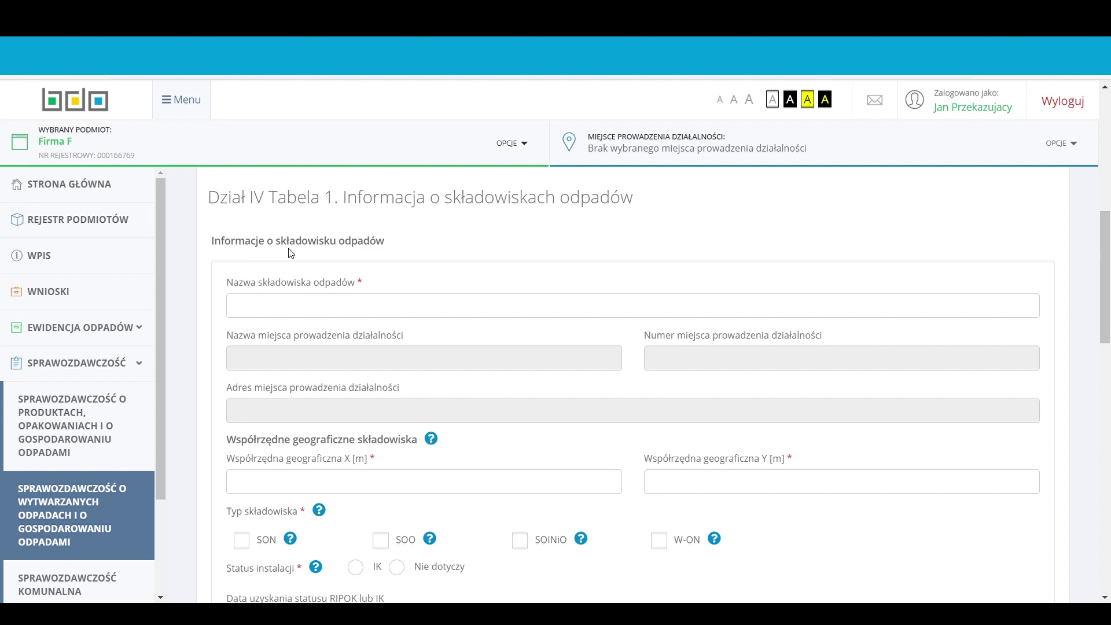
pyautogui.scroll(-7, 196, 260)
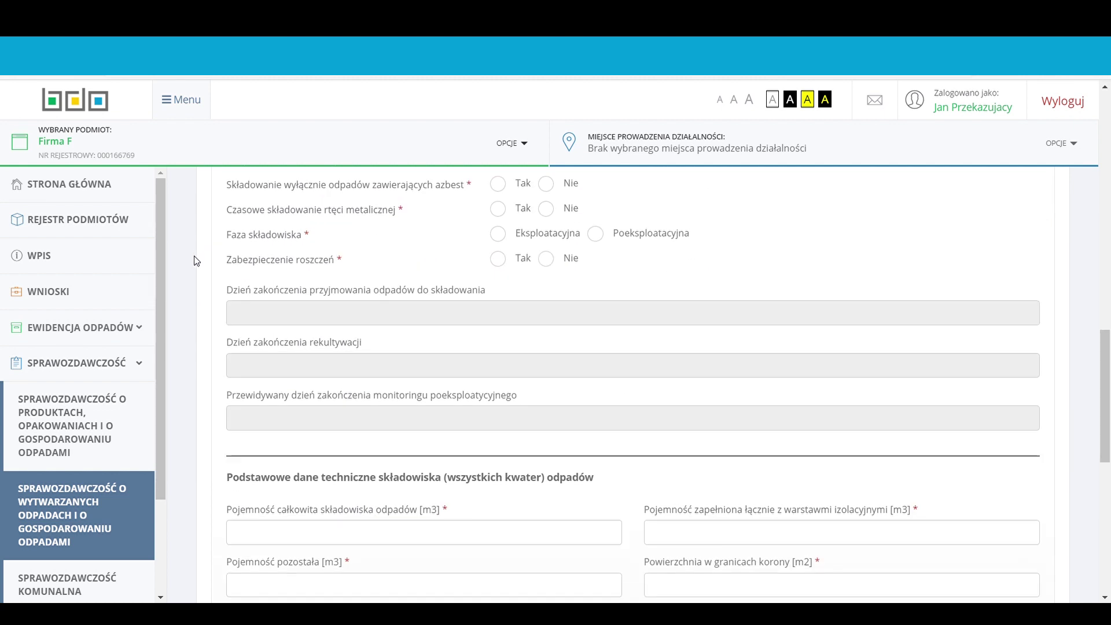
pyautogui.scroll(-2, 197, 260)
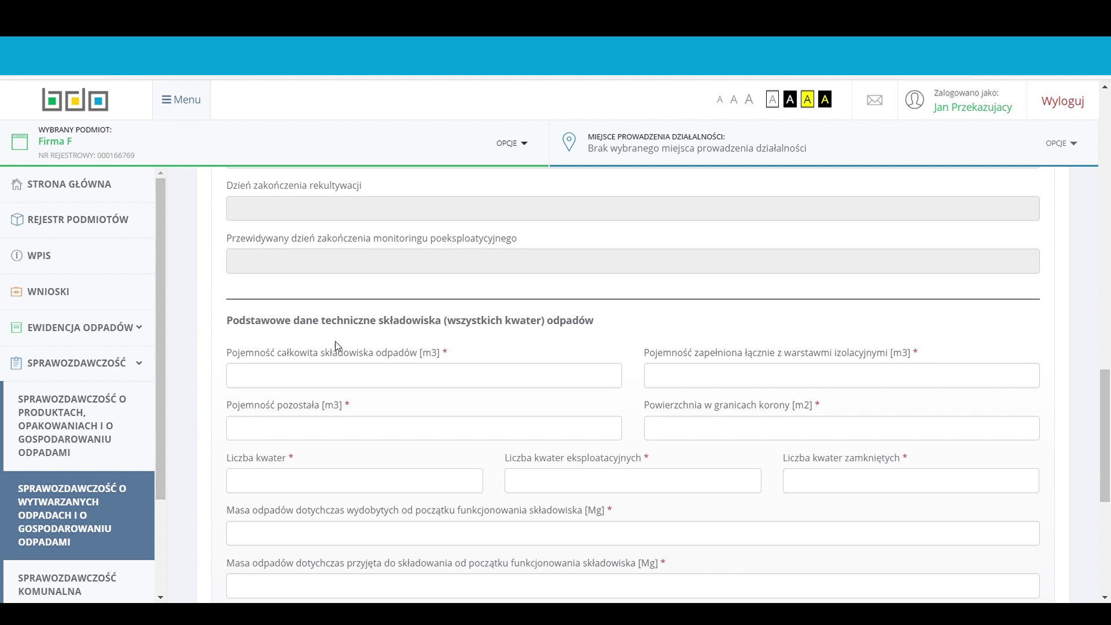
pyautogui.scroll(5, 205, 337)
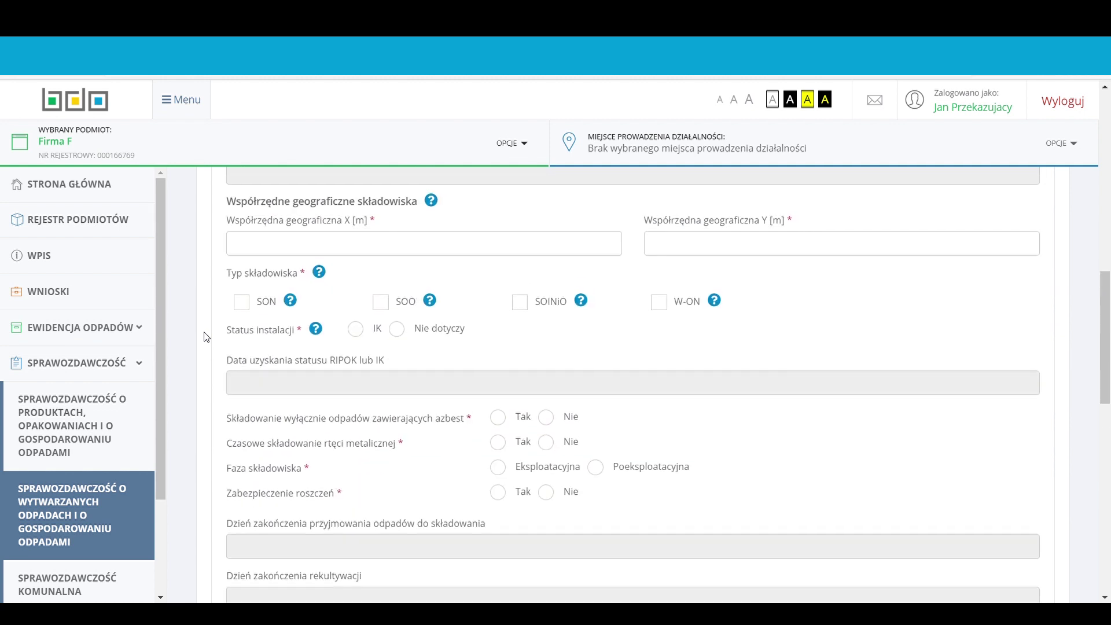
pyautogui.scroll(3, 206, 336)
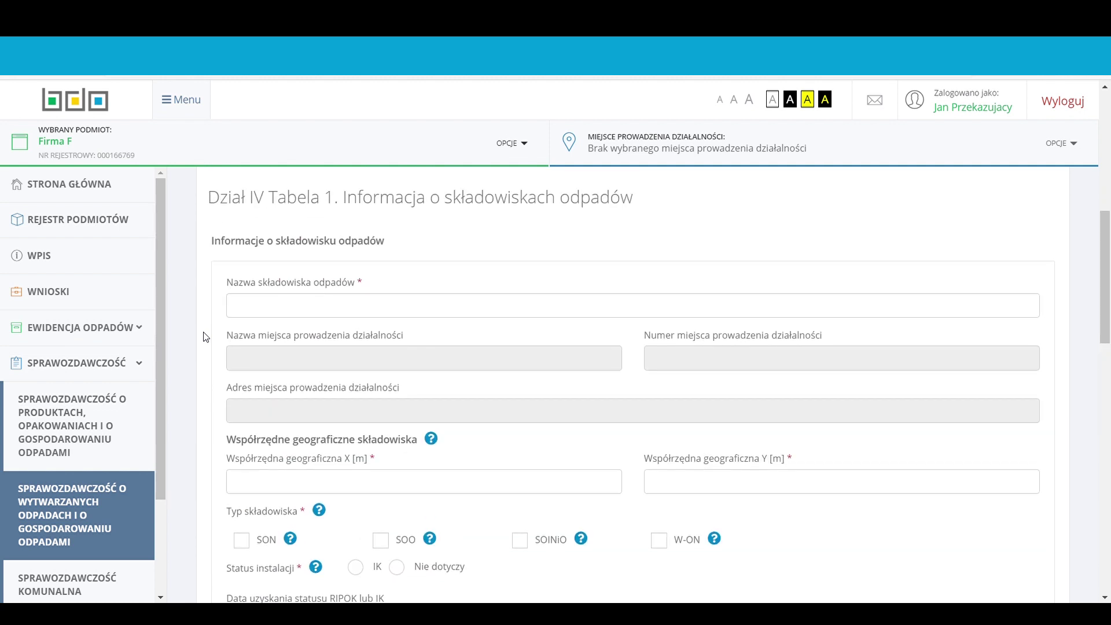
pyautogui.scroll(1, 206, 337)
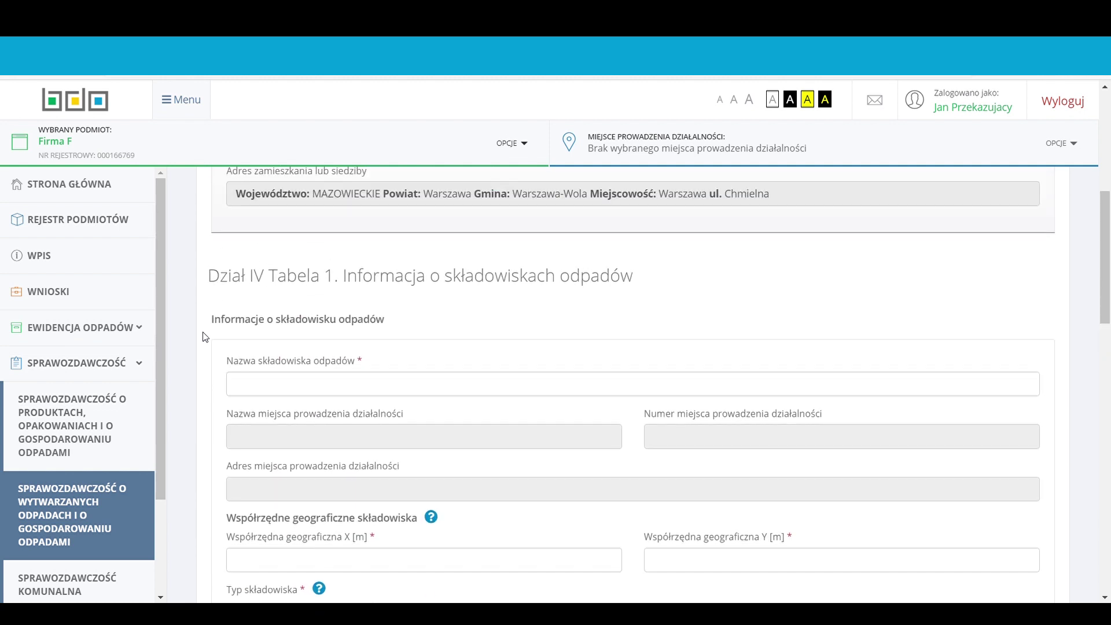
# - Choose Składowisko 1 at Miejsce 1- siedziba as the landfill name from the list of installations
pyautogui.click(242, 382)
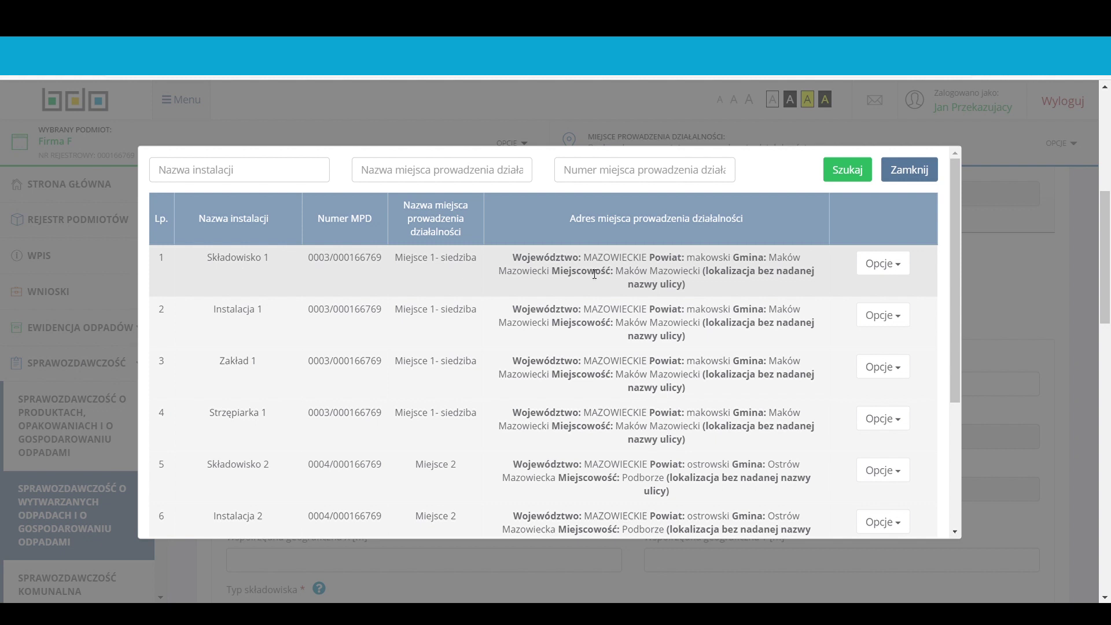
pyautogui.click(878, 267)
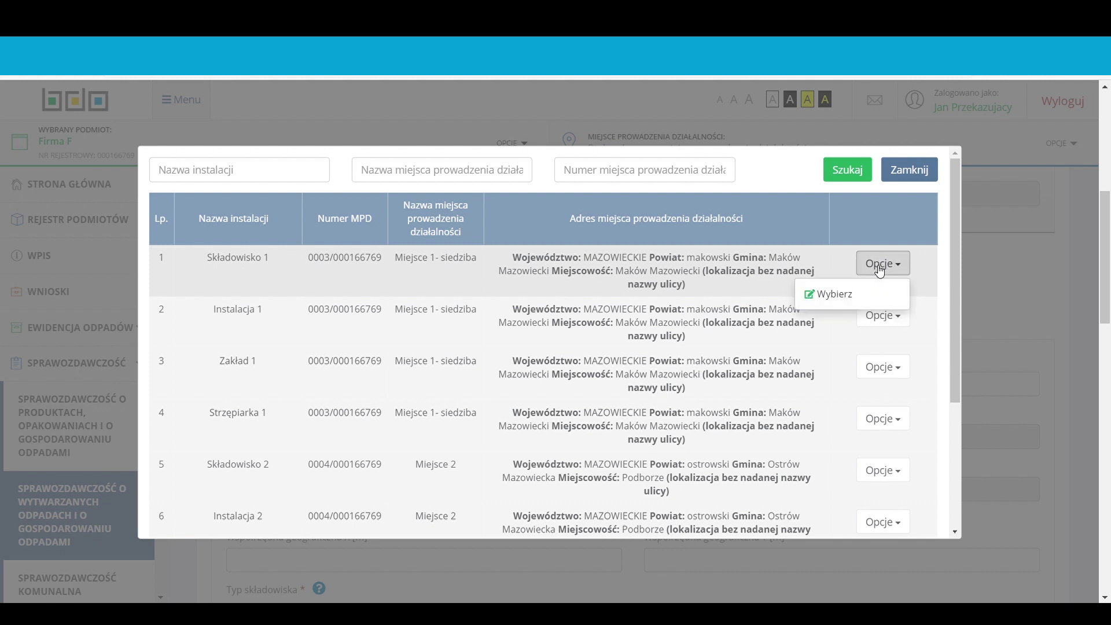
pyautogui.click(871, 295)
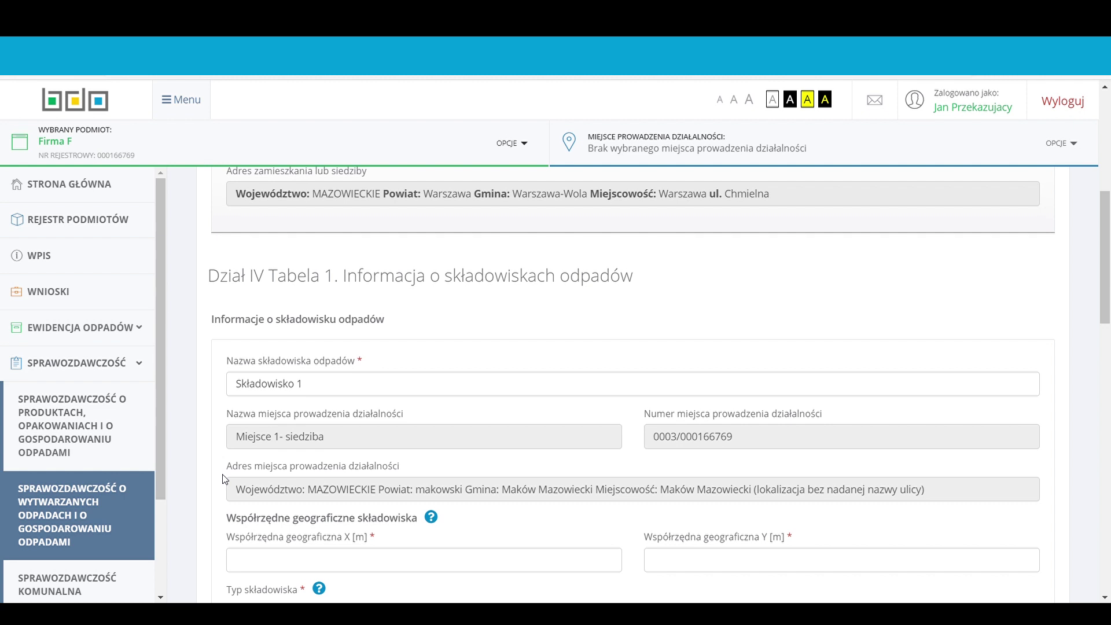
# - Check the coordinate format help and enter the landfill's geographic coordinates: X 17.385394 and Y 52.246465
pyautogui.scroll(-3, 225, 479)
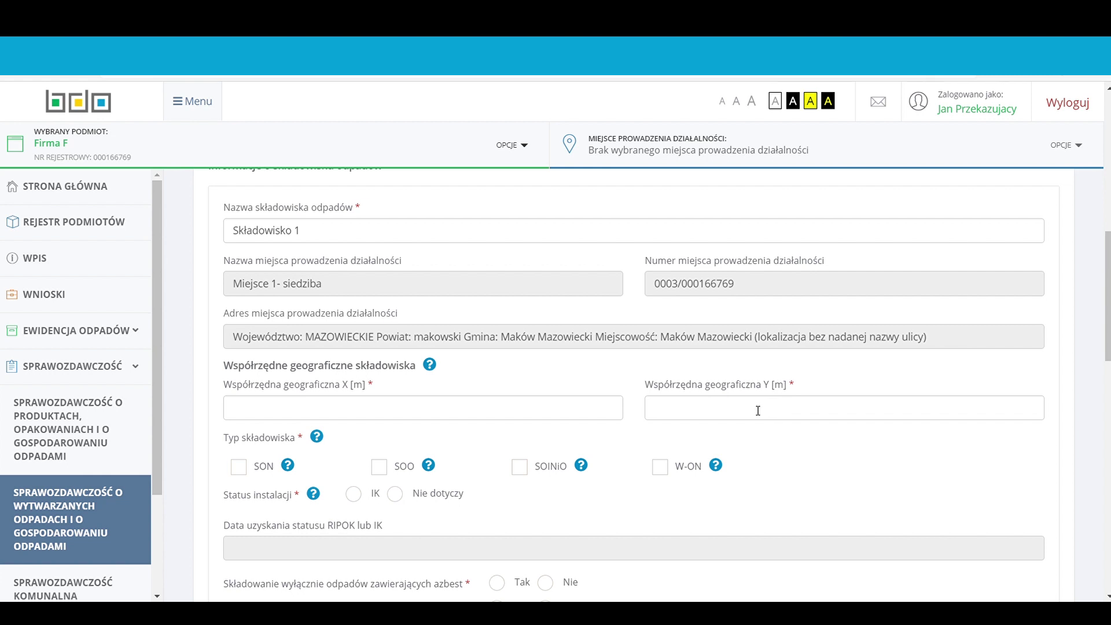
pyautogui.moveTo(429, 372)
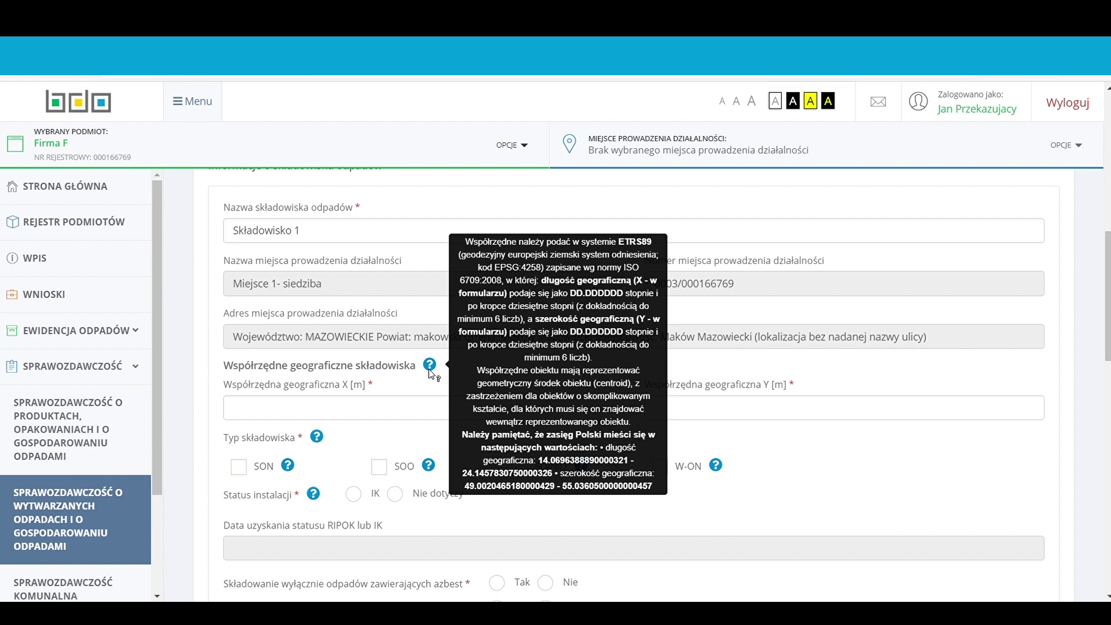
pyautogui.click(253, 419)
pyautogui.write('17.385394')
pyautogui.click(658, 399)
pyautogui.write('52.246465')
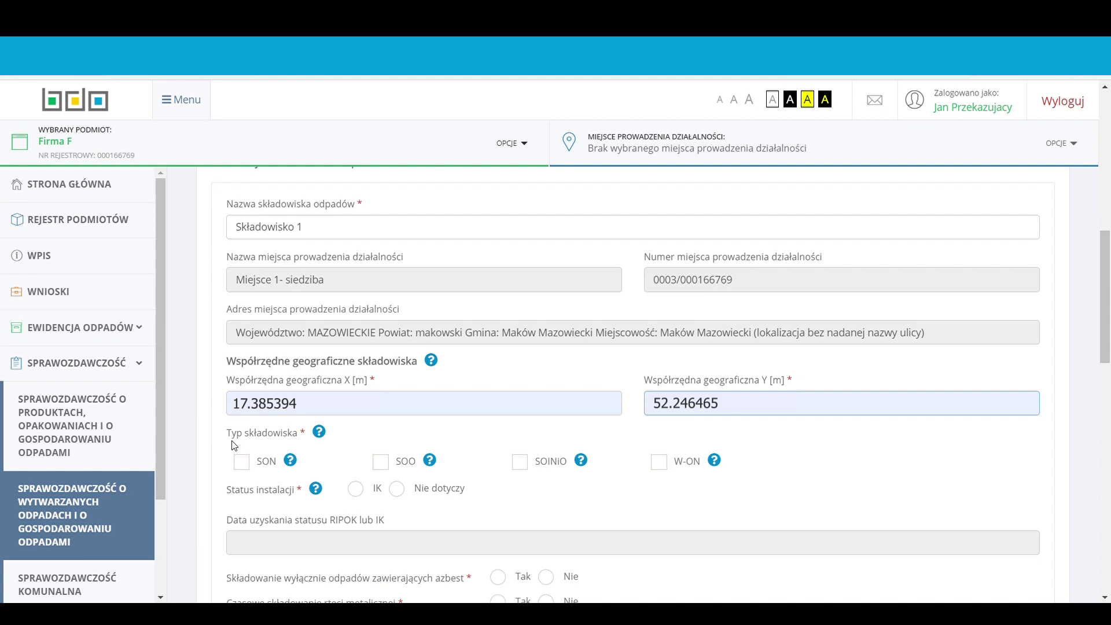
# - Read the explanations of the landfill type abbreviations and set the landfill type to SOINiO
pyautogui.moveTo(289, 465)
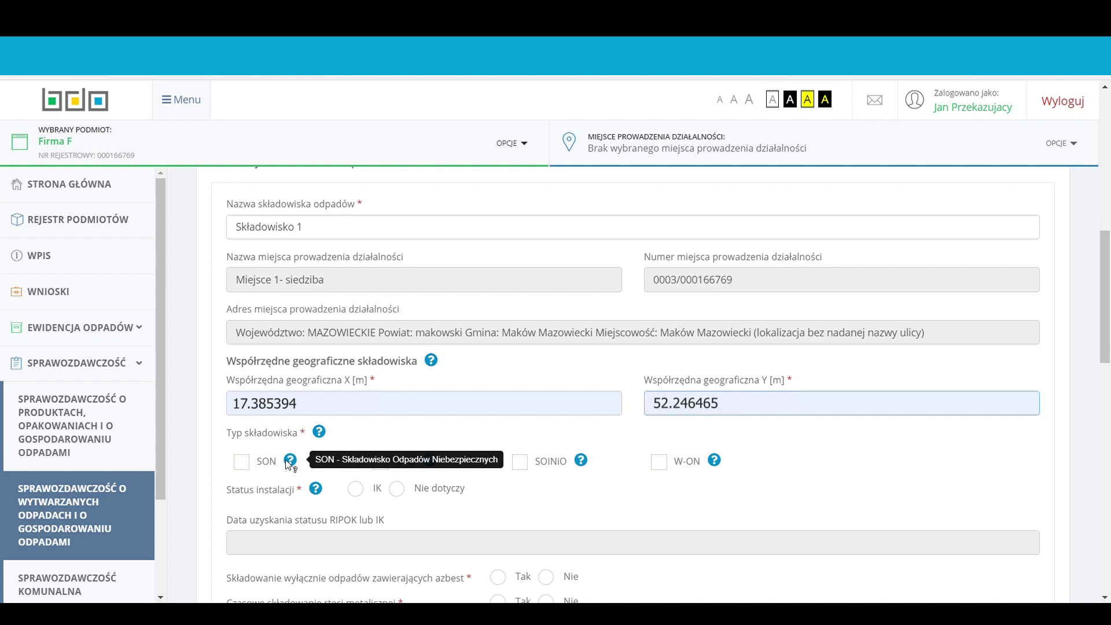
pyautogui.moveTo(430, 464)
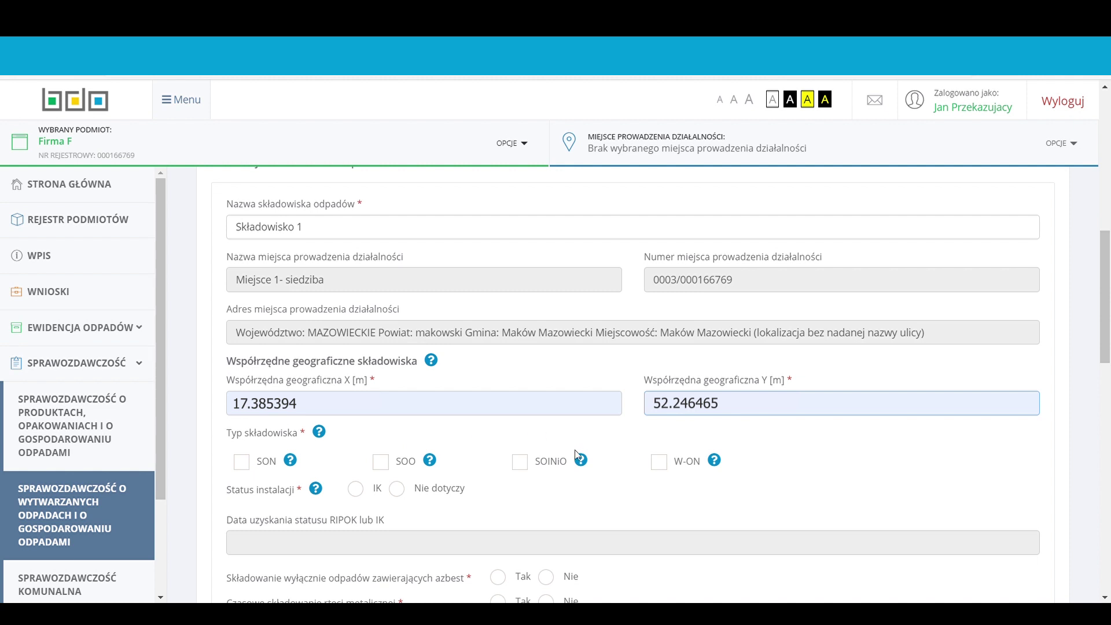
pyautogui.moveTo(583, 467)
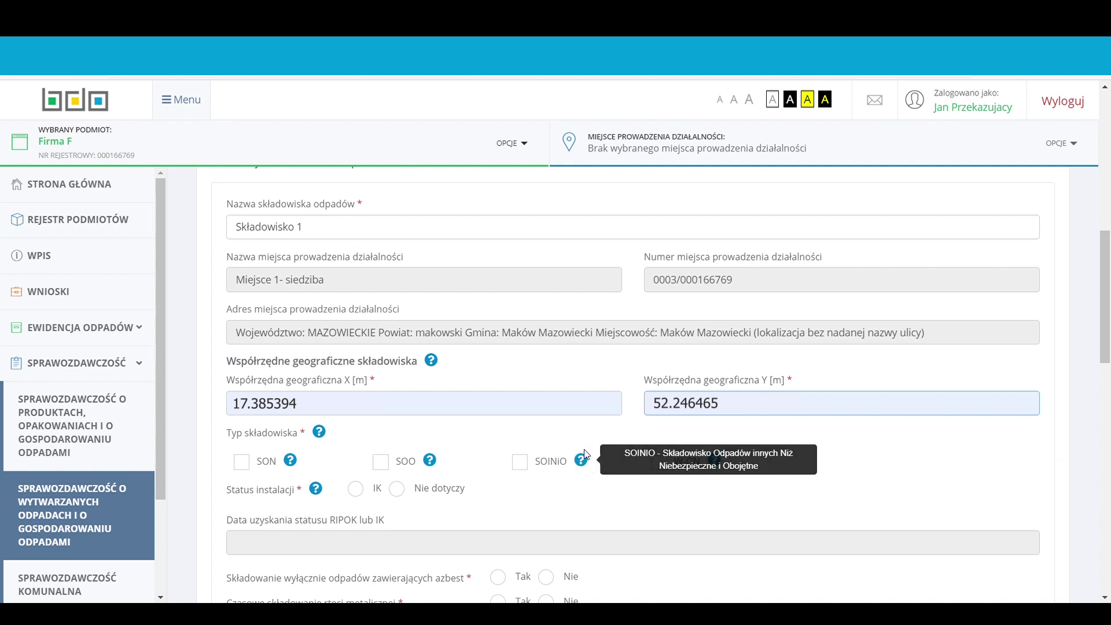
pyautogui.moveTo(717, 465)
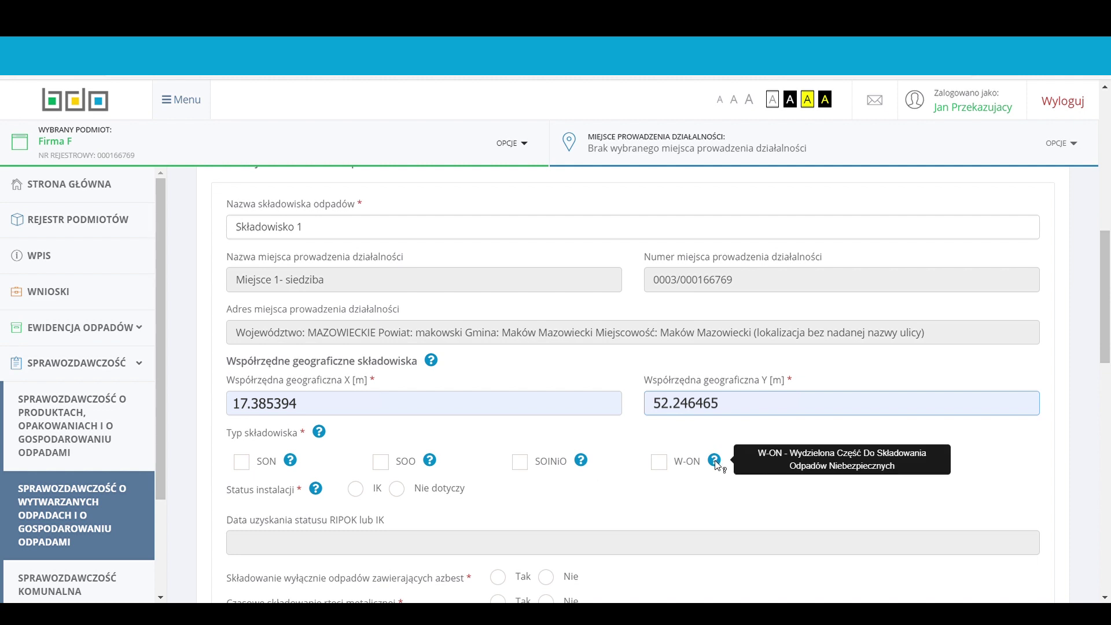
pyautogui.click(520, 462)
# - Set the installation status to IK and the date of obtaining RIPOK or IK status to 04-01-2019
pyautogui.scroll(-1, 203, 456)
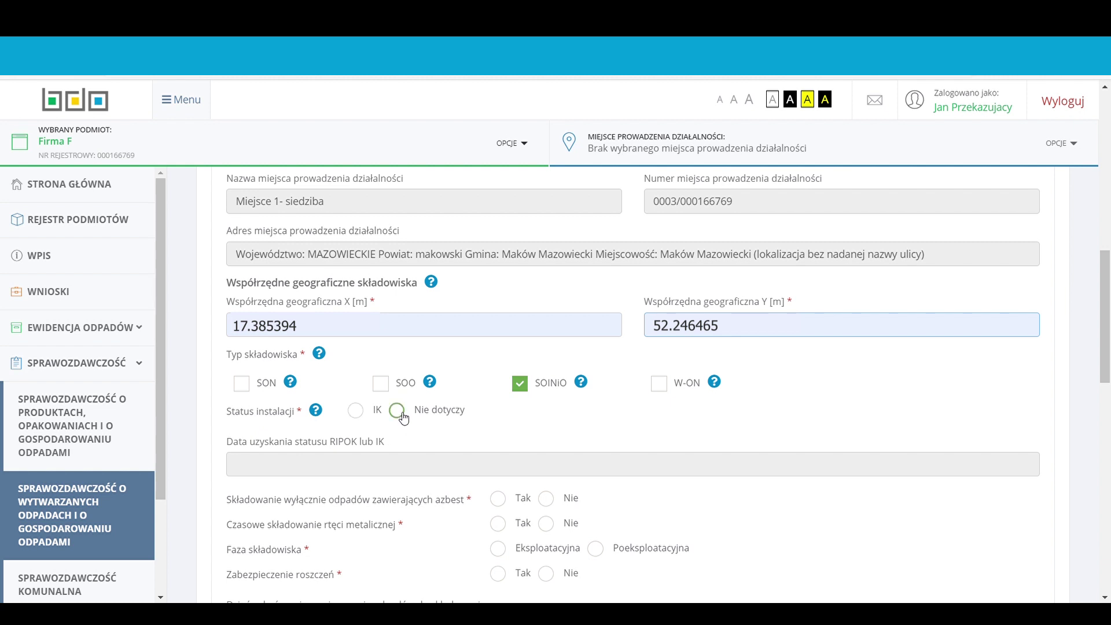
pyautogui.click(356, 410)
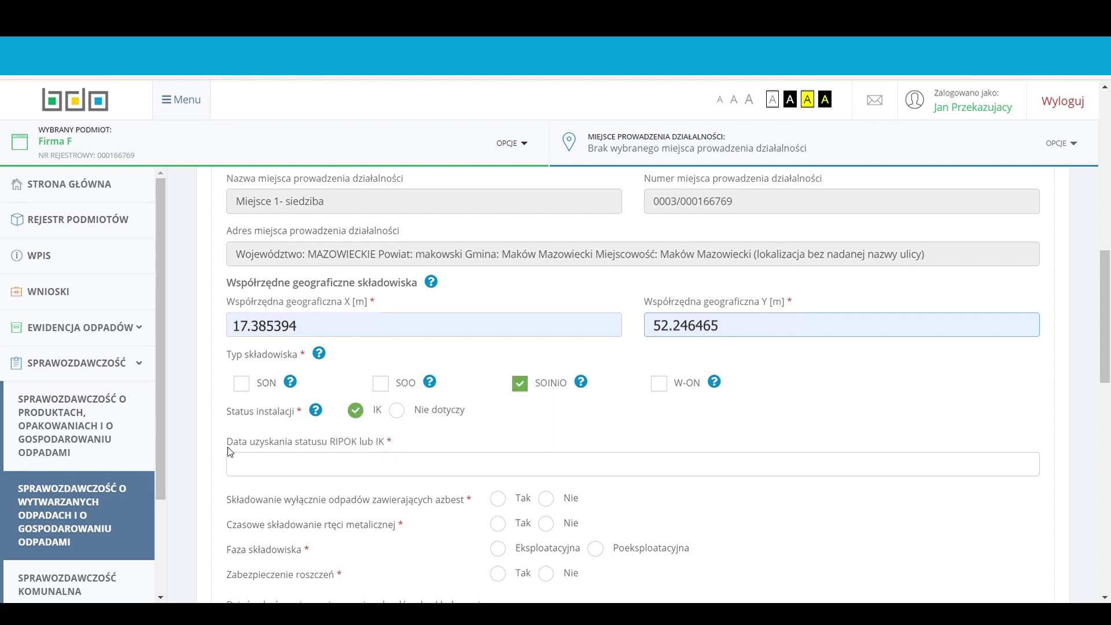
pyautogui.click(242, 464)
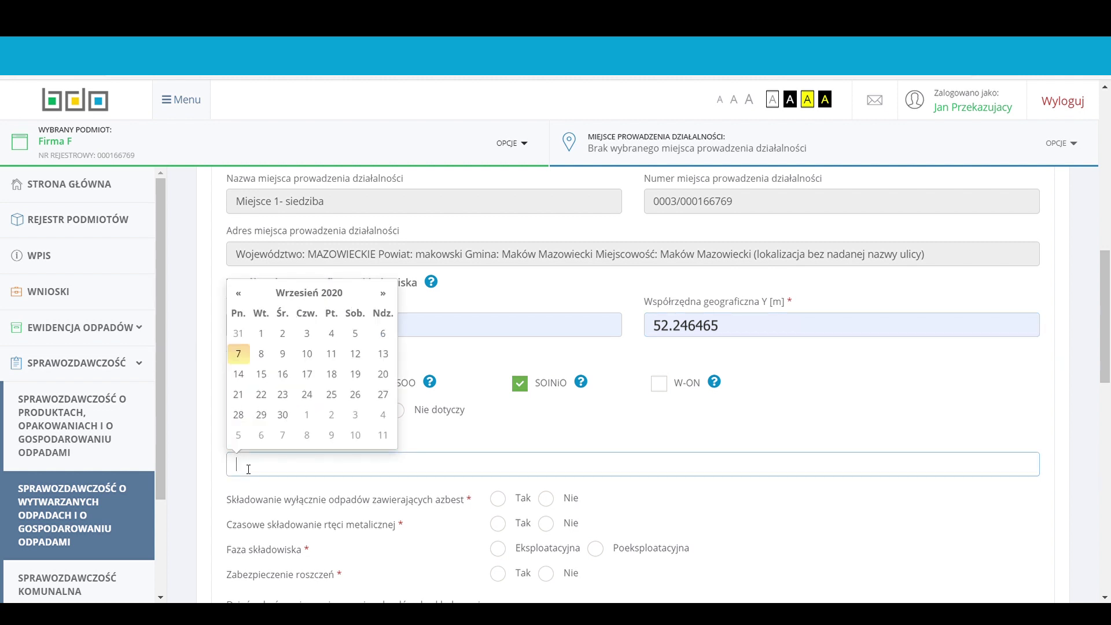
pyautogui.click(291, 295)
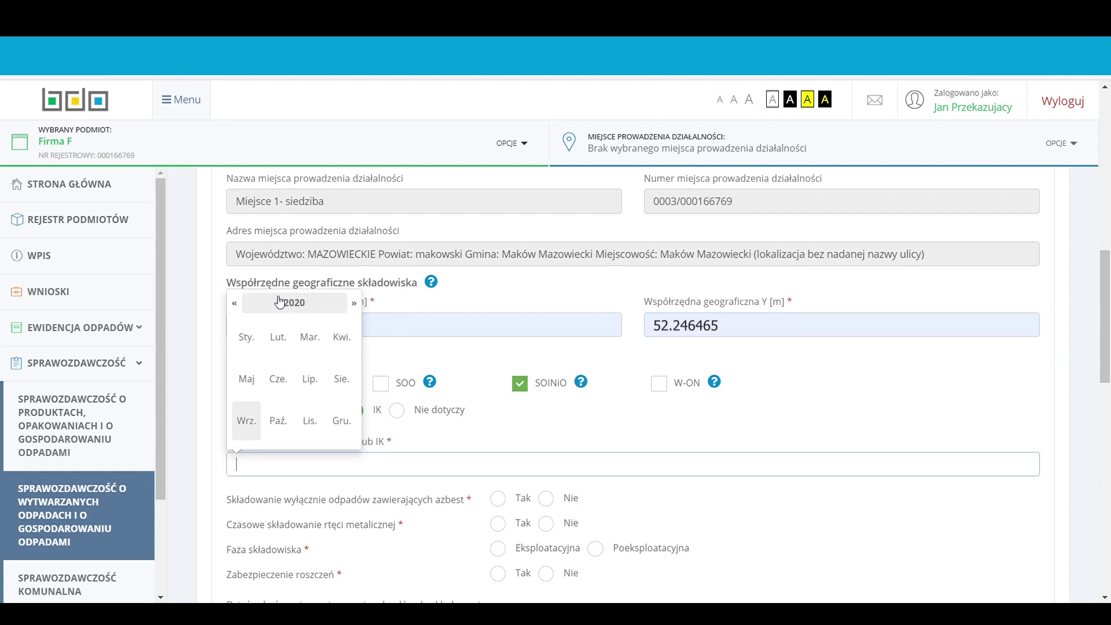
pyautogui.click(235, 304)
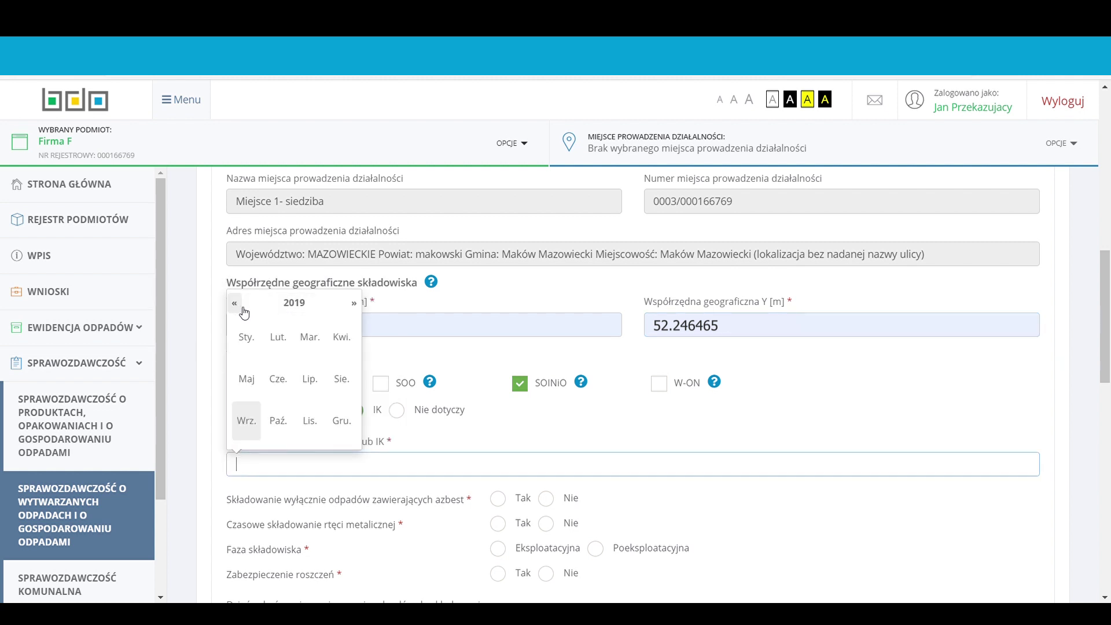
pyautogui.click(246, 339)
pyautogui.click(332, 334)
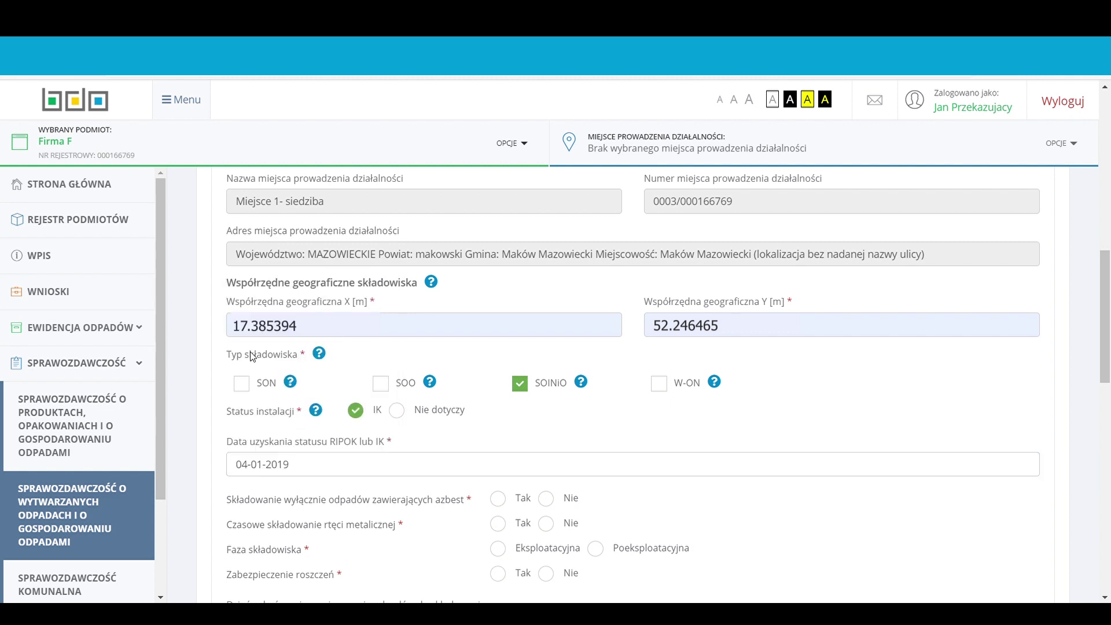
# - Answer Nie for asbestos-only waste storage, temporary metallic mercury storage and security for claims
pyautogui.scroll(-3, 210, 433)
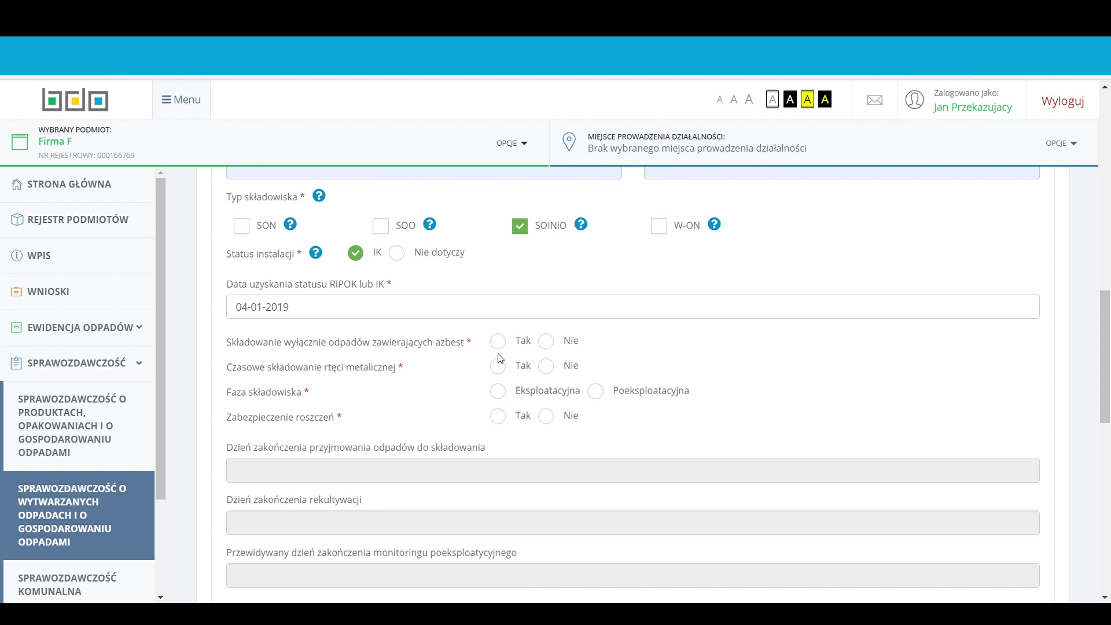
pyautogui.click(546, 342)
pyautogui.click(546, 366)
pyautogui.click(552, 421)
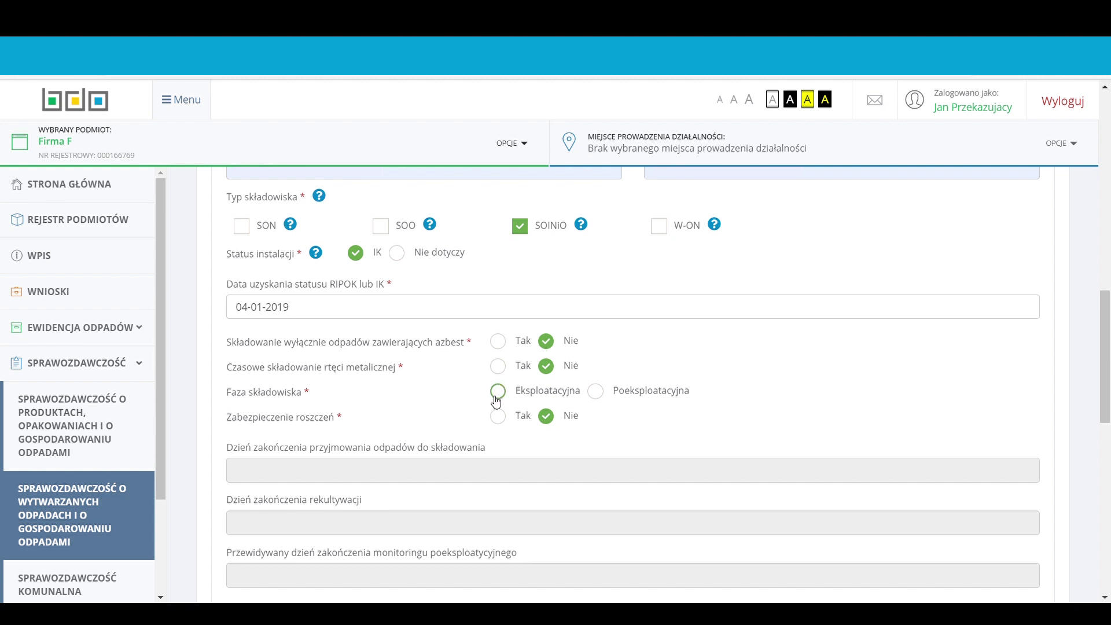
# - Try Poeksploatacyjna as the landfill phase to view its required date fields, and set the phase to Eksploatacyjna
pyautogui.click(597, 392)
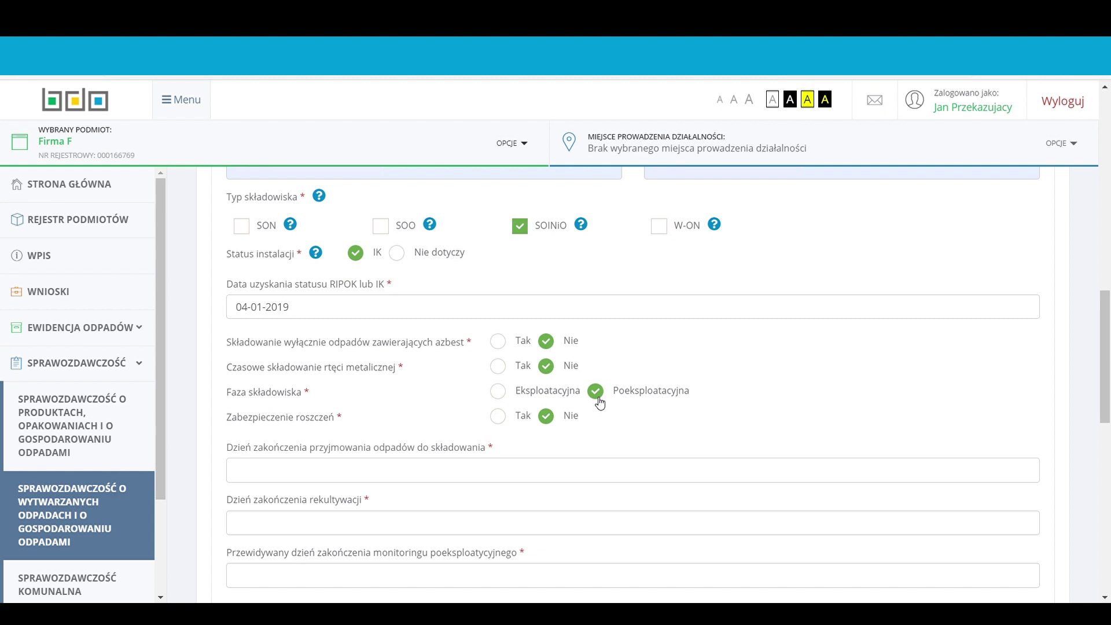
pyautogui.scroll(-1, 600, 404)
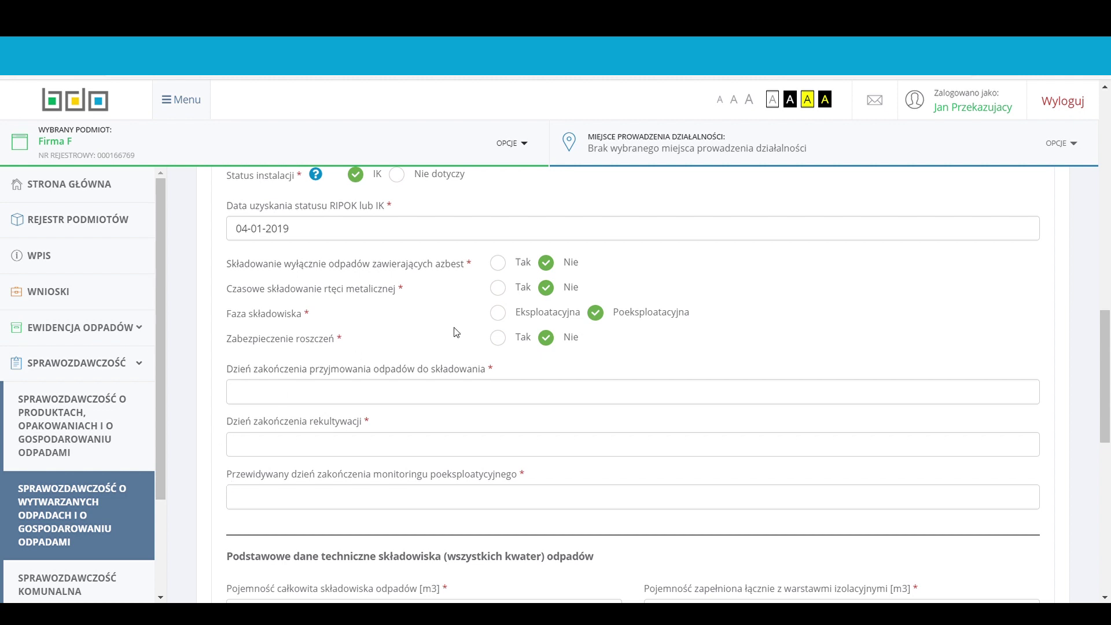
pyautogui.click(500, 320)
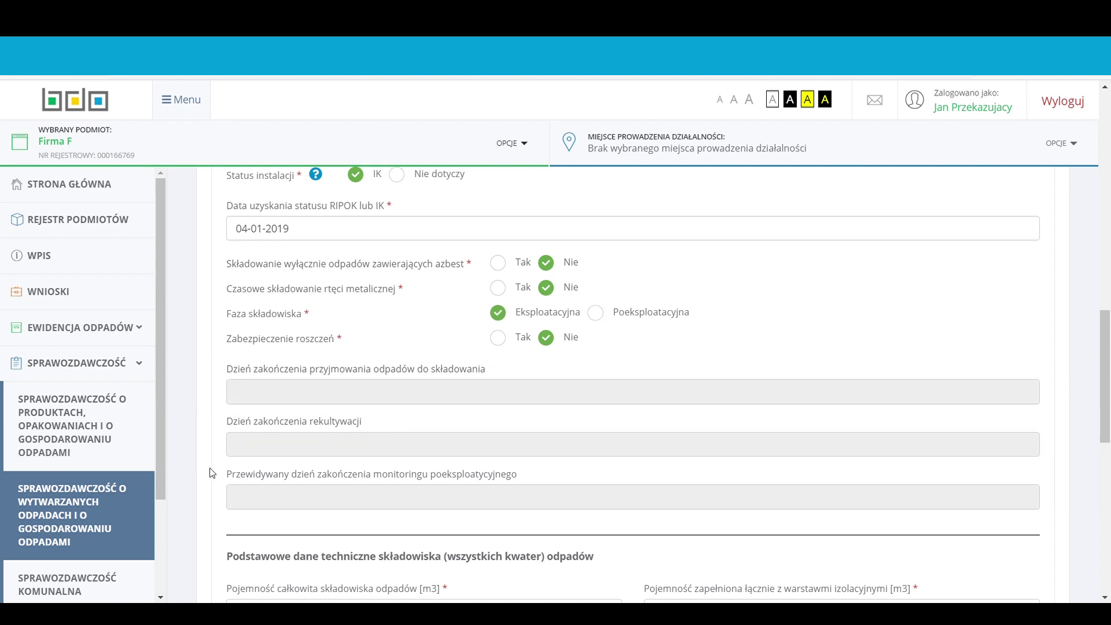
# - Fill in the landfill's technical data: total capacity 499820 m3, filled capacity 221500 m3, remaining capacity 278320 m3 and area within the crown 29510 m2
pyautogui.scroll(-1, 199, 482)
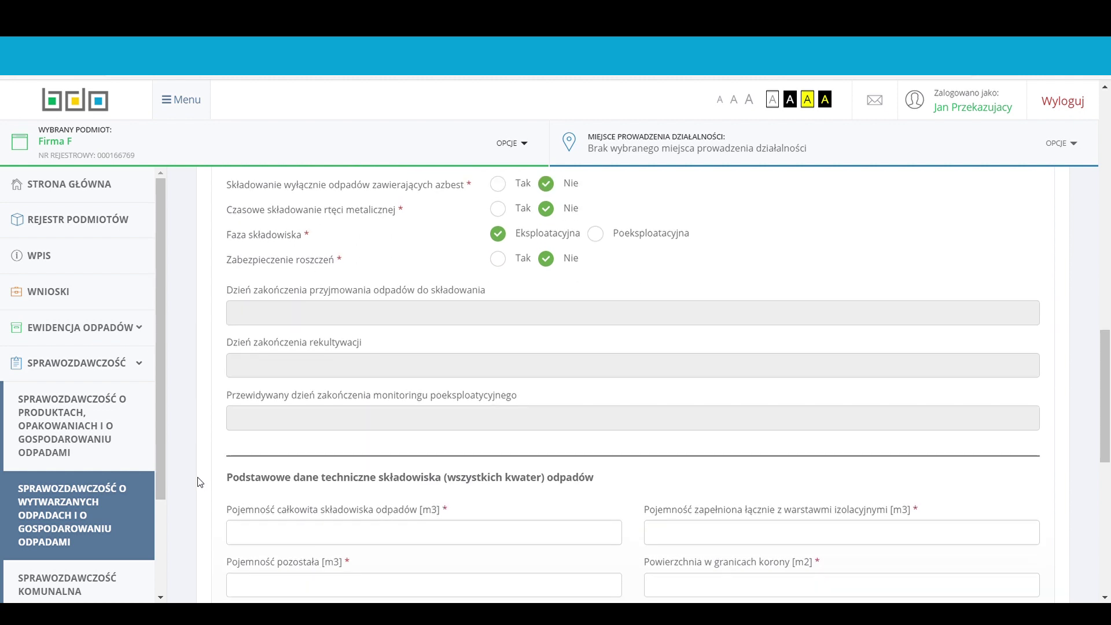
pyautogui.scroll(-2, 200, 482)
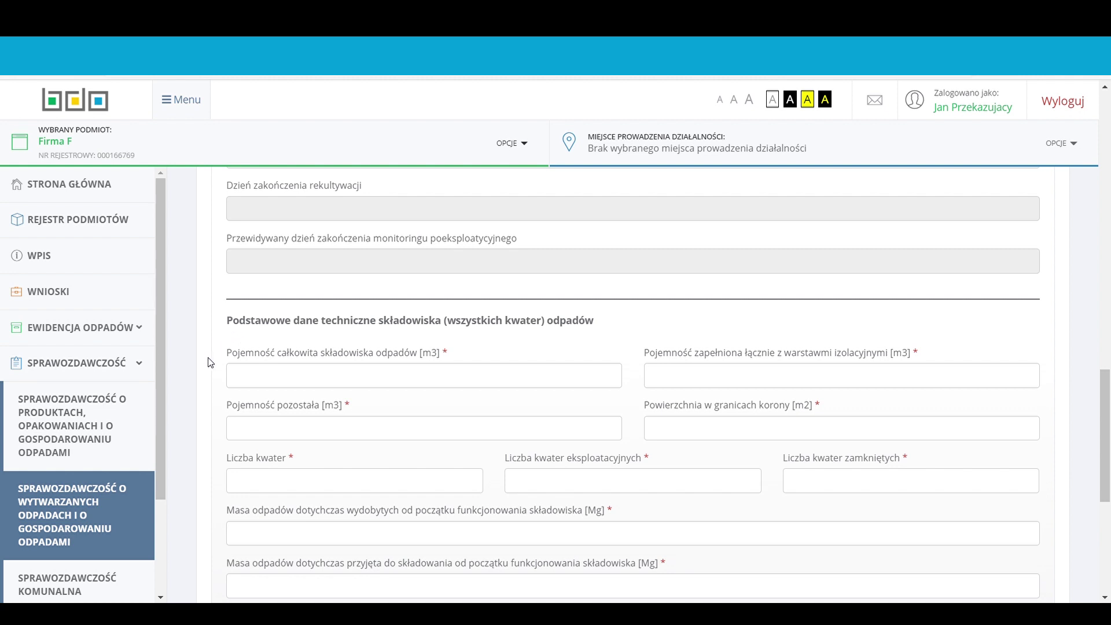
pyautogui.click(247, 374)
pyautogui.click(245, 412)
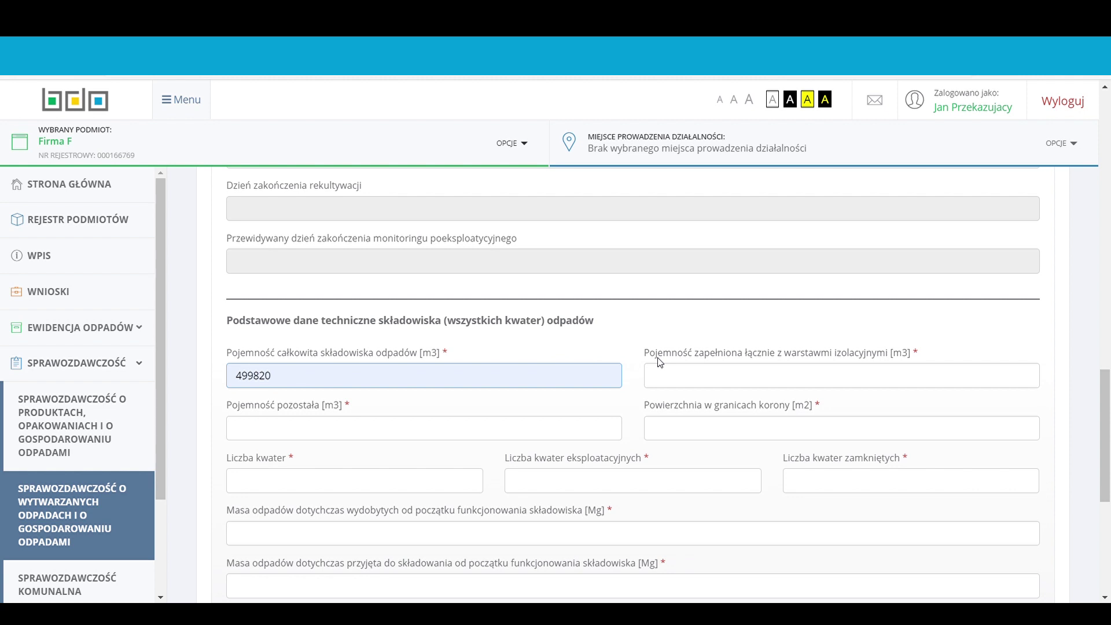
pyautogui.click(670, 382)
pyautogui.write('221500')
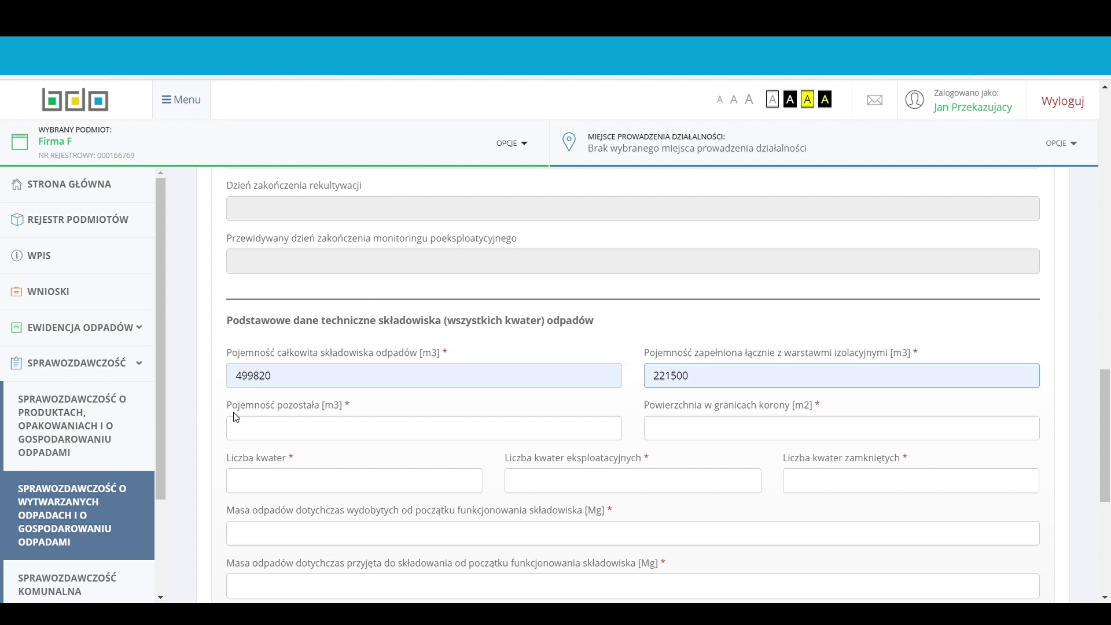
pyautogui.click(237, 428)
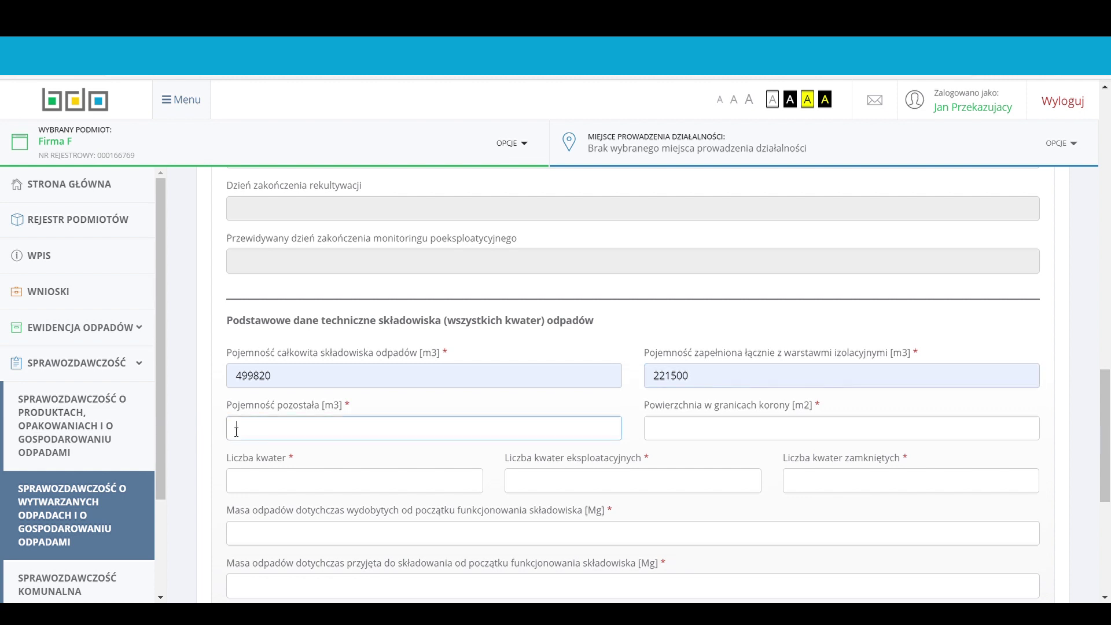
pyautogui.write('278320')
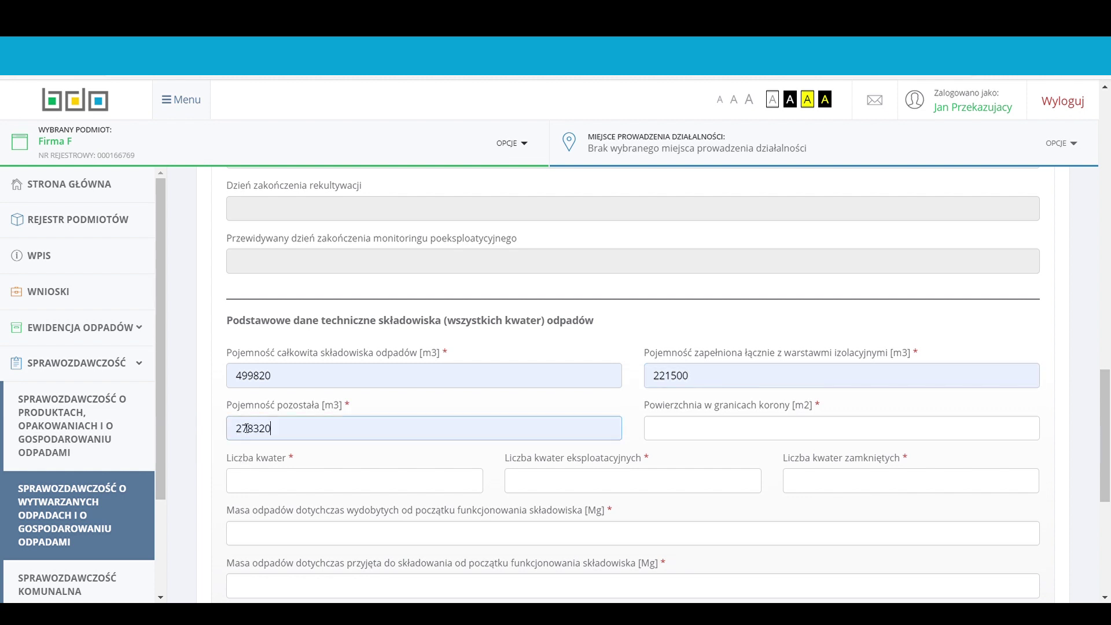
pyautogui.click(656, 431)
pyautogui.write('29510')
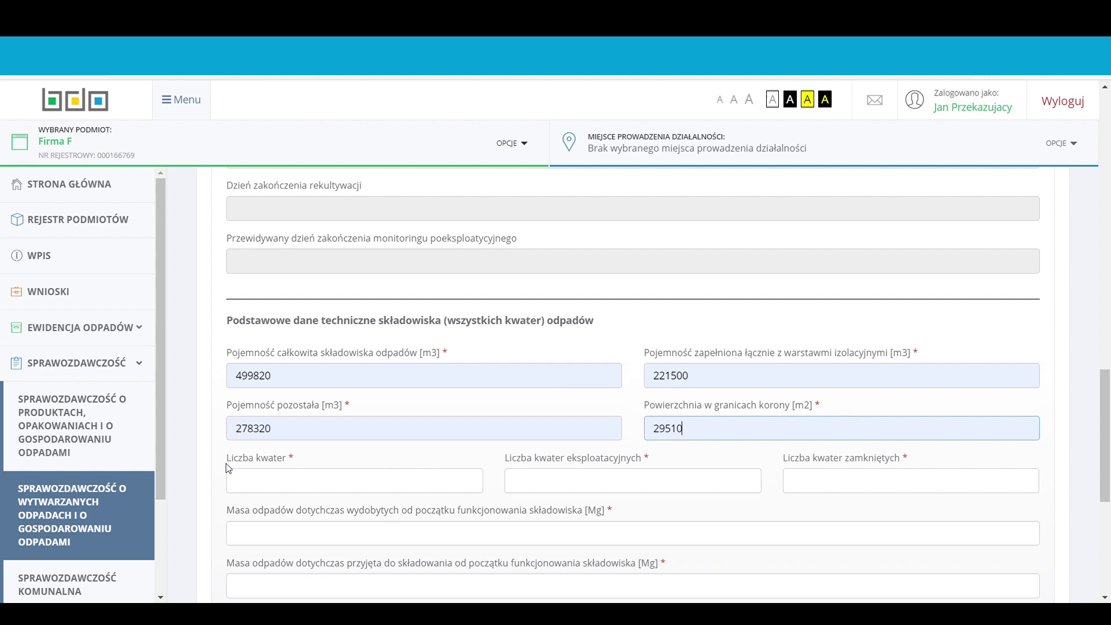
# - Enter the landfill's cell counts: 1 cell in total, 1 operational cell and 0 closed cells
pyautogui.click(240, 481)
pyautogui.write('1')
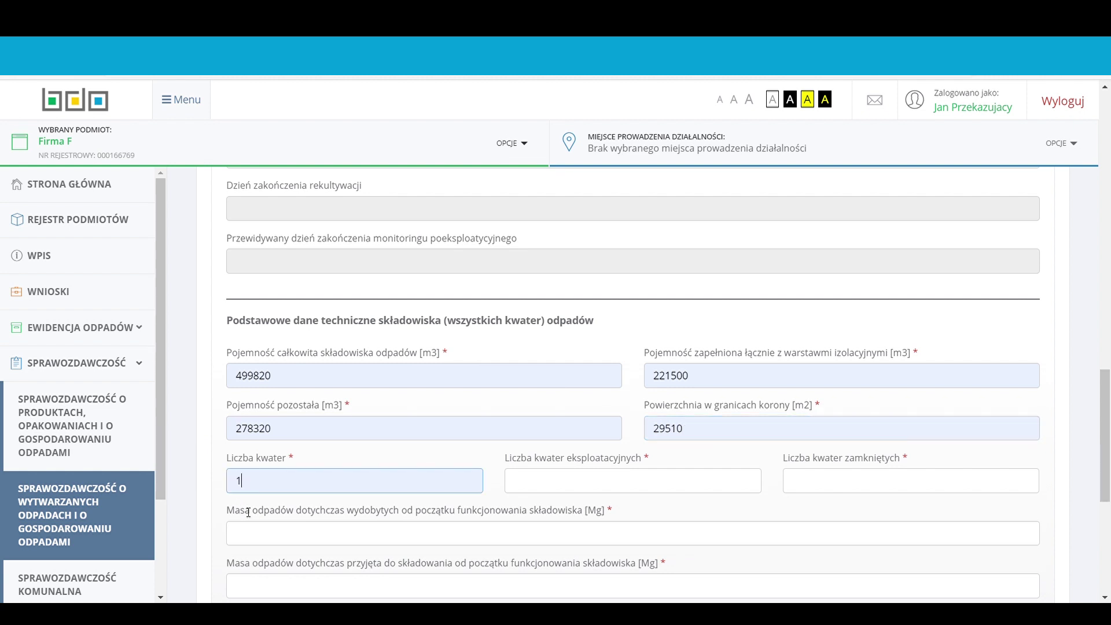
pyautogui.click(523, 483)
pyautogui.write('1')
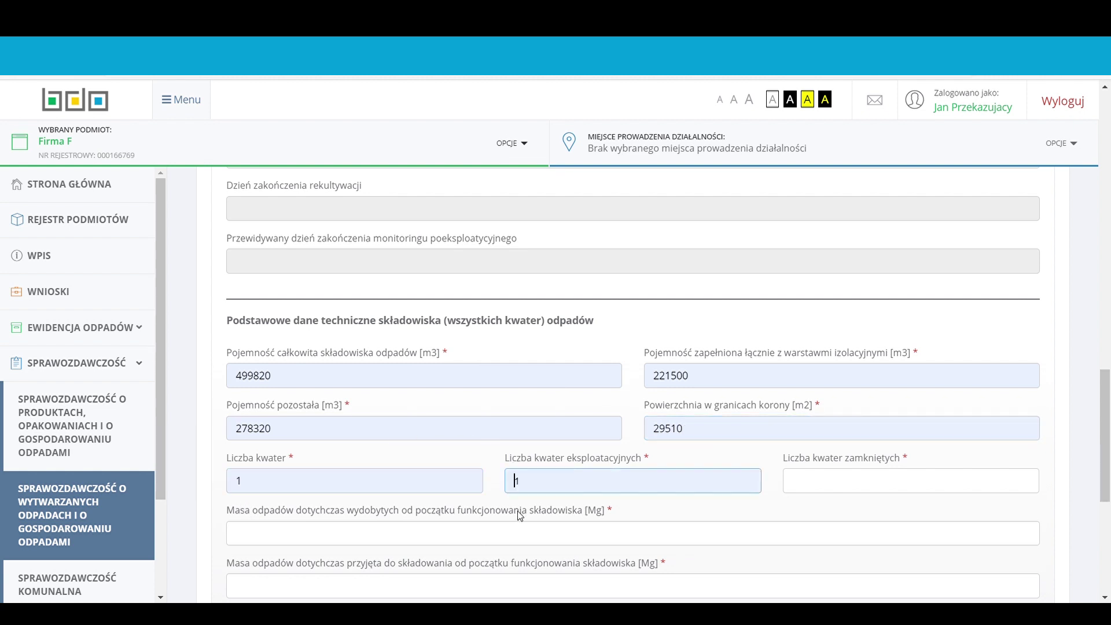
pyautogui.click(801, 478)
pyautogui.write('0')
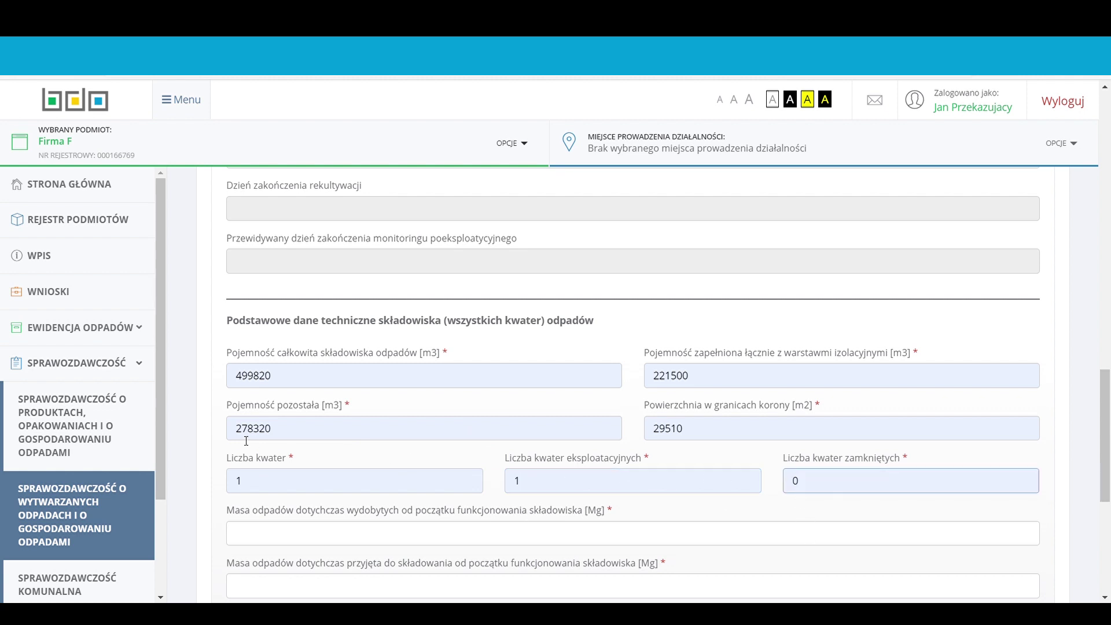
# - Set the mass of waste extracted to date to 30000 Mg and accepted for storage to 100000 Mg, and save the landfill entry
pyautogui.scroll(-2, 206, 438)
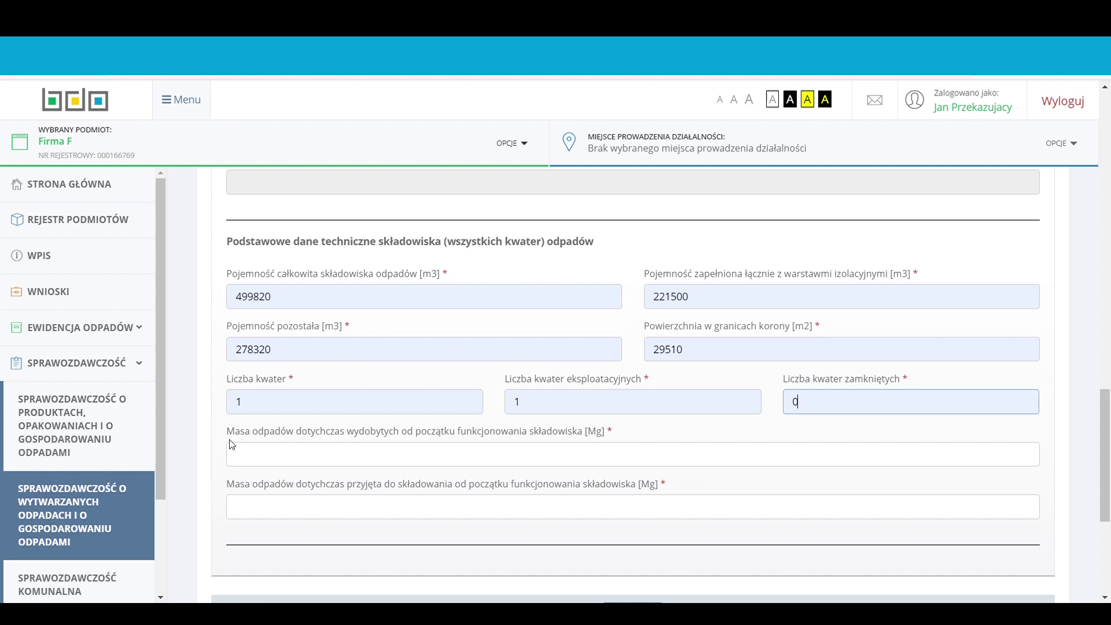
pyautogui.click(232, 445)
pyautogui.write('30000')
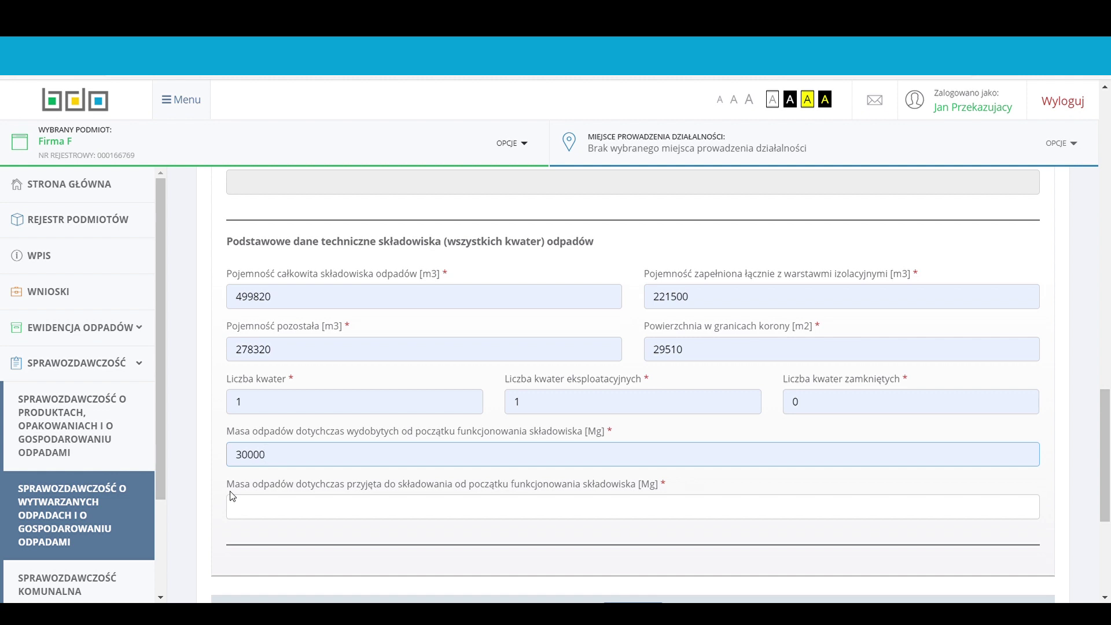
pyautogui.click(232, 504)
pyautogui.write('100000')
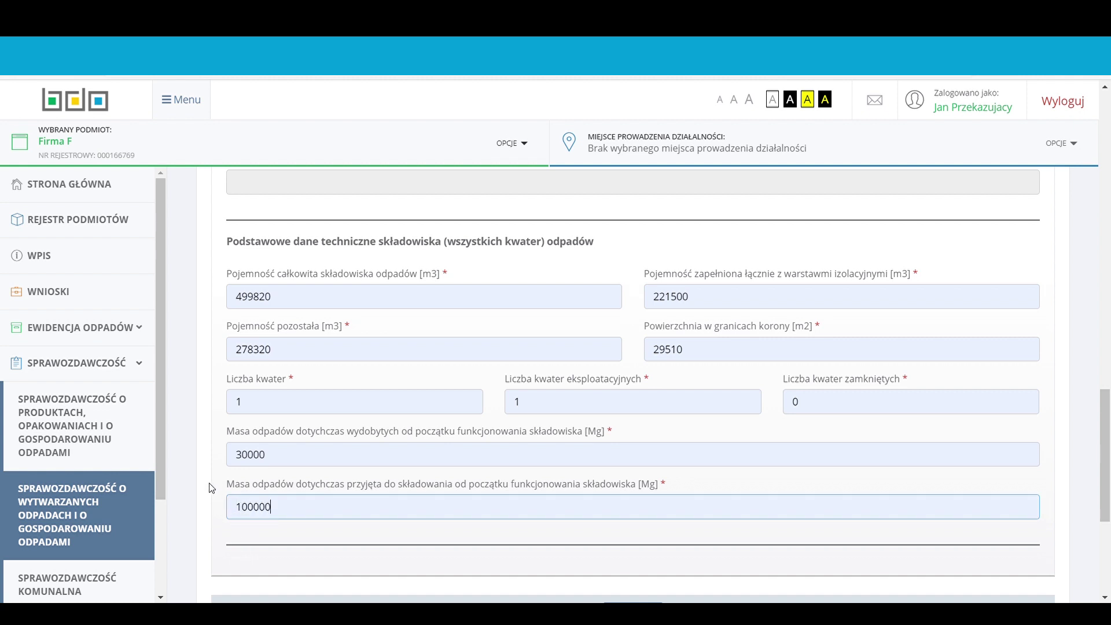
pyautogui.scroll(-3, 209, 483)
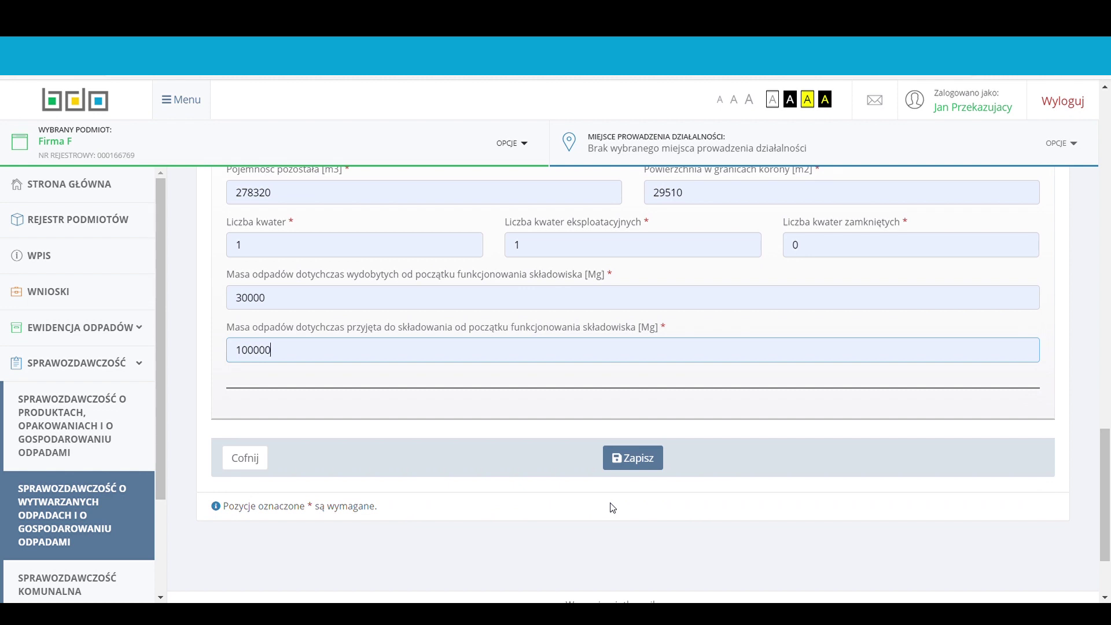
pyautogui.click(637, 463)
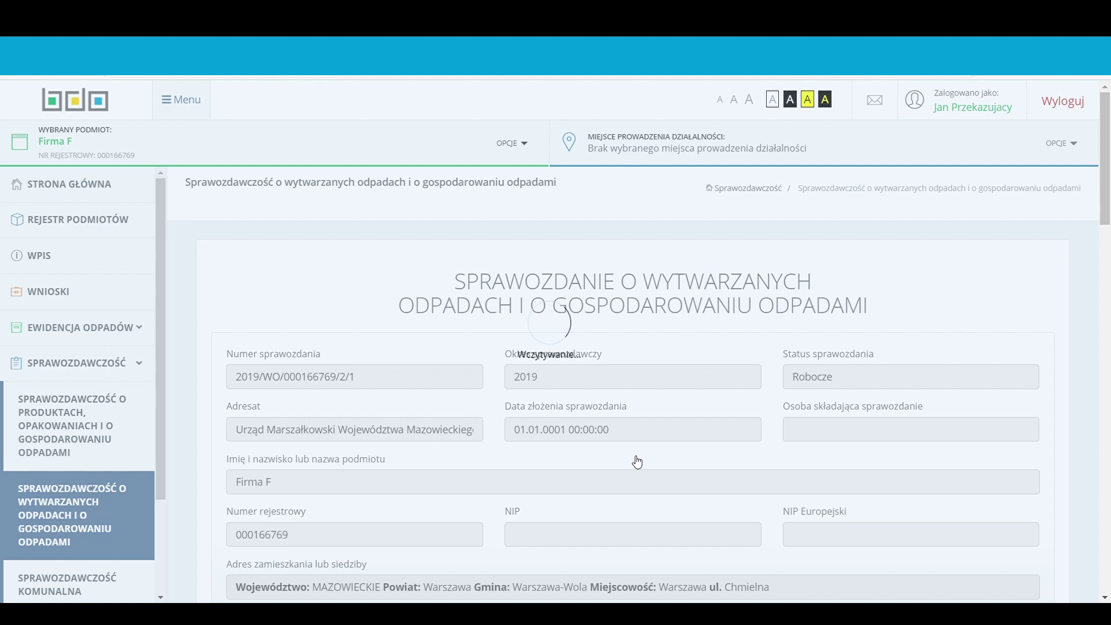
# - Open the documentation (Dokumentacja) of Składowisko 1 from the landfill list
pyautogui.scroll(-4, 203, 451)
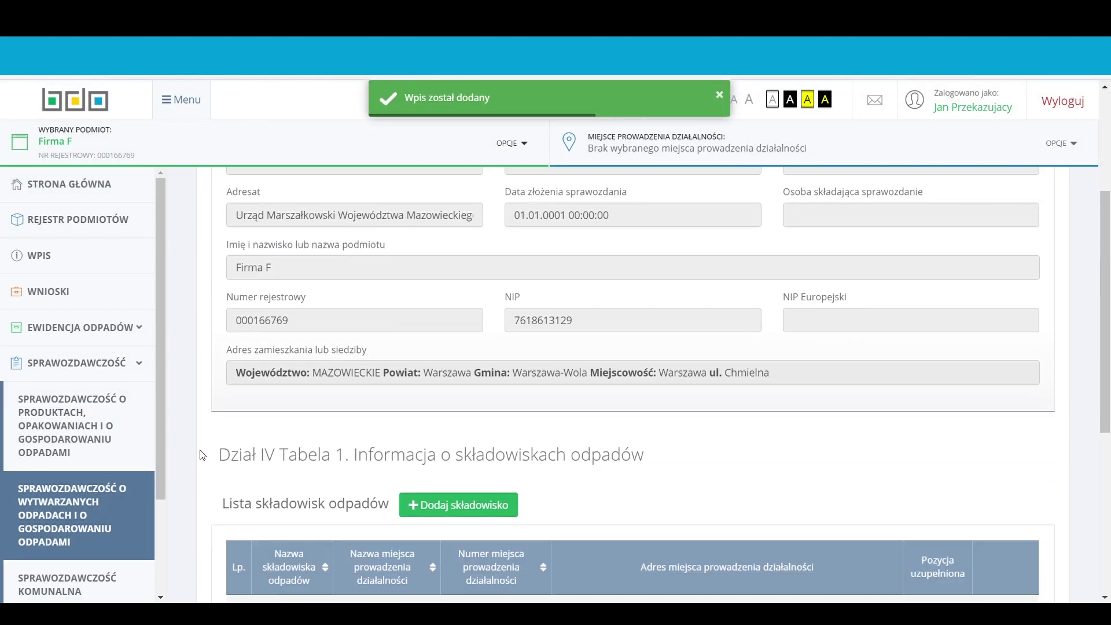
pyautogui.scroll(-3, 203, 455)
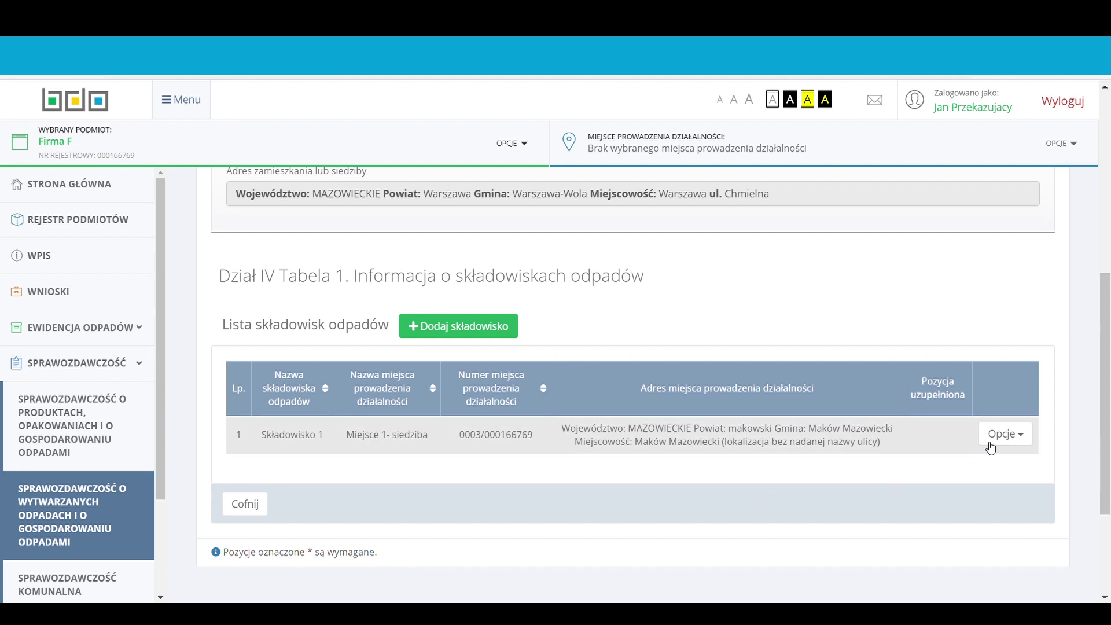
pyautogui.click(1005, 436)
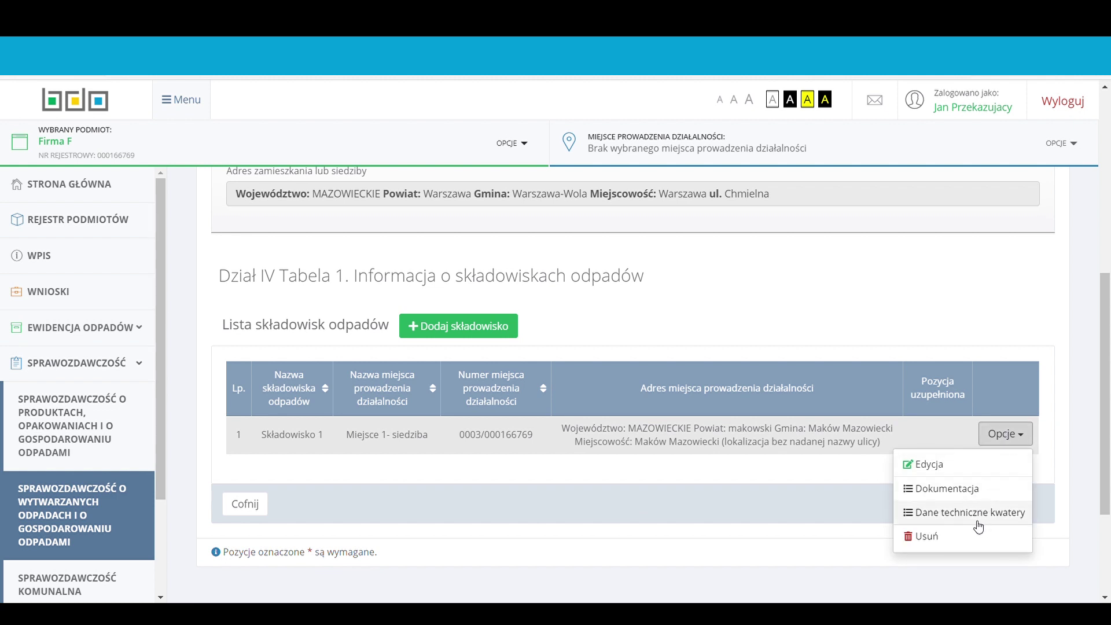
pyautogui.click(944, 500)
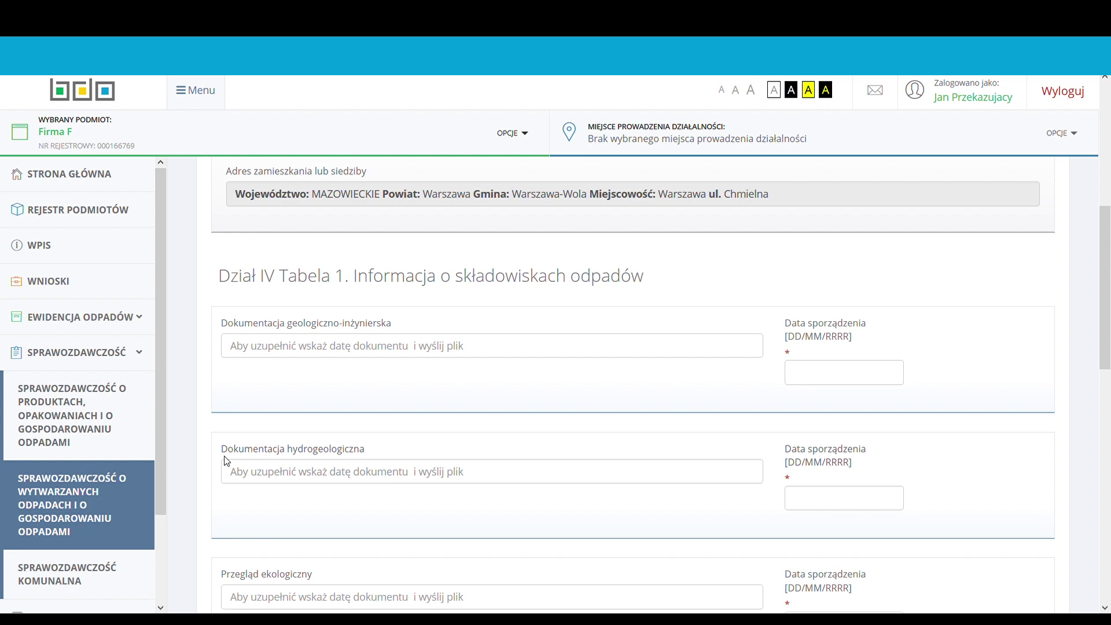
# - Upload PDF.pdf as the geological-engineering documentation (Dokumentacja geologiczno-inżynierska) with the preparation date 02-01-2019
pyautogui.scroll(-3, 209, 444)
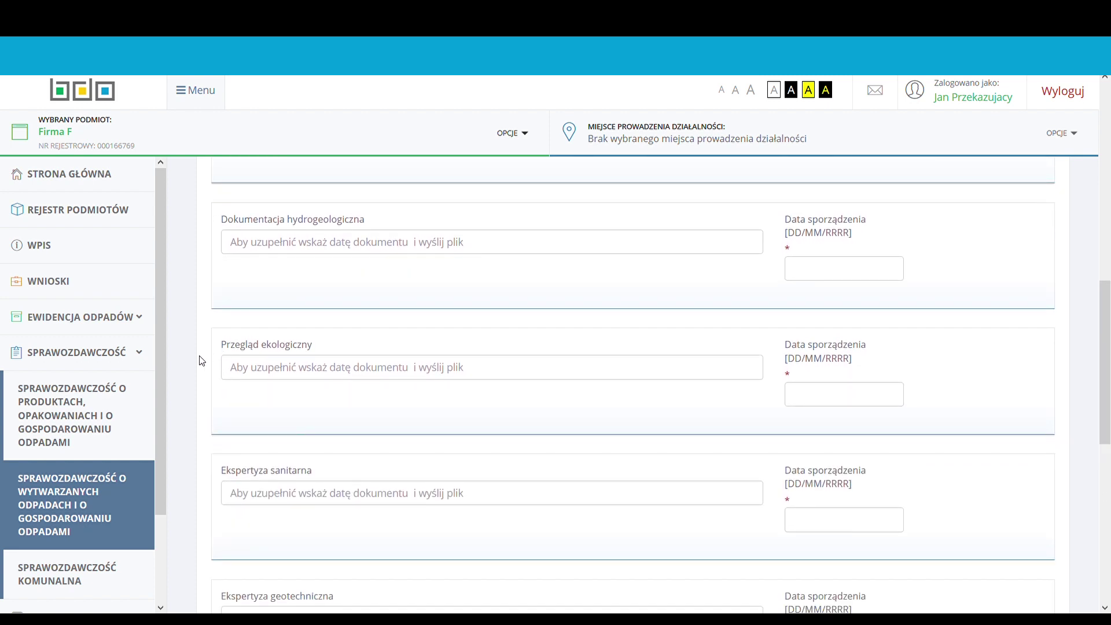
pyautogui.scroll(-3, 202, 360)
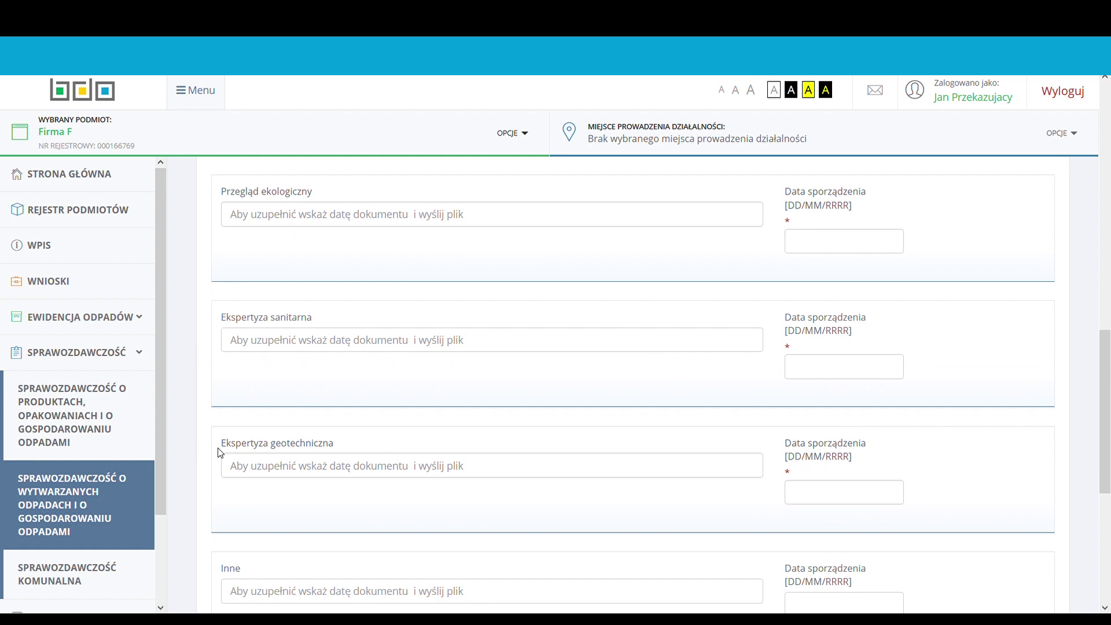
pyautogui.scroll(-3, 223, 452)
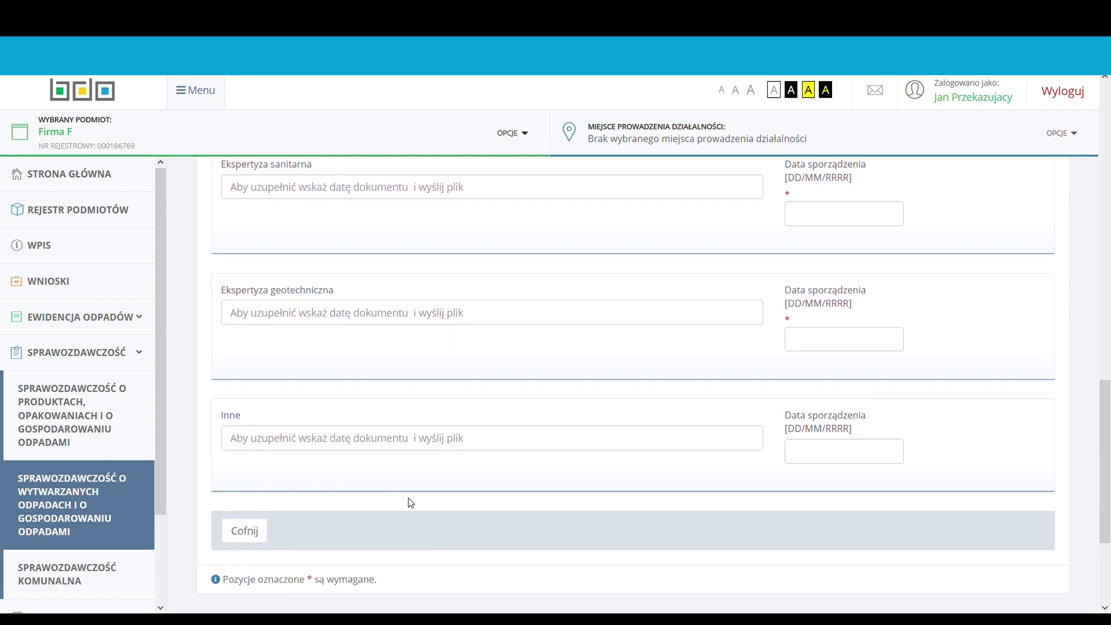
pyautogui.scroll(5, 568, 503)
pyautogui.scroll(4, 702, 449)
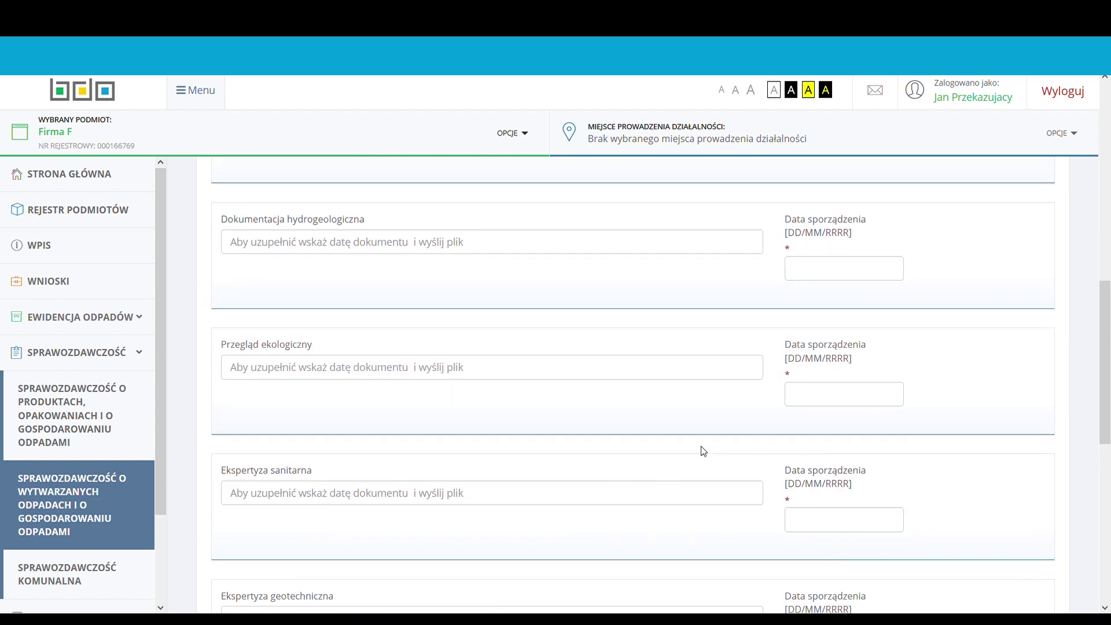
pyautogui.scroll(1, 741, 423)
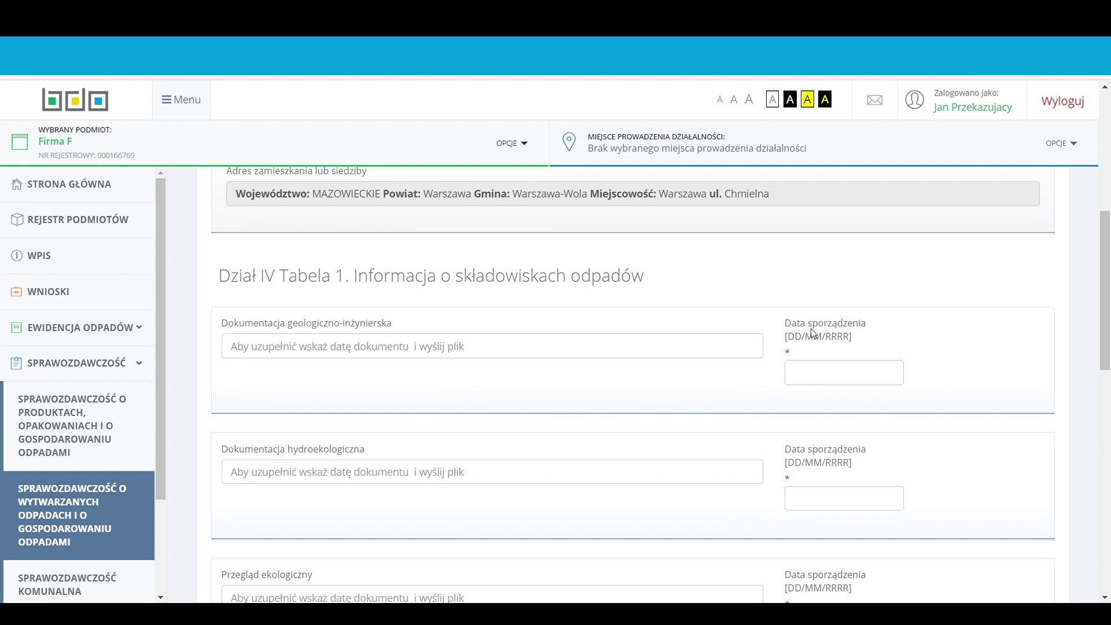
pyautogui.click(827, 372)
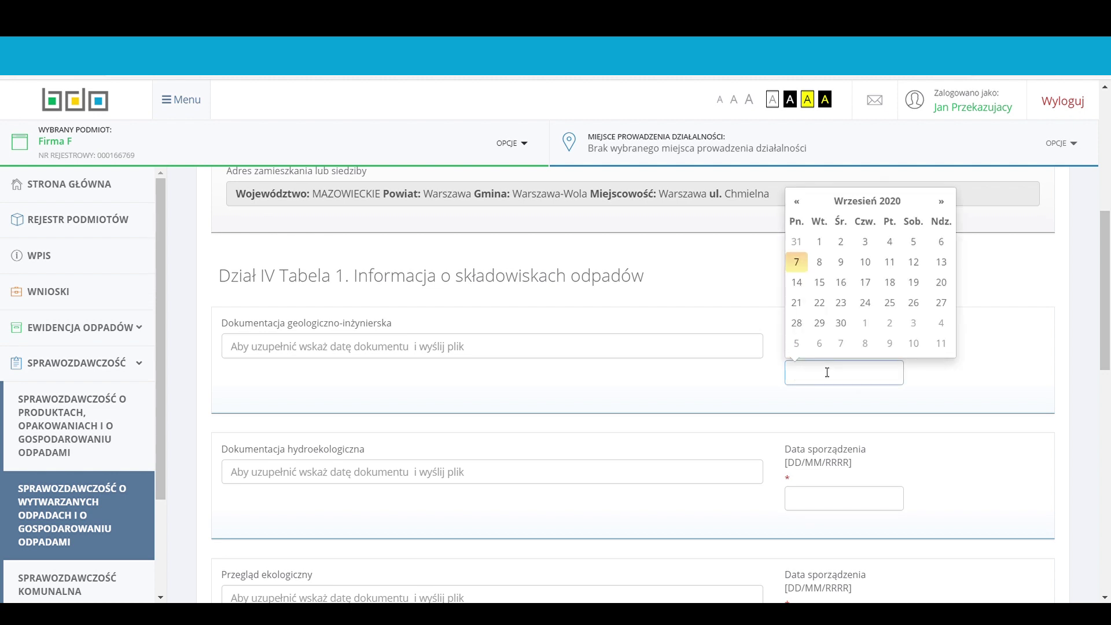
pyautogui.click(827, 203)
pyautogui.click(795, 214)
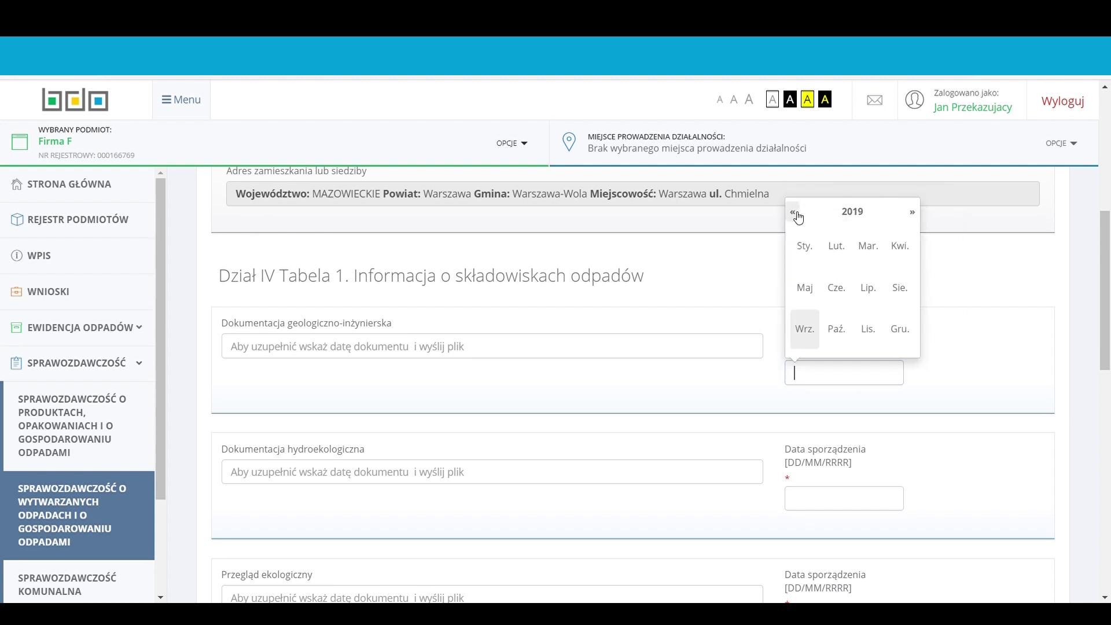
pyautogui.click(806, 247)
pyautogui.click(840, 246)
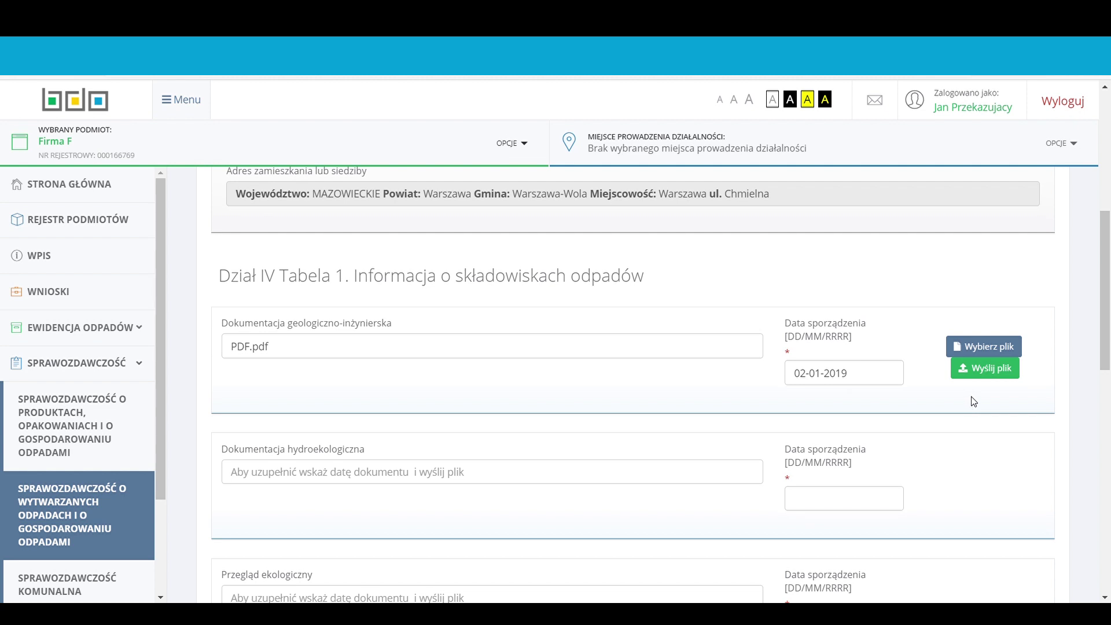
pyautogui.click(988, 373)
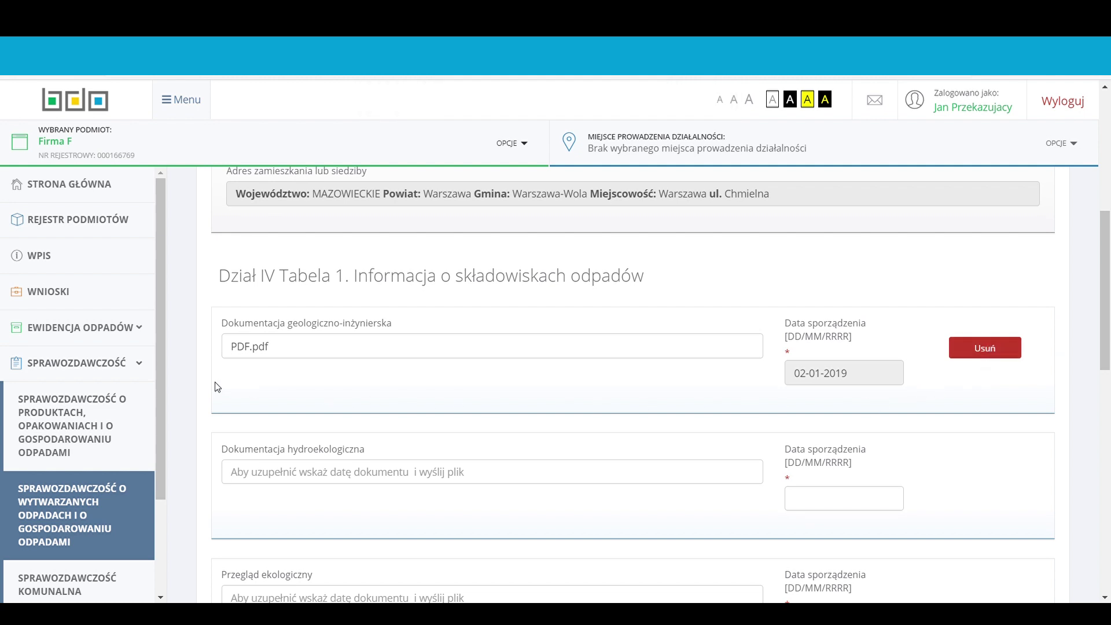
# - Return from the documentation to the landfill list and open the cell technical data (Dane techniczne kwatery) of Składowisko 1
pyautogui.scroll(-6, 218, 387)
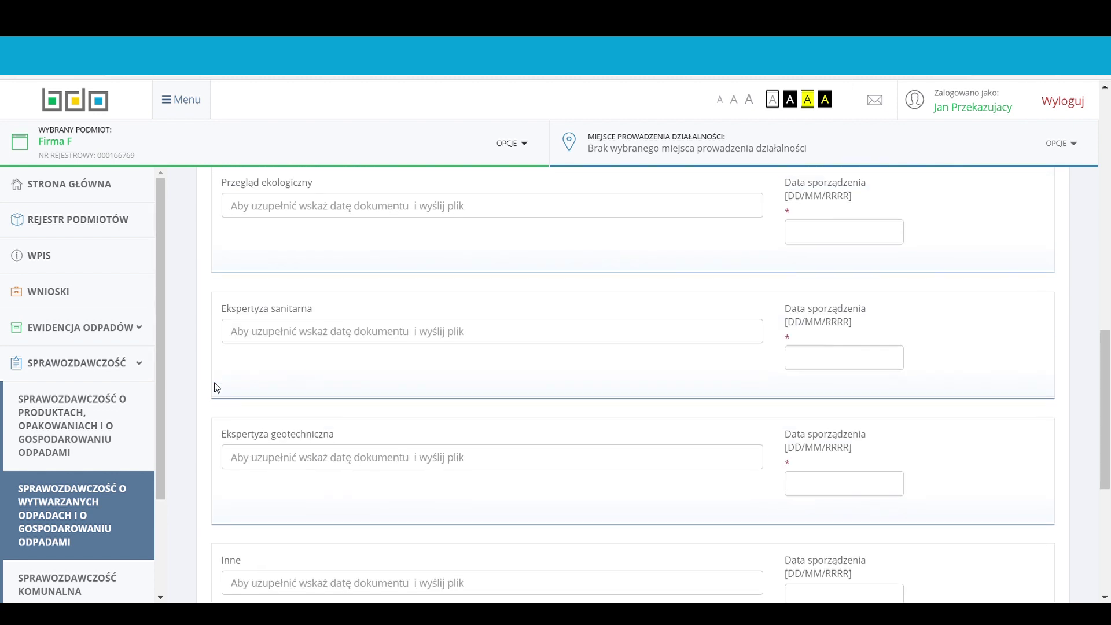
pyautogui.scroll(-4, 218, 387)
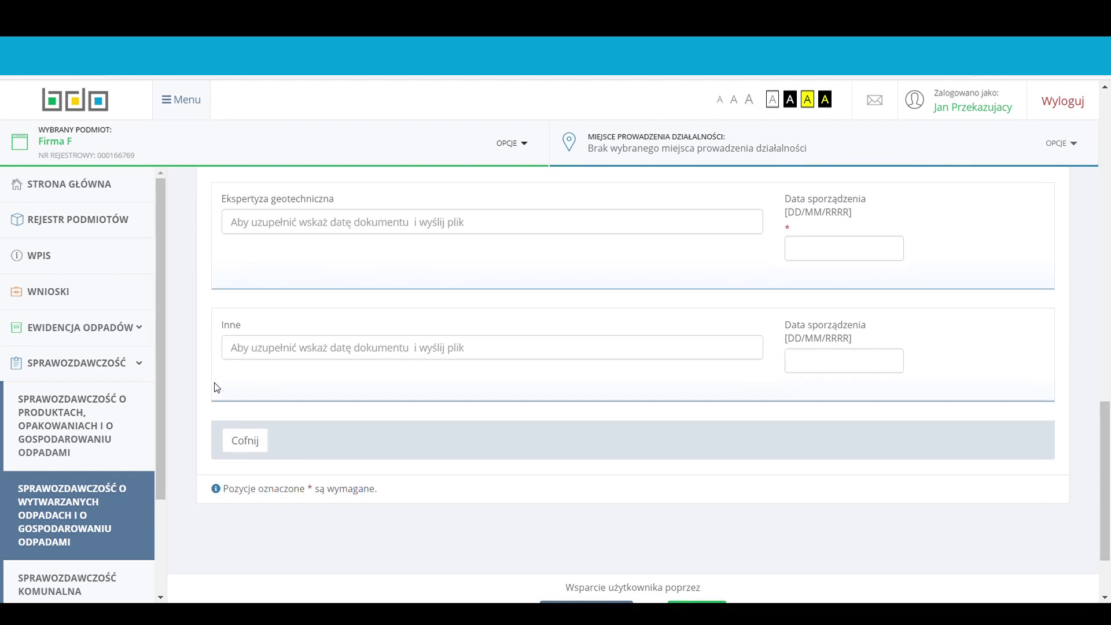
pyautogui.click(246, 440)
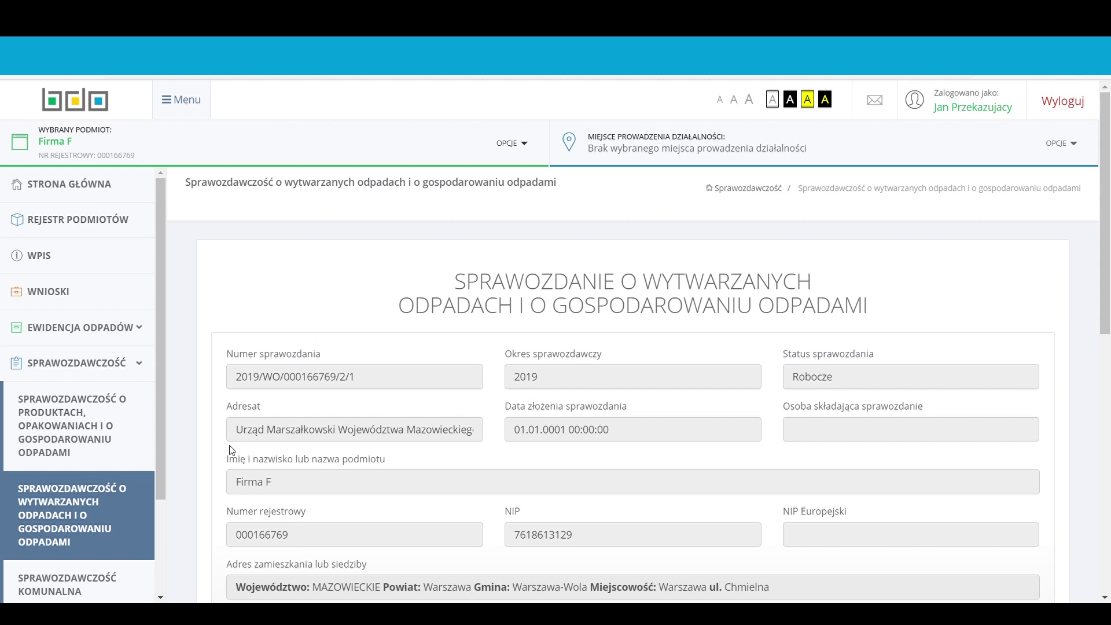
pyautogui.scroll(-7, 202, 442)
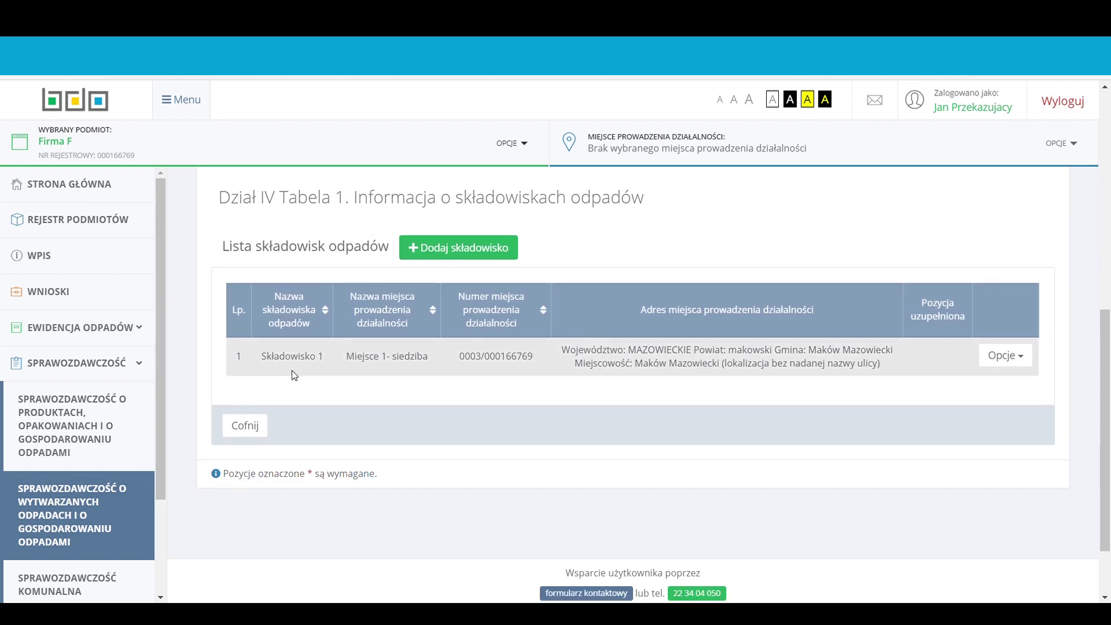
pyautogui.click(1005, 355)
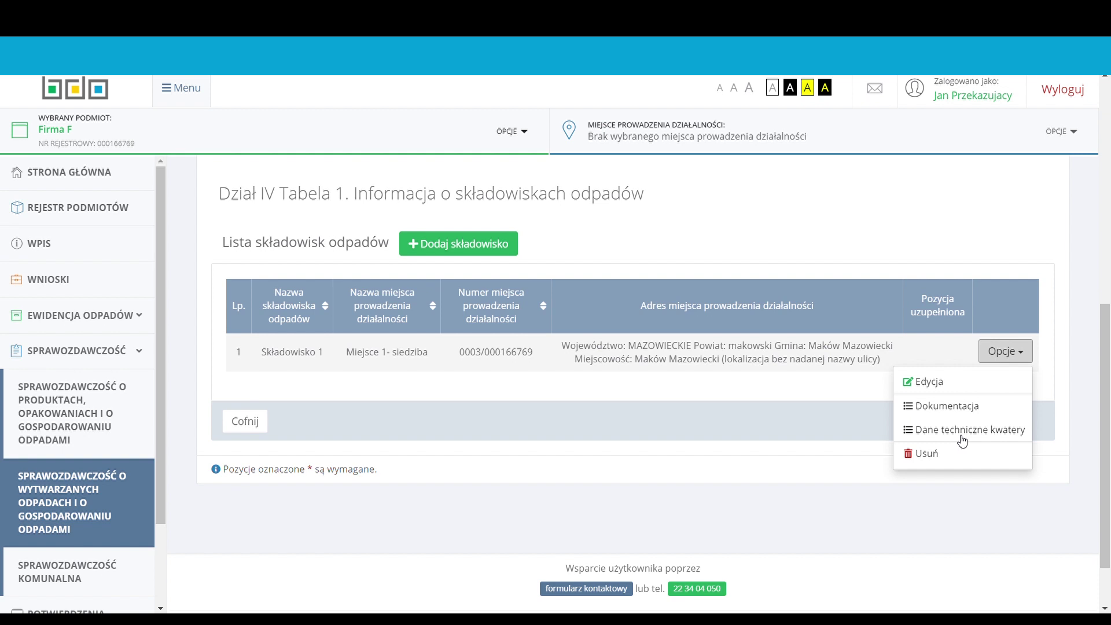
pyautogui.click(963, 441)
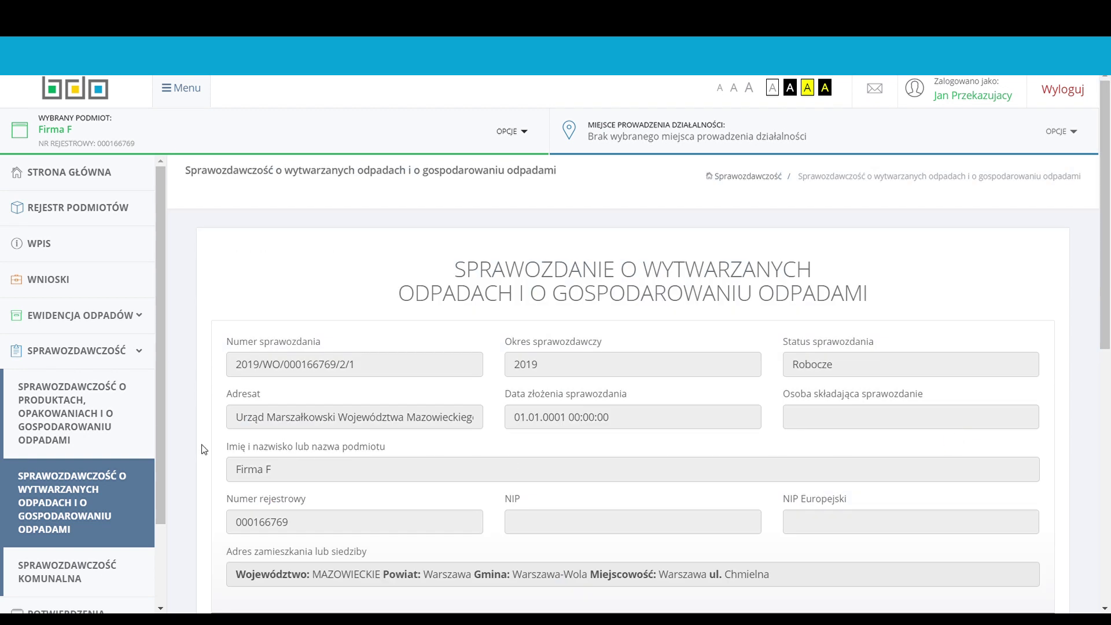
# - Add a cell (kwatera) of types OINiO, OK and OIK to Składowisko 1 and save it
pyautogui.scroll(-5, 204, 449)
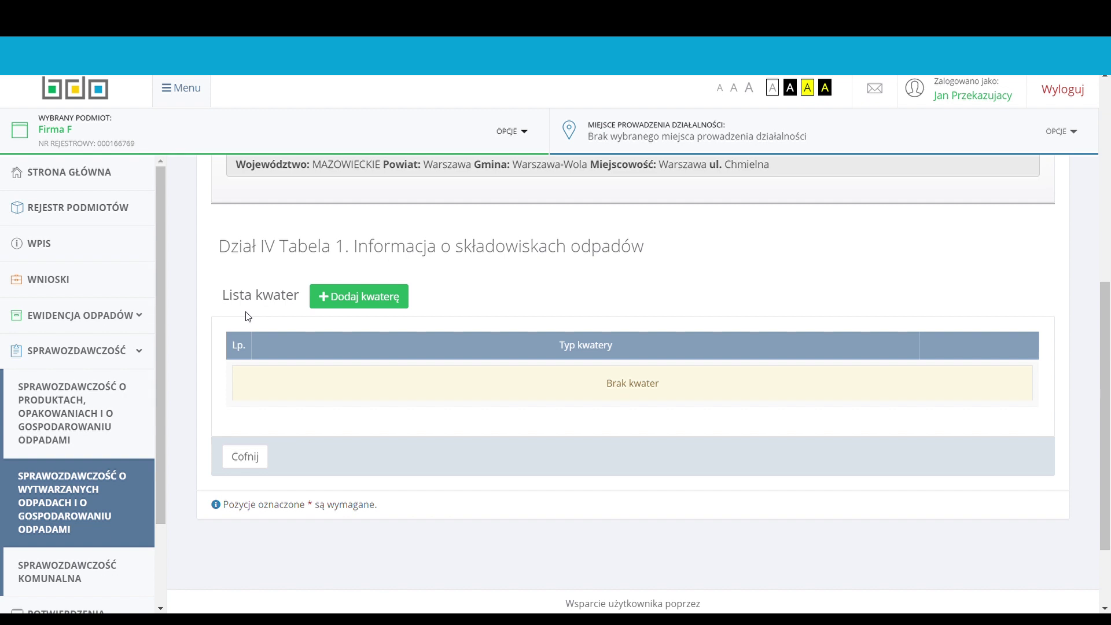
pyautogui.click(359, 298)
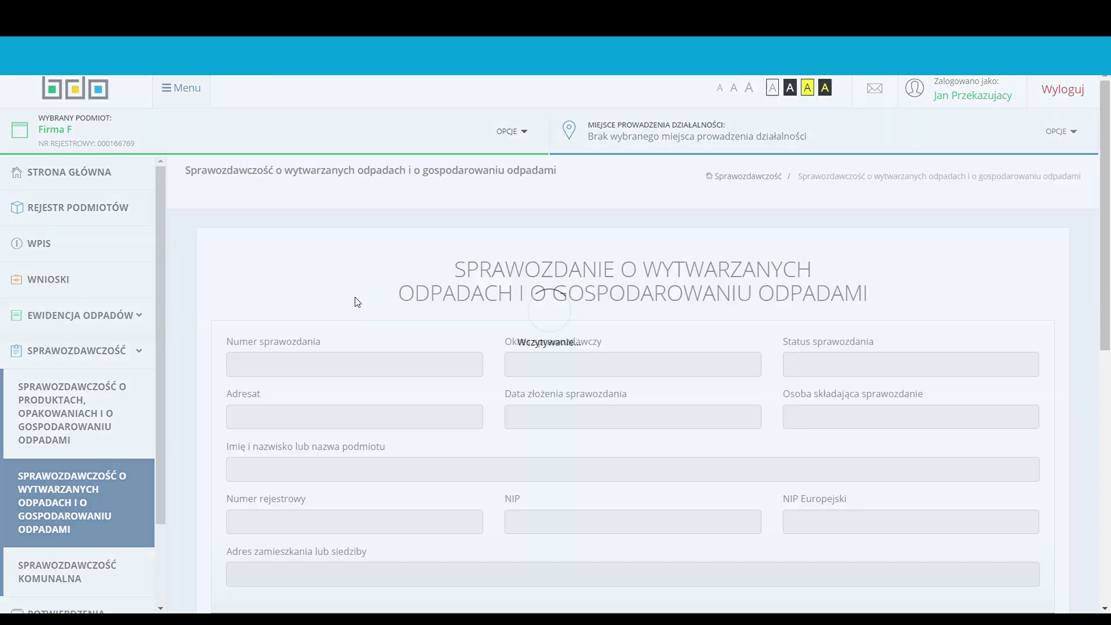
pyautogui.scroll(-7, 199, 315)
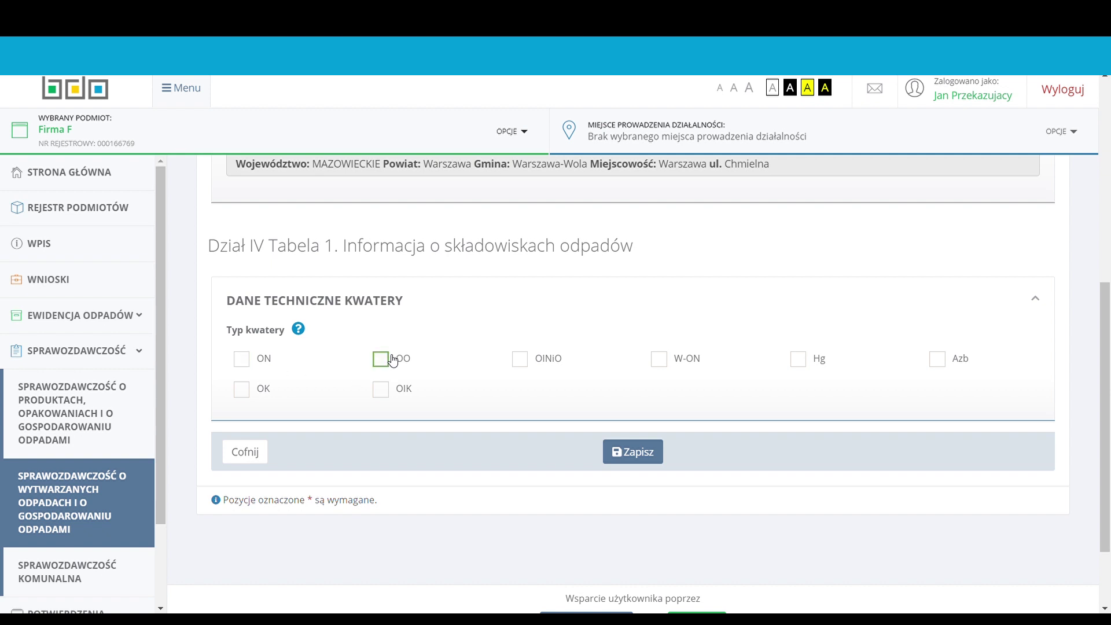
pyautogui.click(520, 359)
pyautogui.click(244, 391)
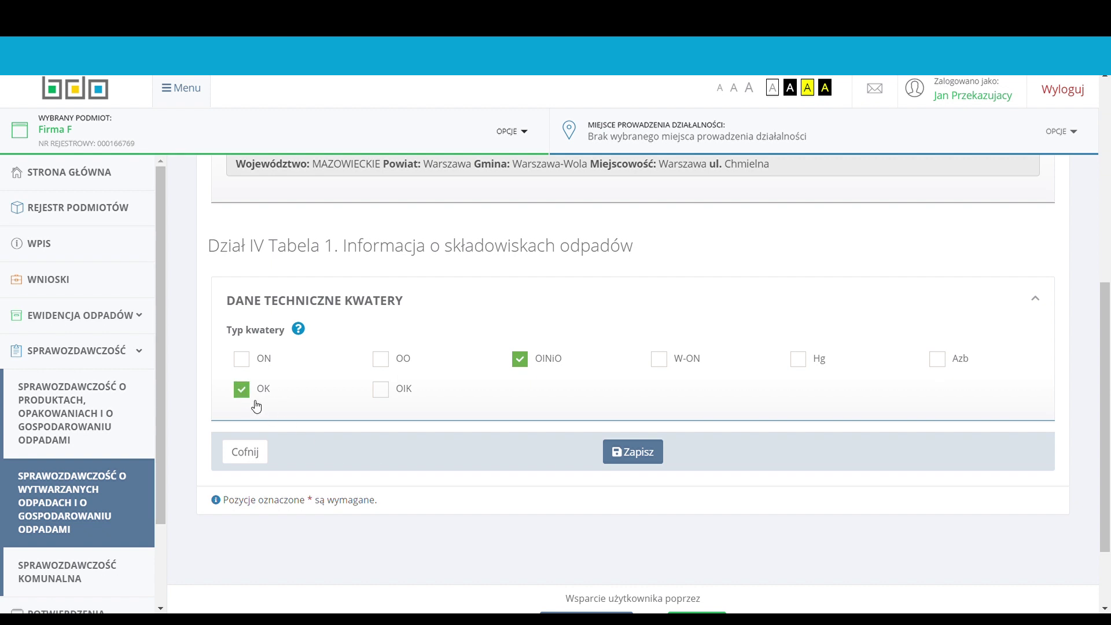
pyautogui.click(381, 390)
pyautogui.click(629, 457)
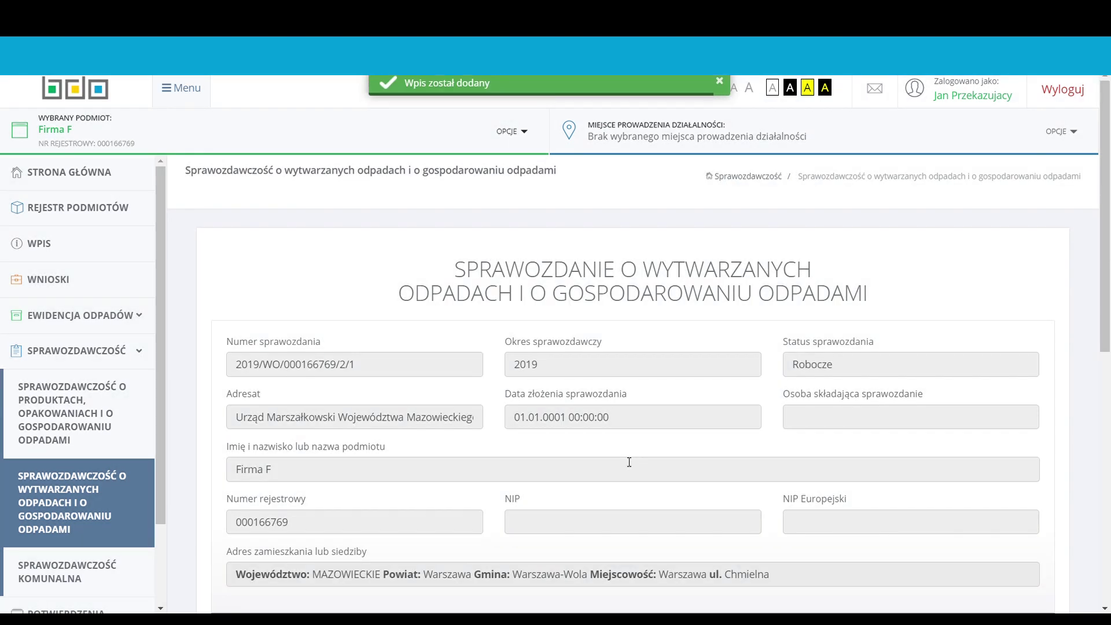
# - Open the OINIO,OK,OIK cell in the cell list for editing
pyautogui.scroll(-6, 204, 460)
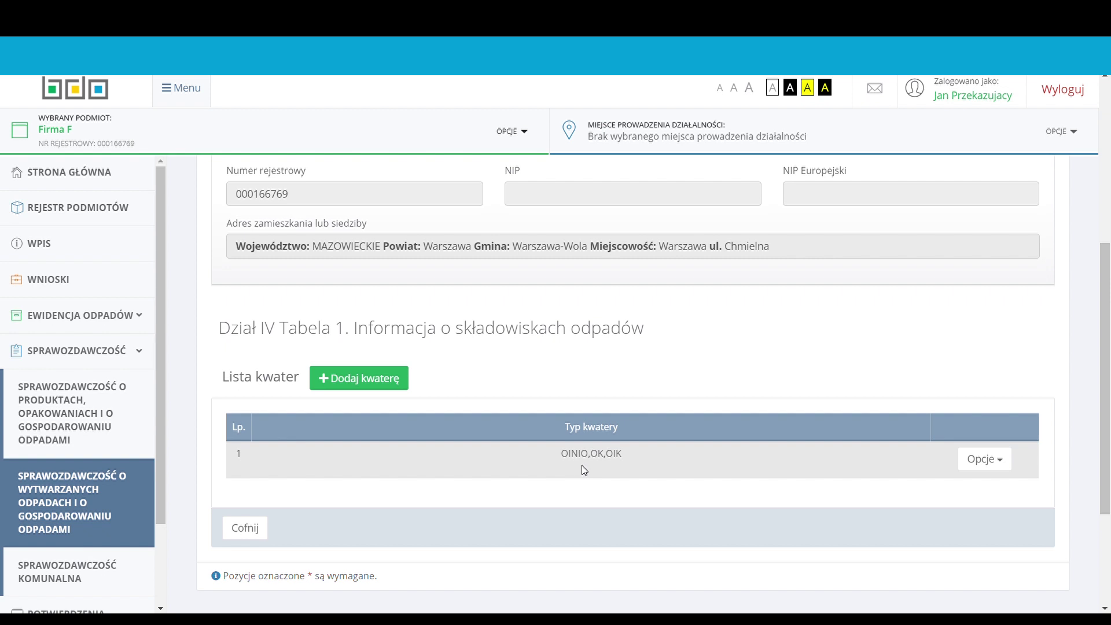
pyautogui.click(981, 461)
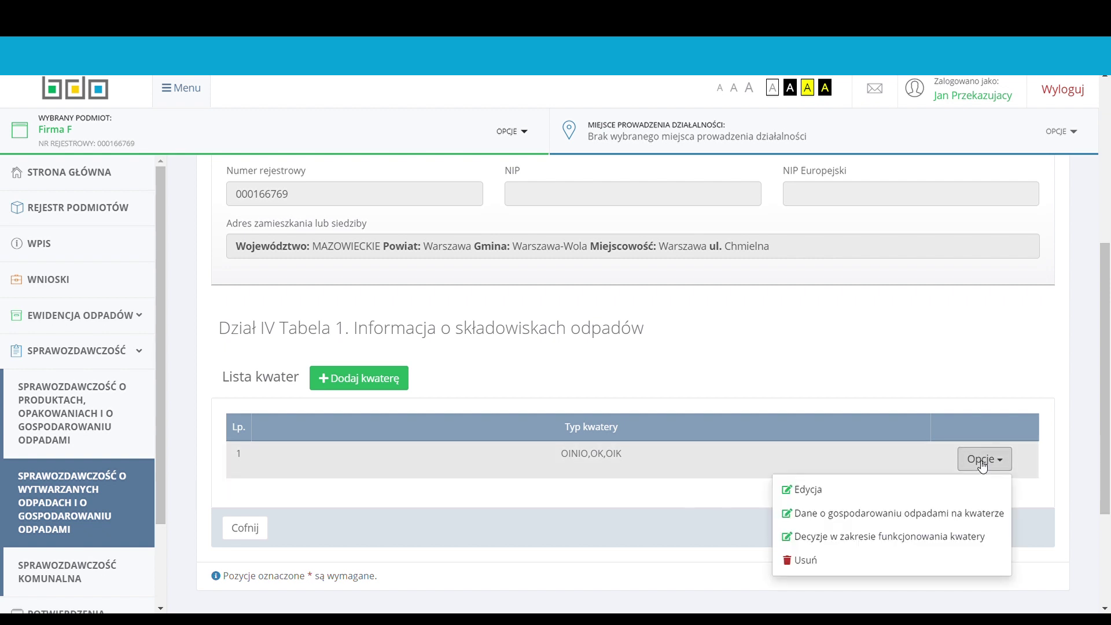
pyautogui.click(813, 498)
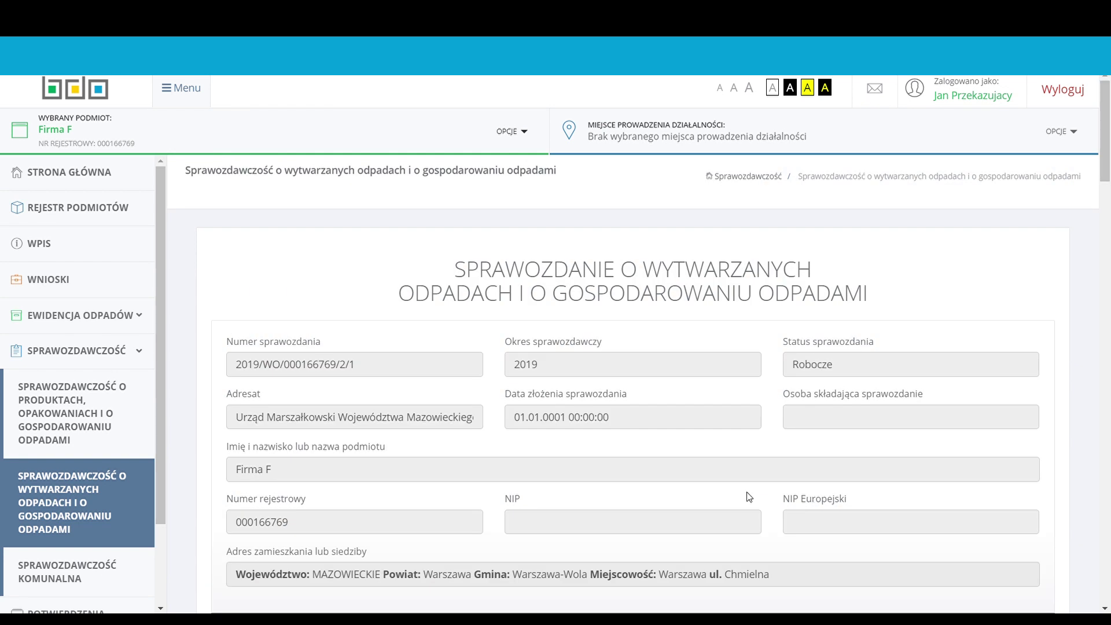
# - Set the cell's total capacity (Pojemność całkowita kwatery) to 499820 m3 and its filled capacity including insulation layers to 221500 m3
pyautogui.scroll(-9, 182, 490)
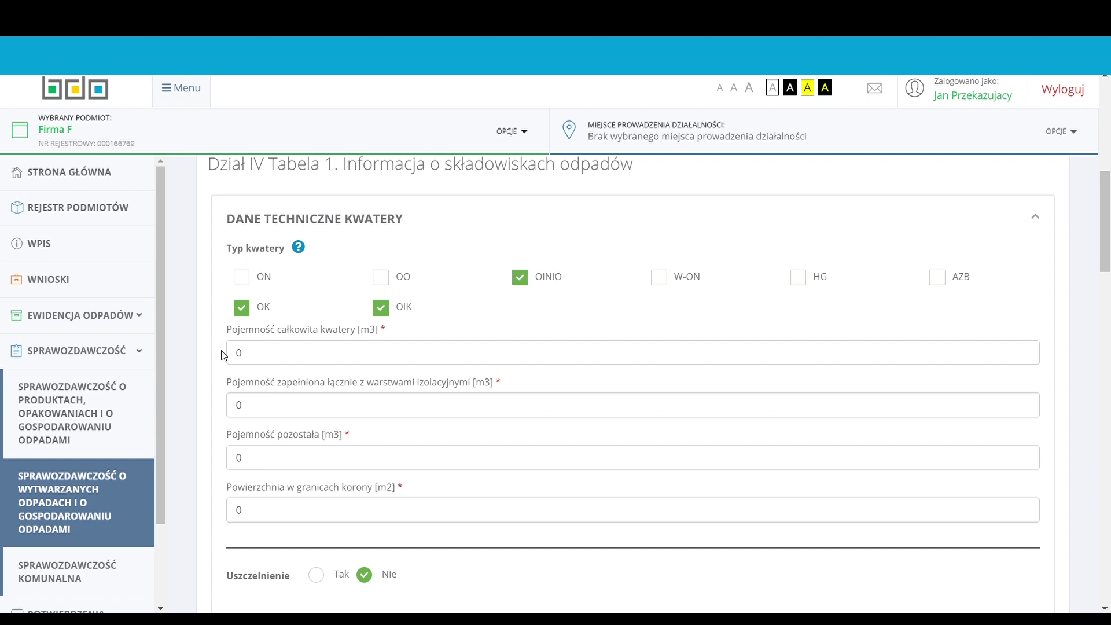
pyautogui.click(248, 361)
pyautogui.press('BackSpace')
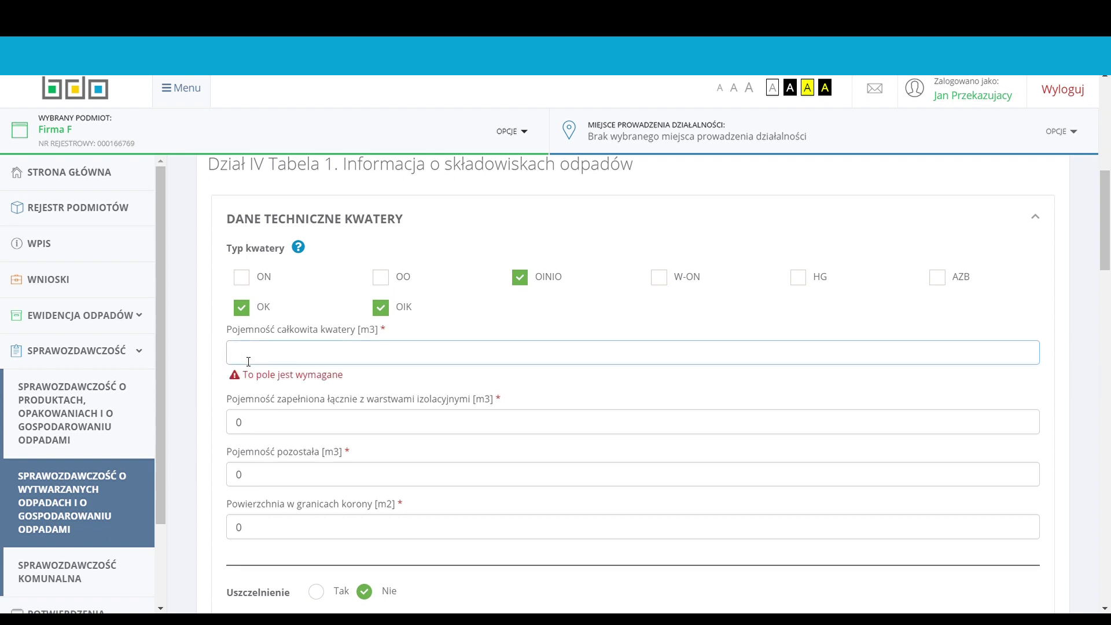
pyautogui.write('499820')
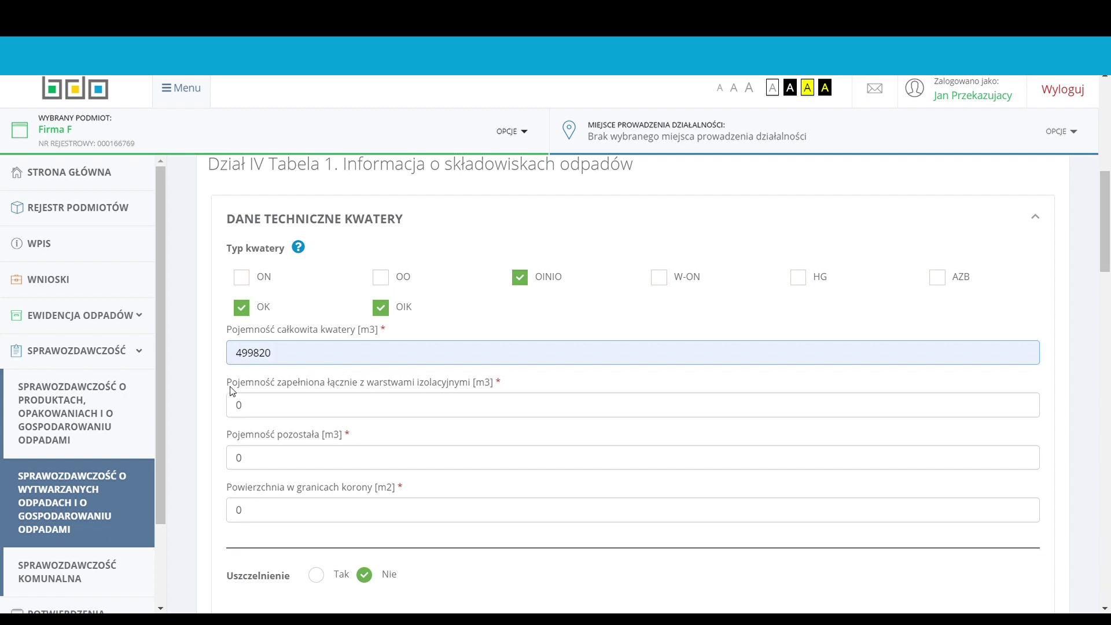
pyautogui.click(248, 411)
pyautogui.press('BackSpace')
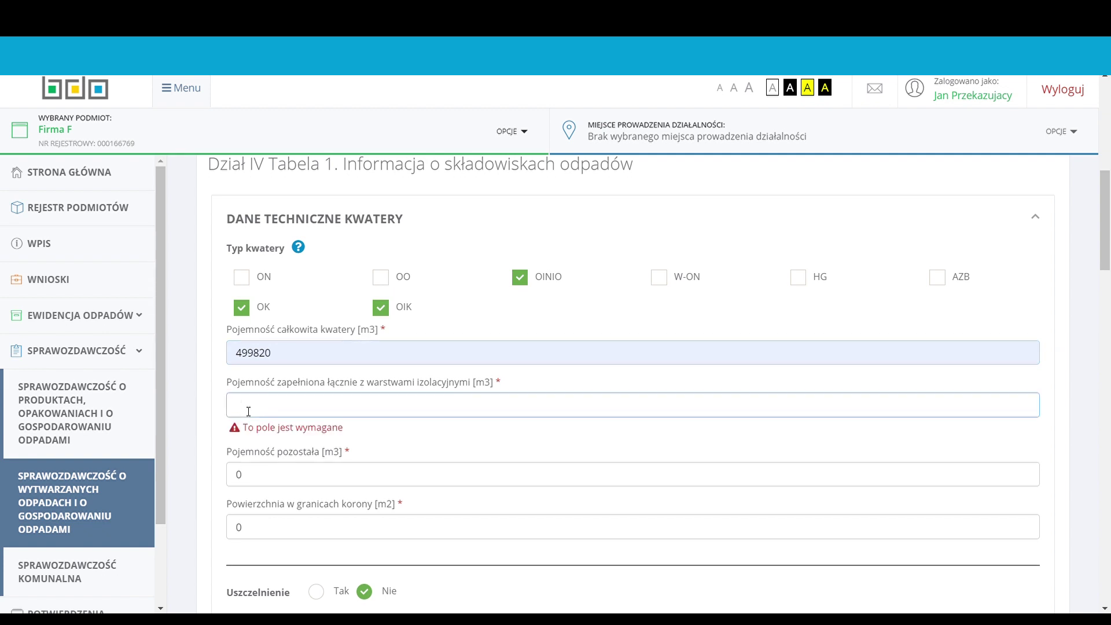
pyautogui.write('221500')
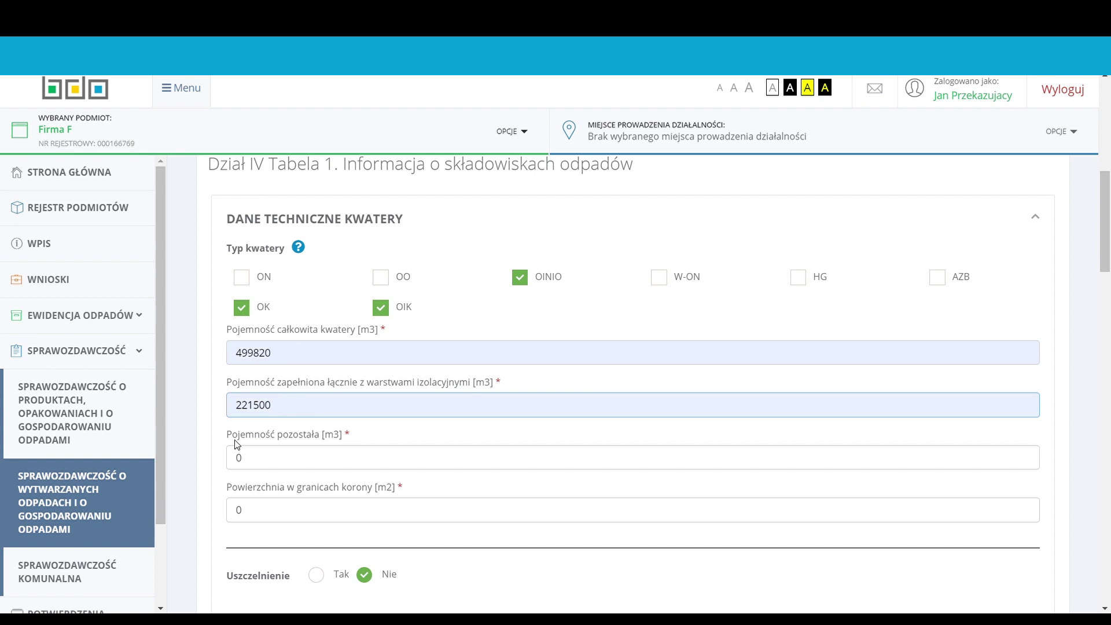
# - Set the cell's remaining capacity (Pojemność pozostała) to 278320 m3 and the area within the crown (Powierzchnia w granicach korony) to 29510 m2
pyautogui.click(245, 464)
pyautogui.press('BackSpace')
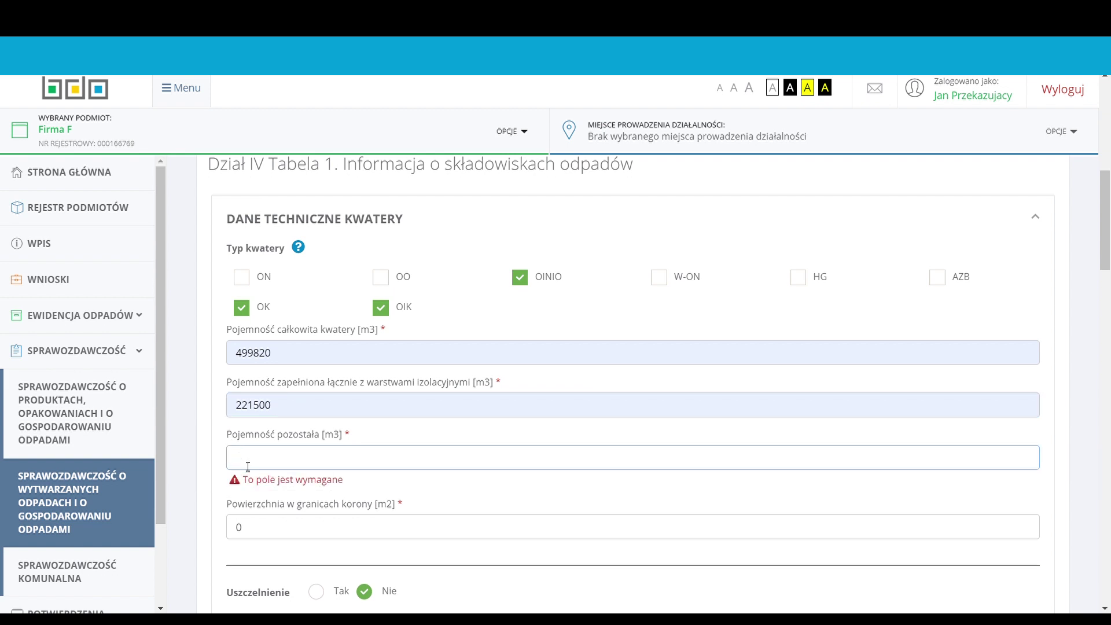
pyautogui.write('278320')
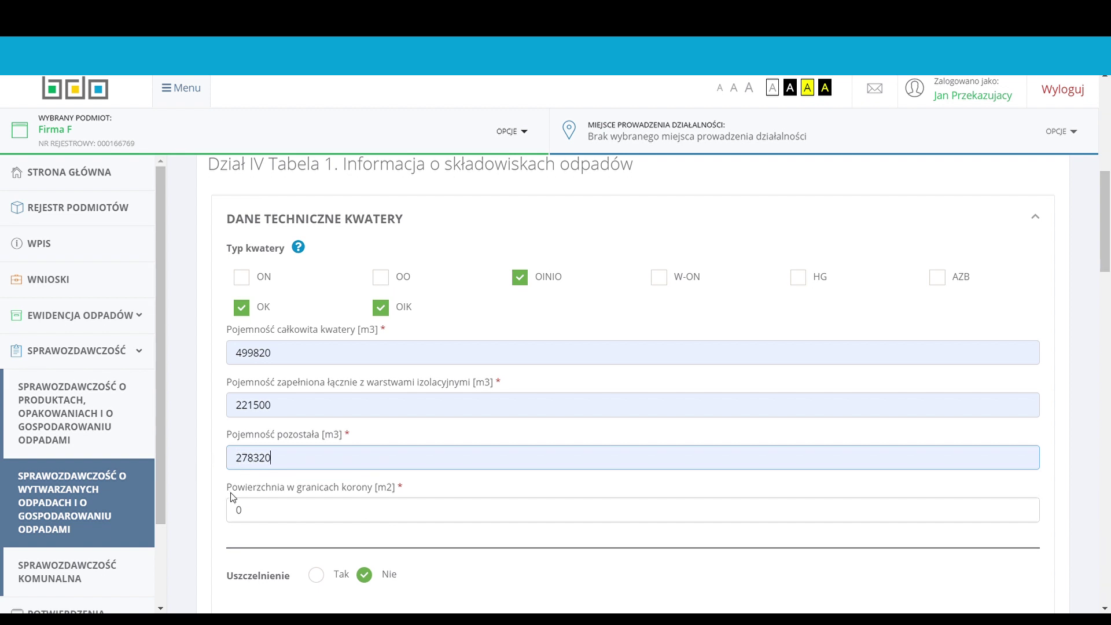
pyautogui.click(242, 510)
pyautogui.press('BackSpace')
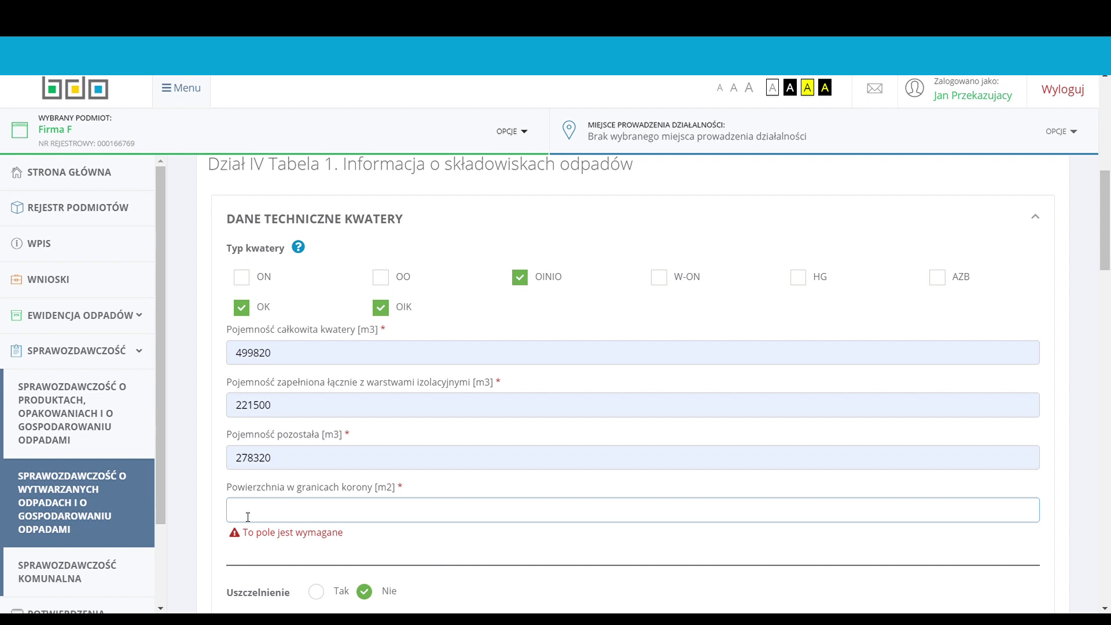
pyautogui.write('29510')
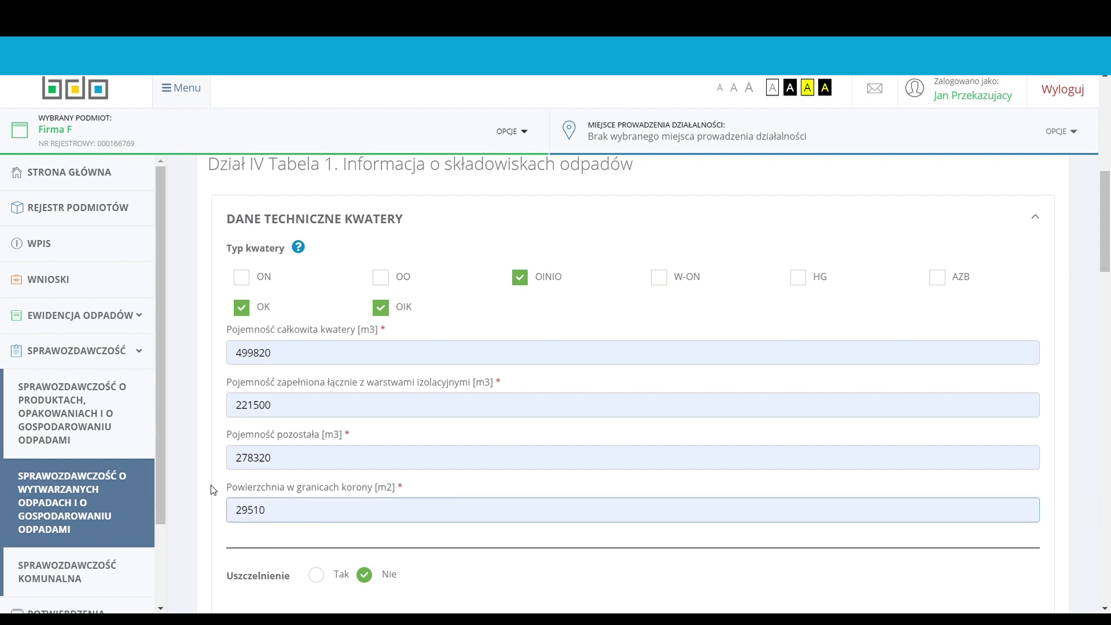
# - Mark the sealing (Uszczelnienie) as Tak and enter "1m, k<1x10-9 m/s" as the natural geological barrier
pyautogui.scroll(-4, 205, 500)
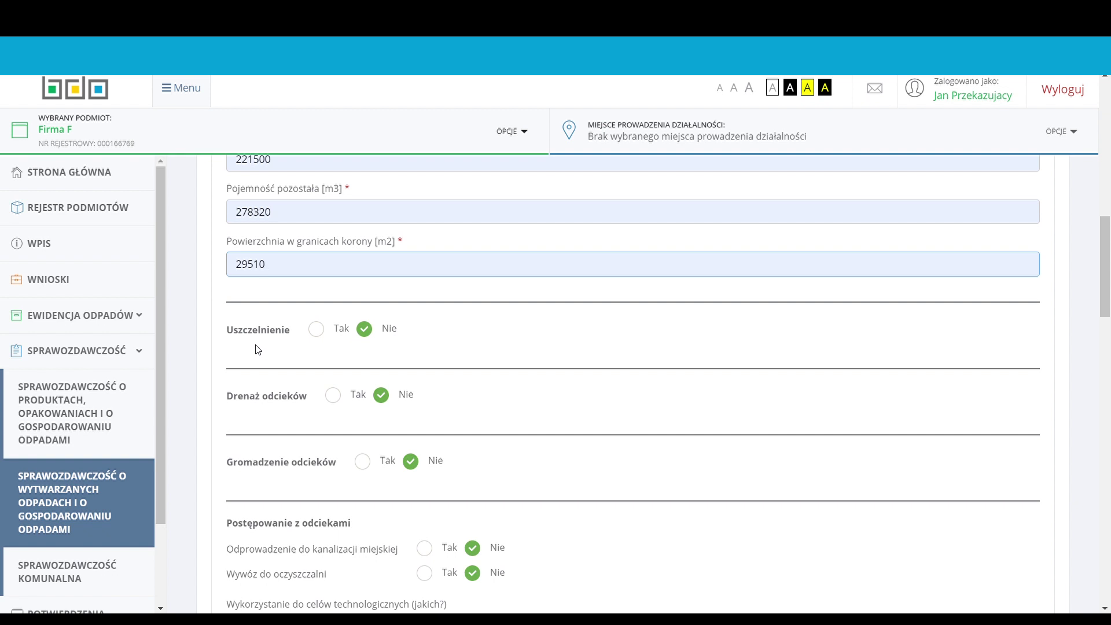
pyautogui.click(320, 332)
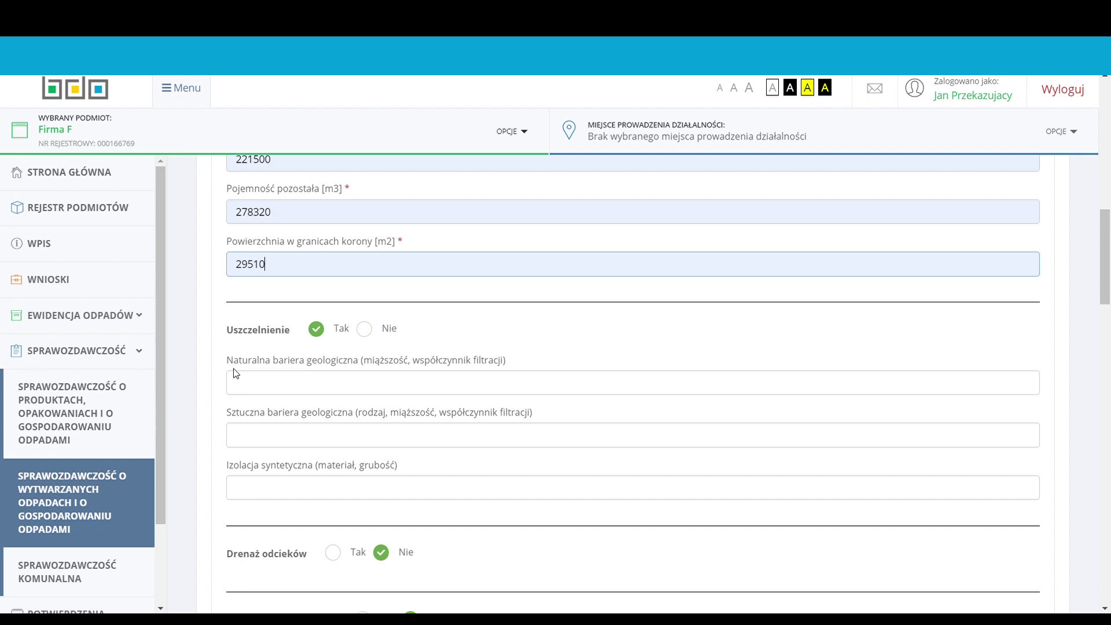
pyautogui.click(241, 385)
pyautogui.write('1m, k<1x10-9 m/s')
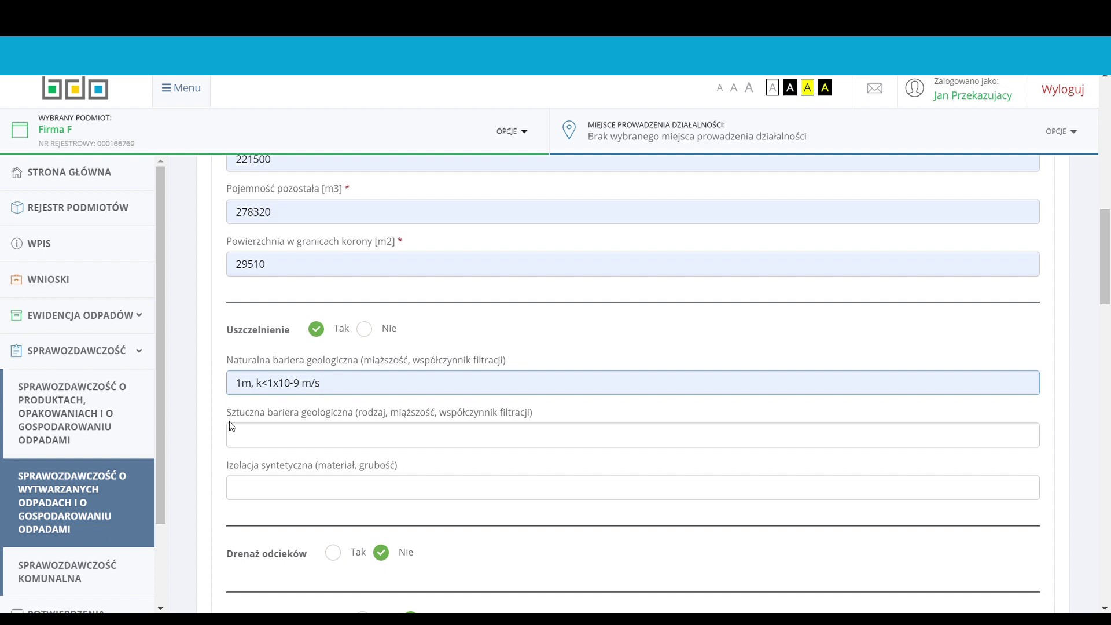
# - Enter "pionowa ścianka szczelna z mieszaniny bentonitowej, 0,6 m, k<1x10-9" as the artificial geological barrier and "geomembrana PEHD, 2,0 mm" as the synthetic insulation
pyautogui.click(238, 436)
pyautogui.write('pionowa ścianka szczelna z mieszaniny bentonitowej, 0,6 m, k<1x10-9')
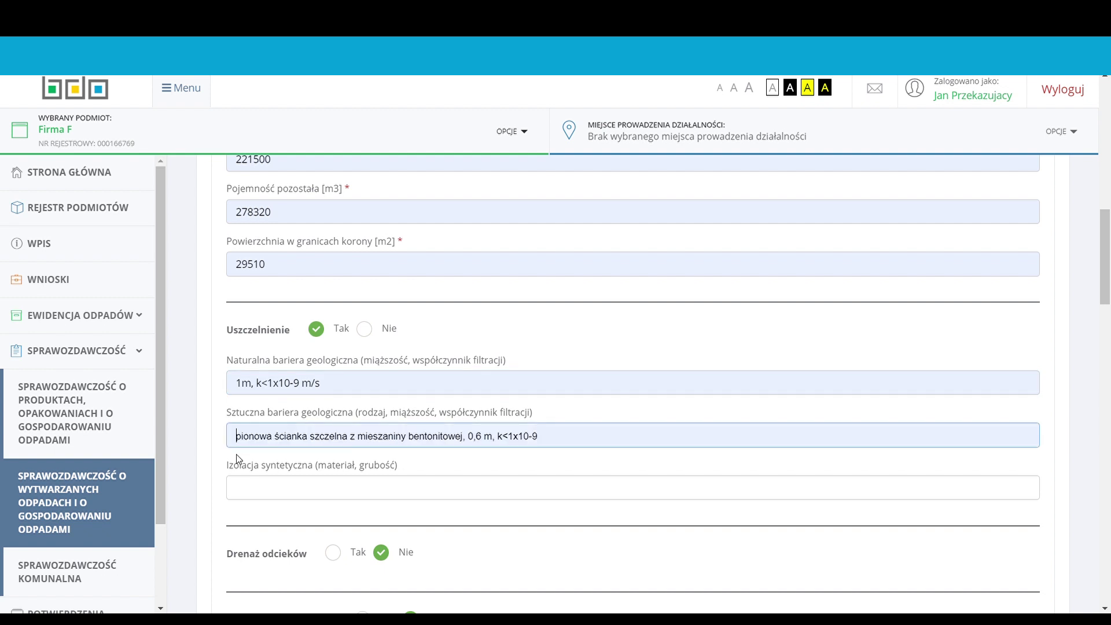
pyautogui.click(237, 487)
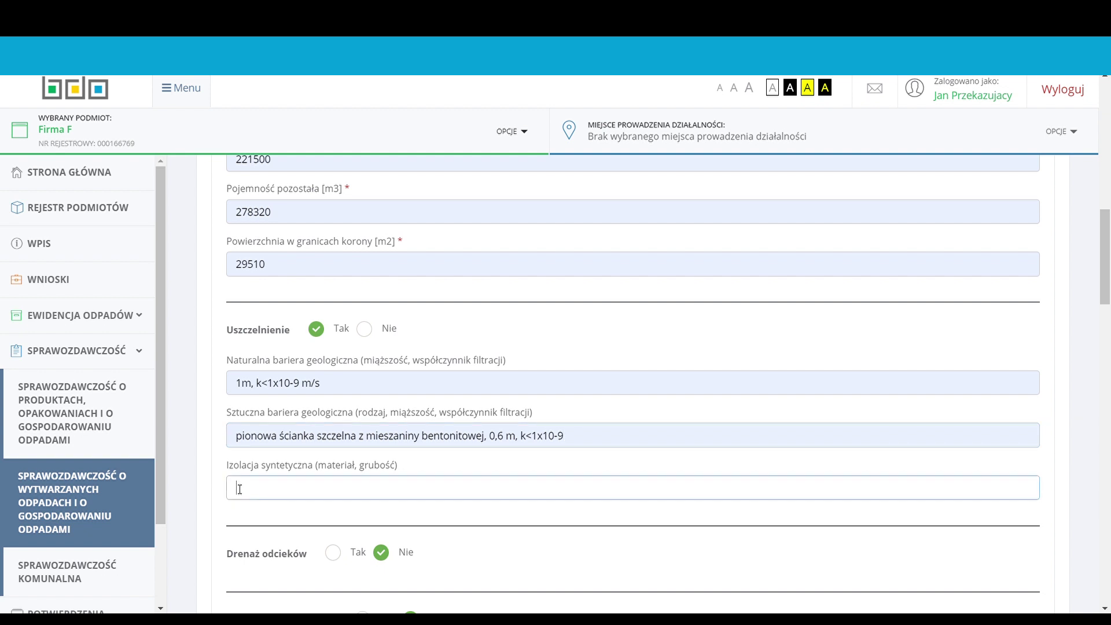
pyautogui.write('geomembrana PEHD, 2,0 mm')
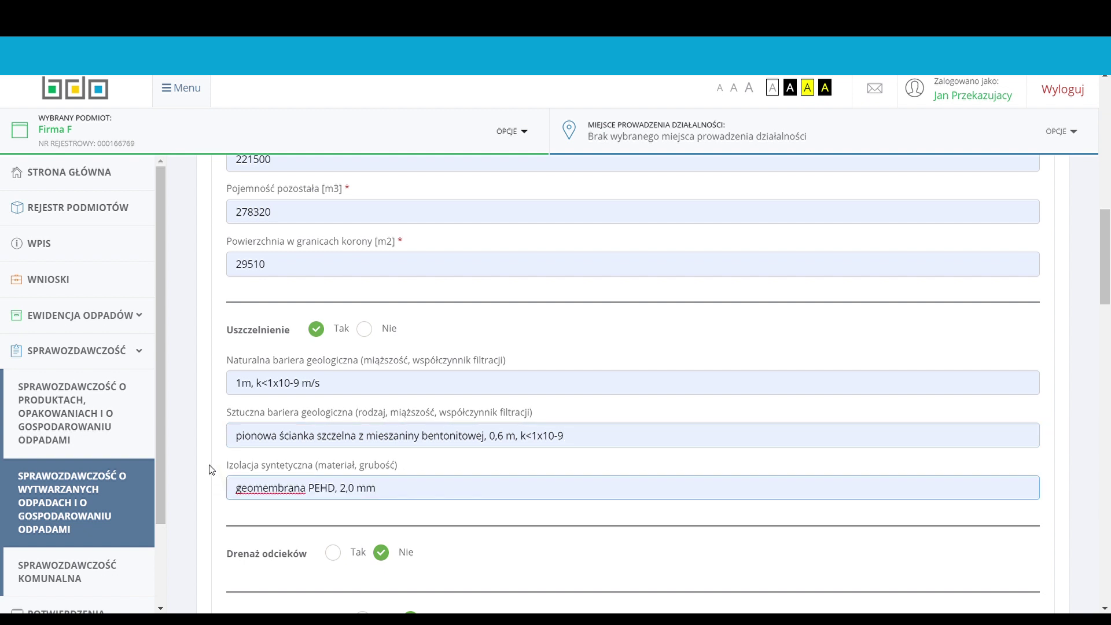
# - Mark leachate drainage (Drenaż odcieków) as Tak and describe the collectors (Kolektory) as "drenaże z PE, średnica 150 i 100 mm"
pyautogui.scroll(-2, 212, 470)
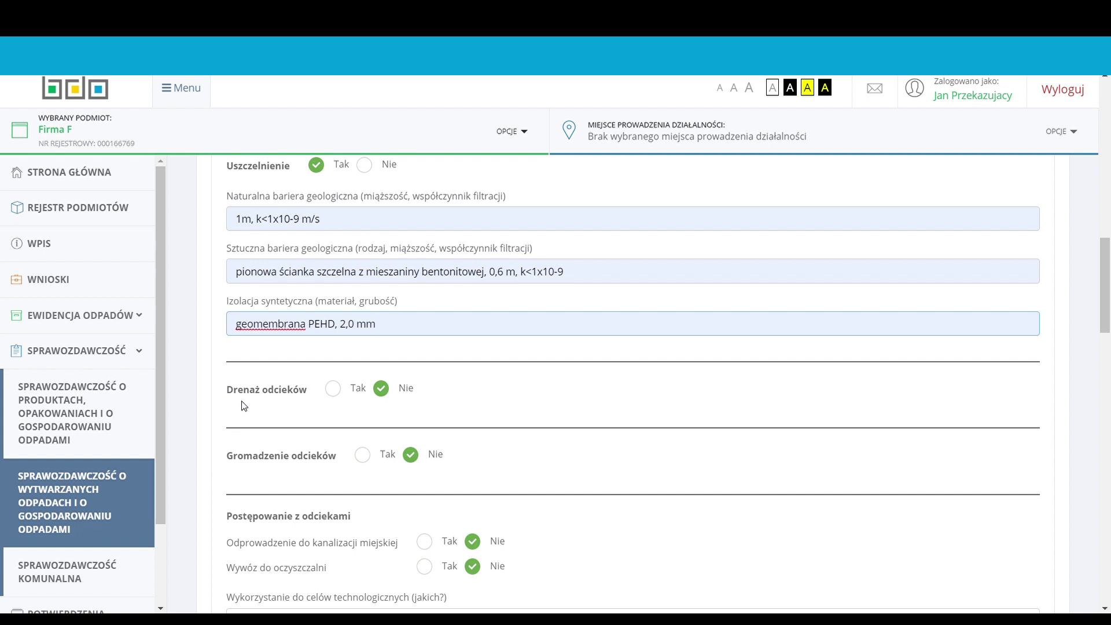
pyautogui.click(333, 389)
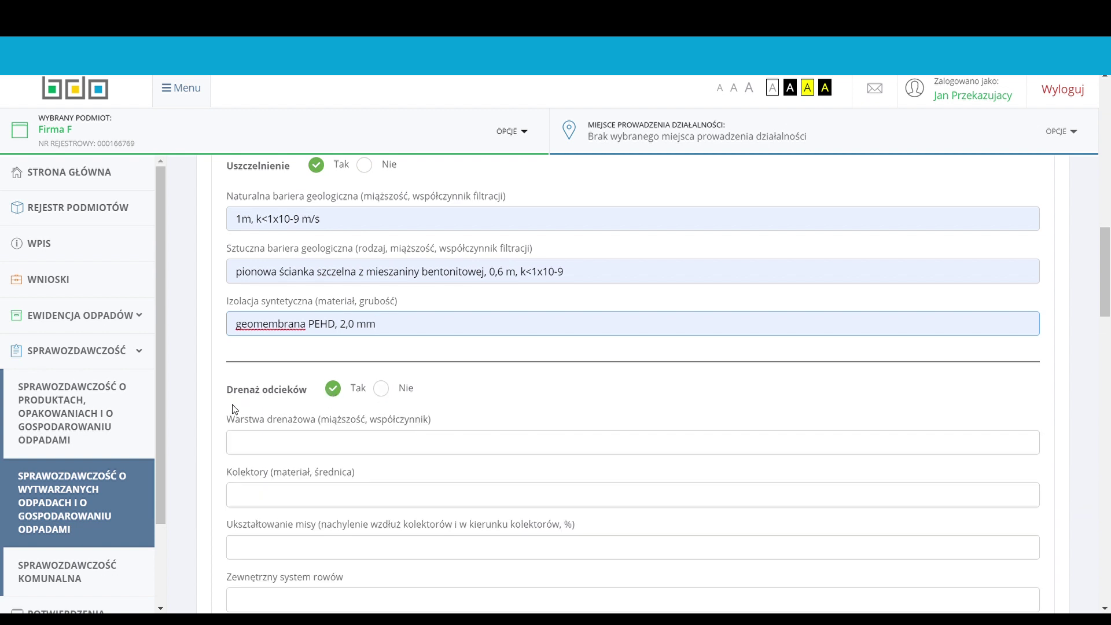
pyautogui.scroll(-1, 210, 407)
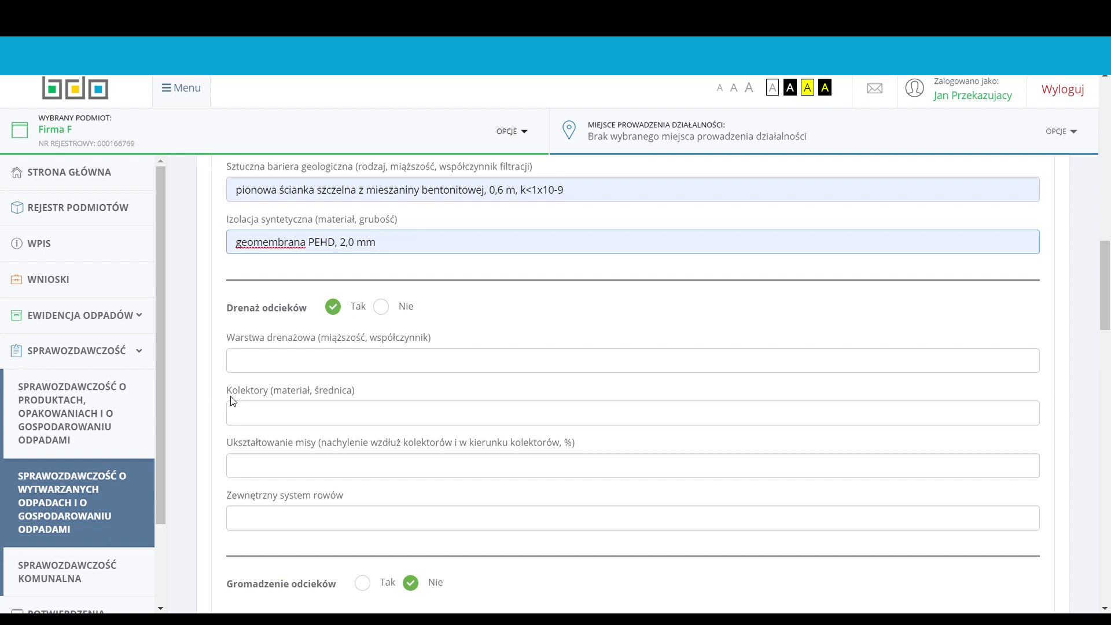
pyautogui.click(239, 416)
pyautogui.write('drenaże z PE, średnica 150 i 100 mm')
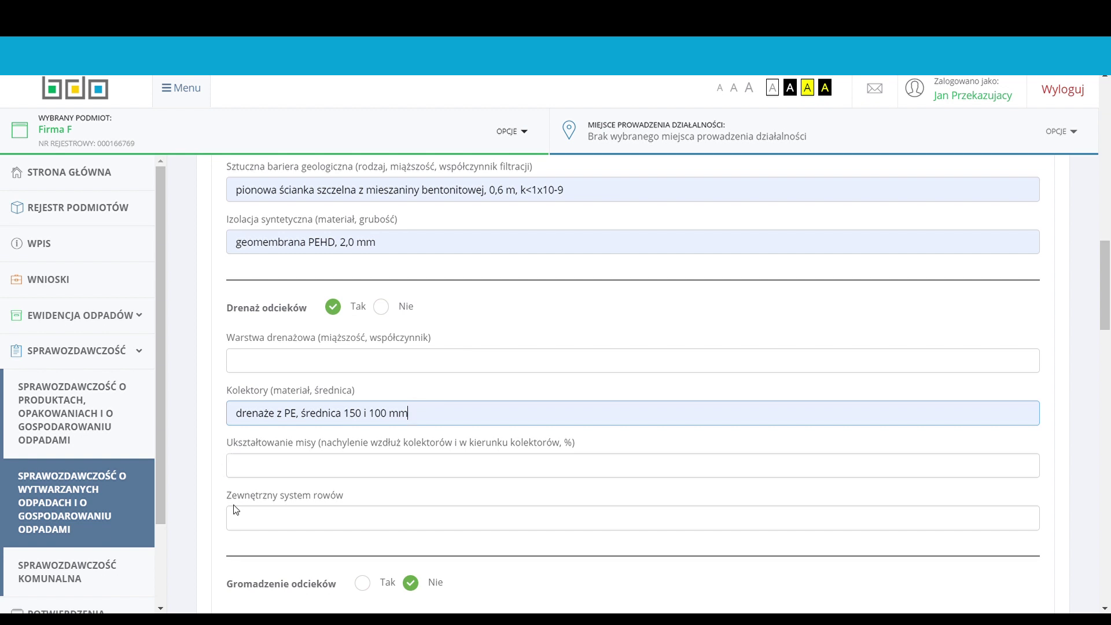
# - Mark leachate collection (Gromadzenie odcieków) as Tak with "3 zbiorniki, 150 m3", and set Wywóz do oczyszczalni to Tak
pyautogui.scroll(-3, 213, 495)
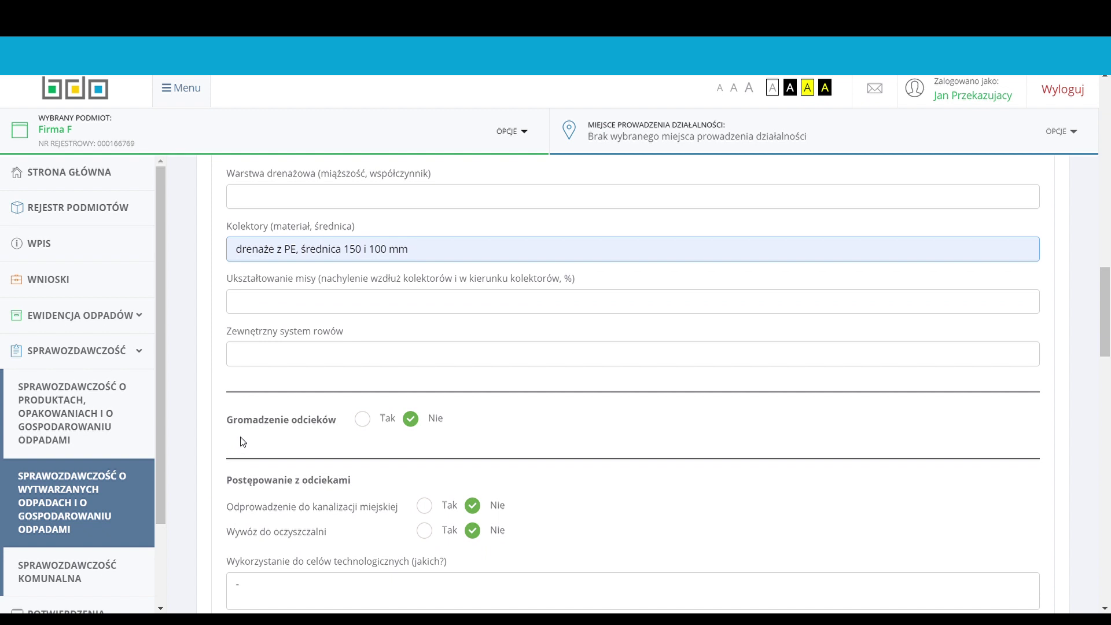
pyautogui.click(362, 419)
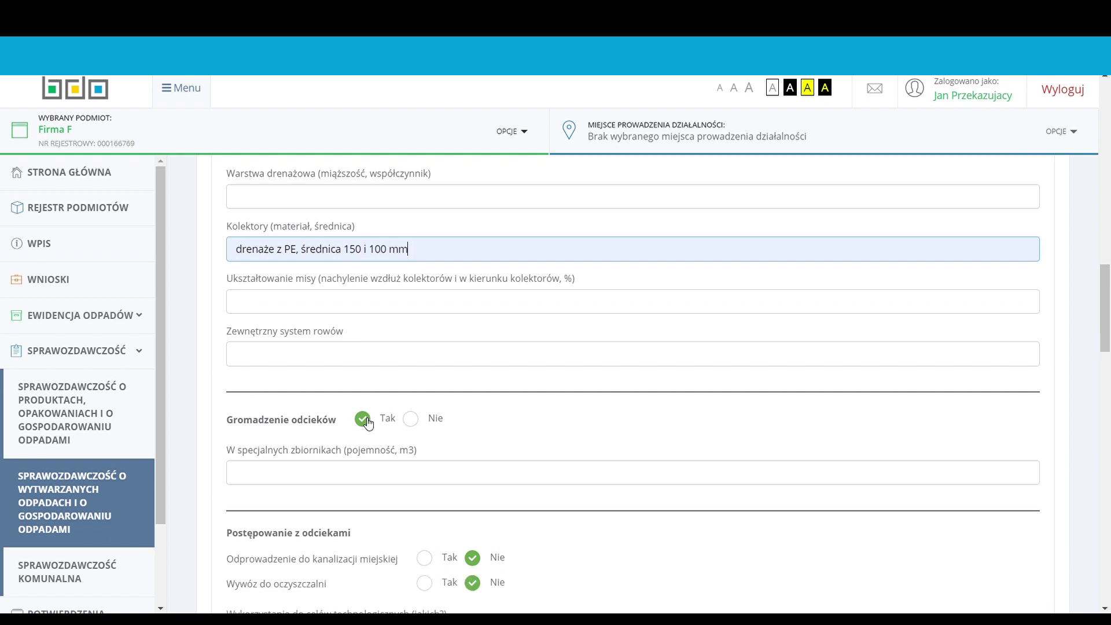
pyautogui.click(243, 475)
pyautogui.click(240, 523)
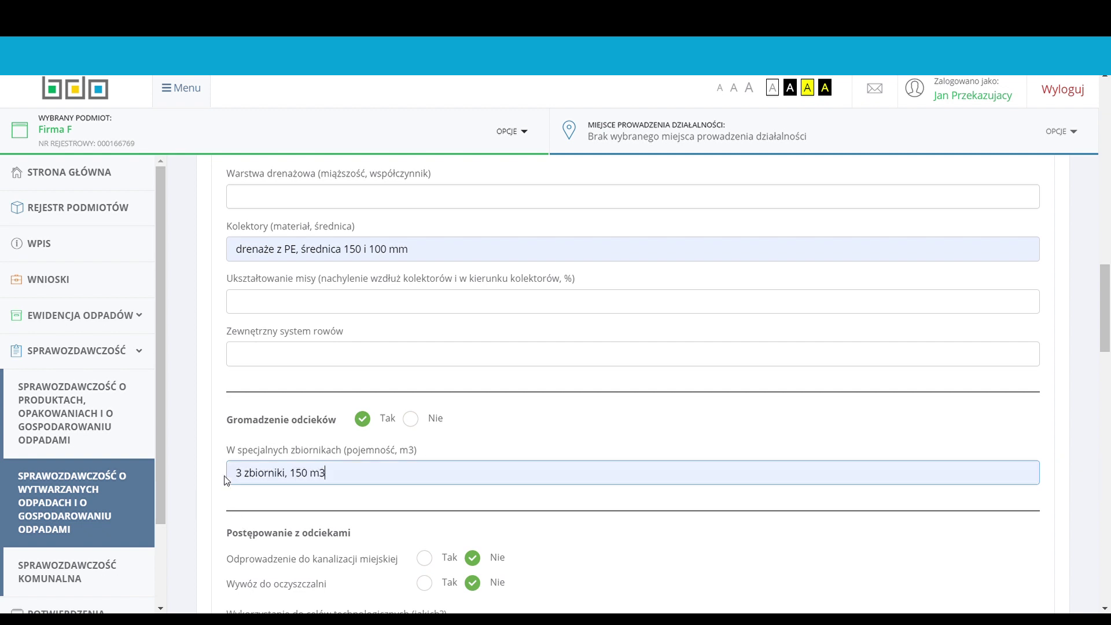
pyautogui.scroll(-1, 215, 450)
pyautogui.scroll(-1, 214, 449)
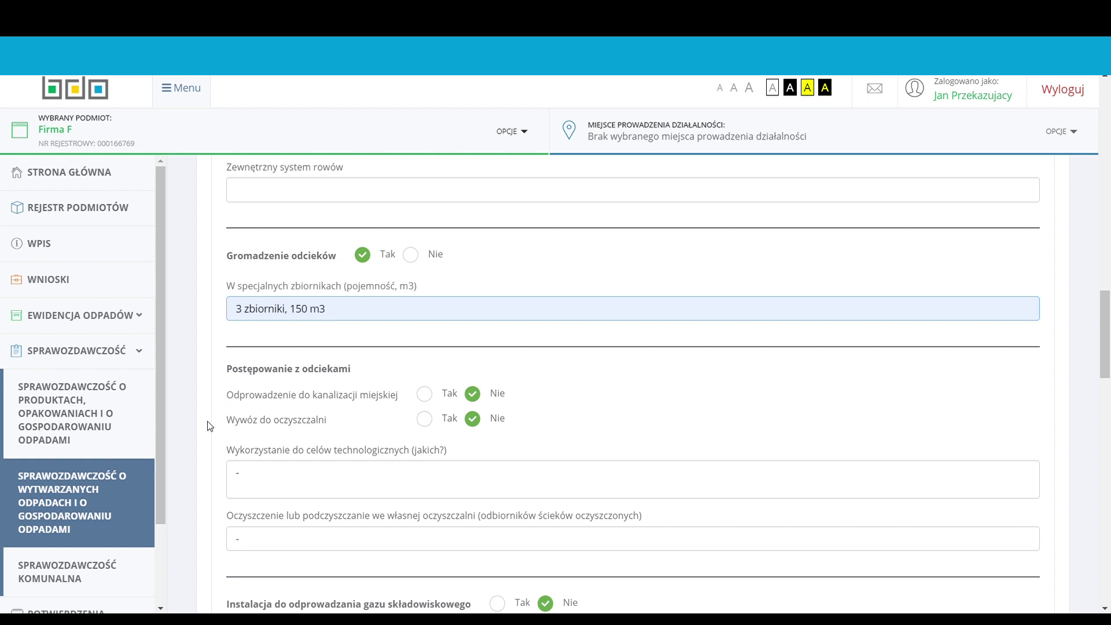
pyautogui.click(423, 423)
# - Mark Instalacja do odprowadzania gazu składowiskowego as Tak, with Spalanie pochodni and Pochodnia zbiorcza set to Tak and Odzysk energii set to Nie
pyautogui.scroll(-5, 196, 499)
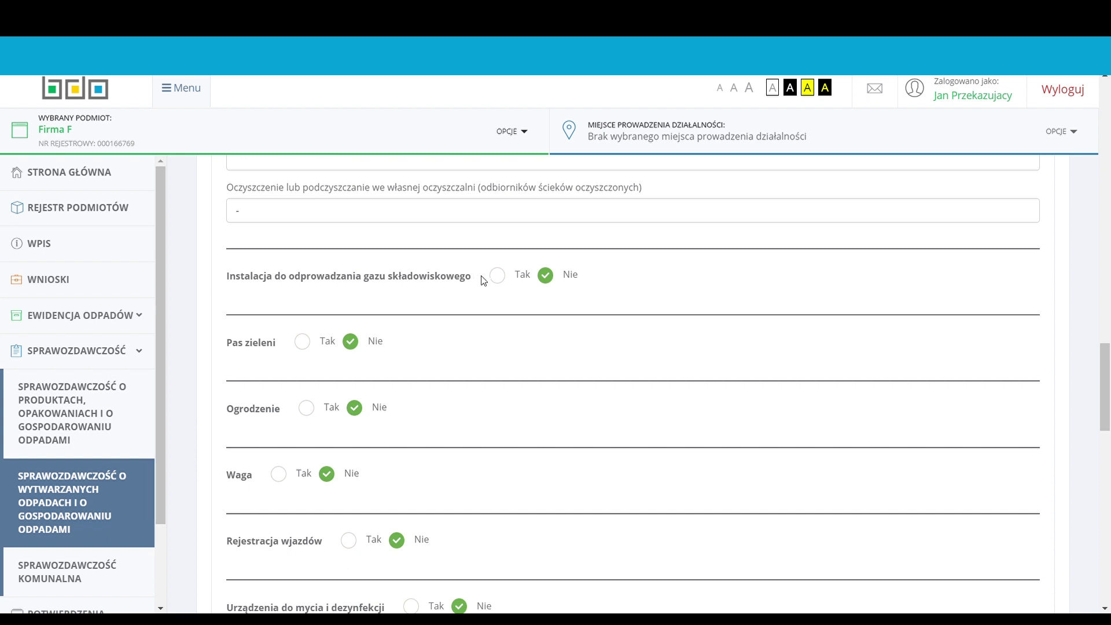
pyautogui.click(497, 276)
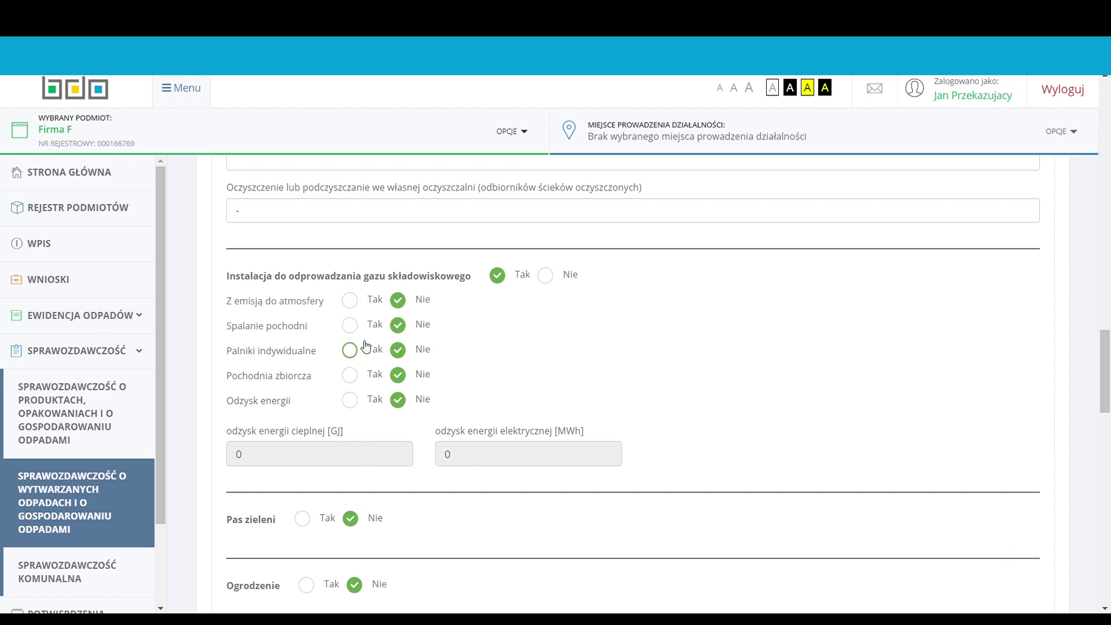
pyautogui.click(350, 325)
pyautogui.click(349, 375)
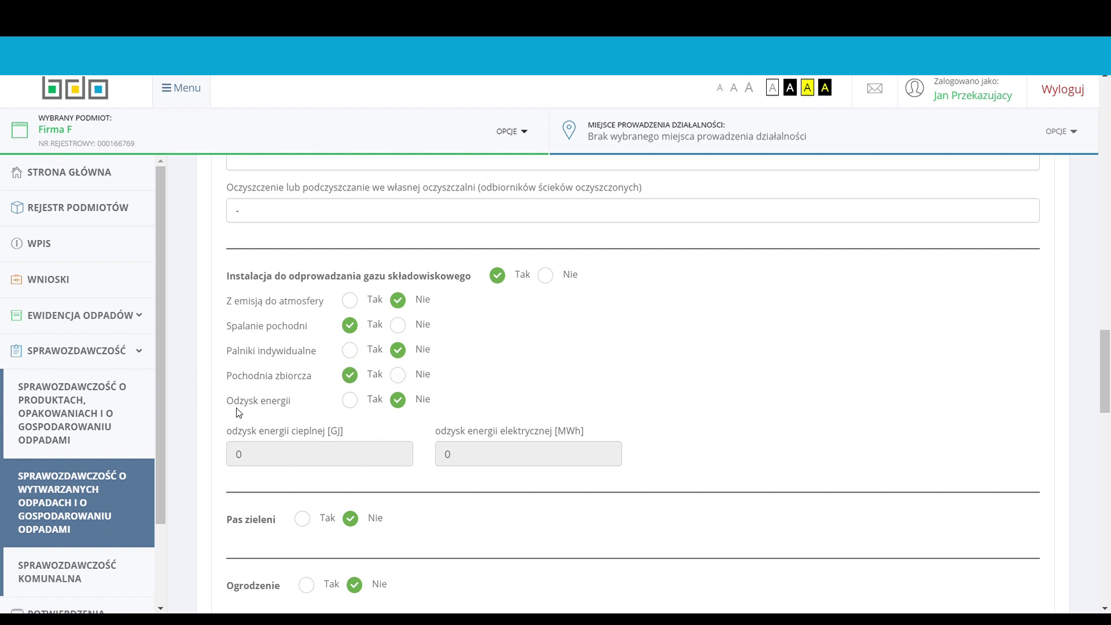
pyautogui.click(349, 401)
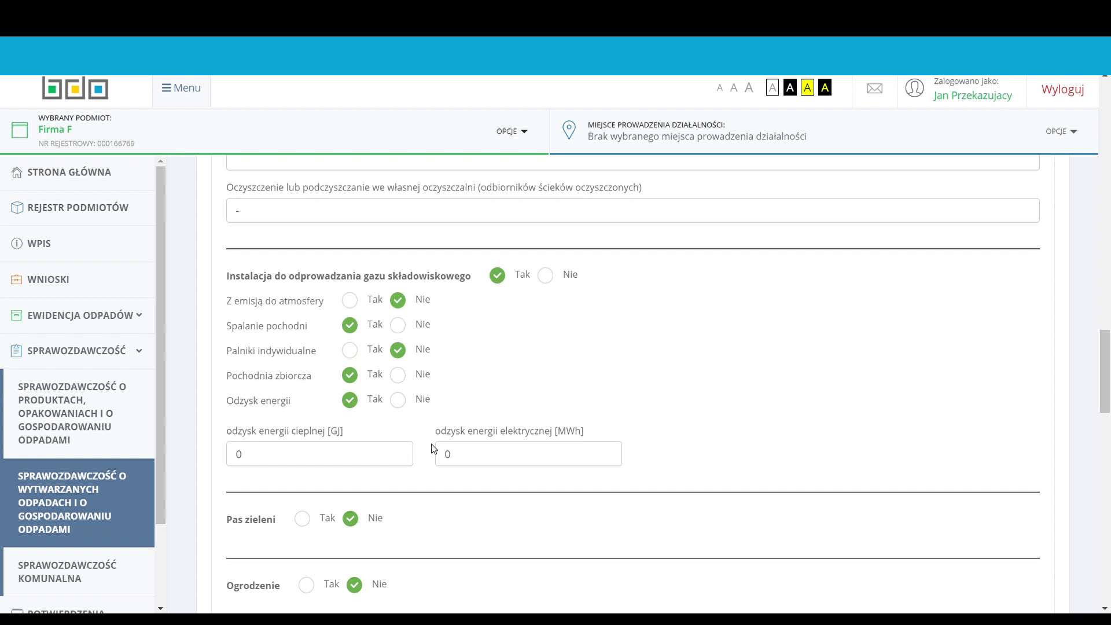
pyautogui.click(399, 400)
# - Mark the green belt (Pas zieleni) as Tak and set its width (Szerokość pasa) to 10 m
pyautogui.scroll(-3, 210, 409)
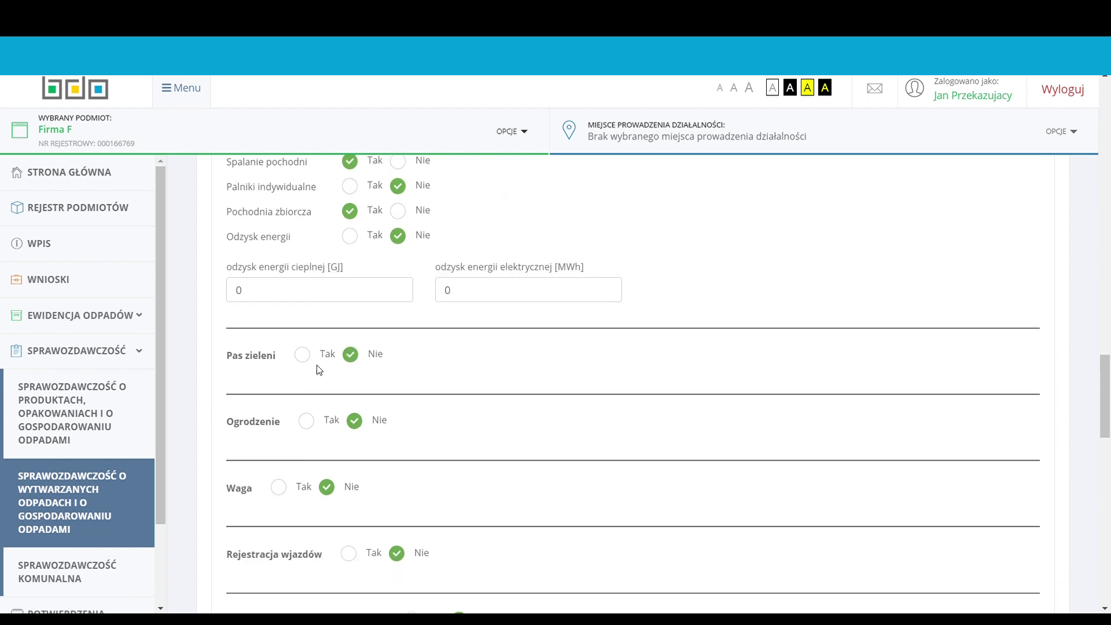
pyautogui.click(302, 354)
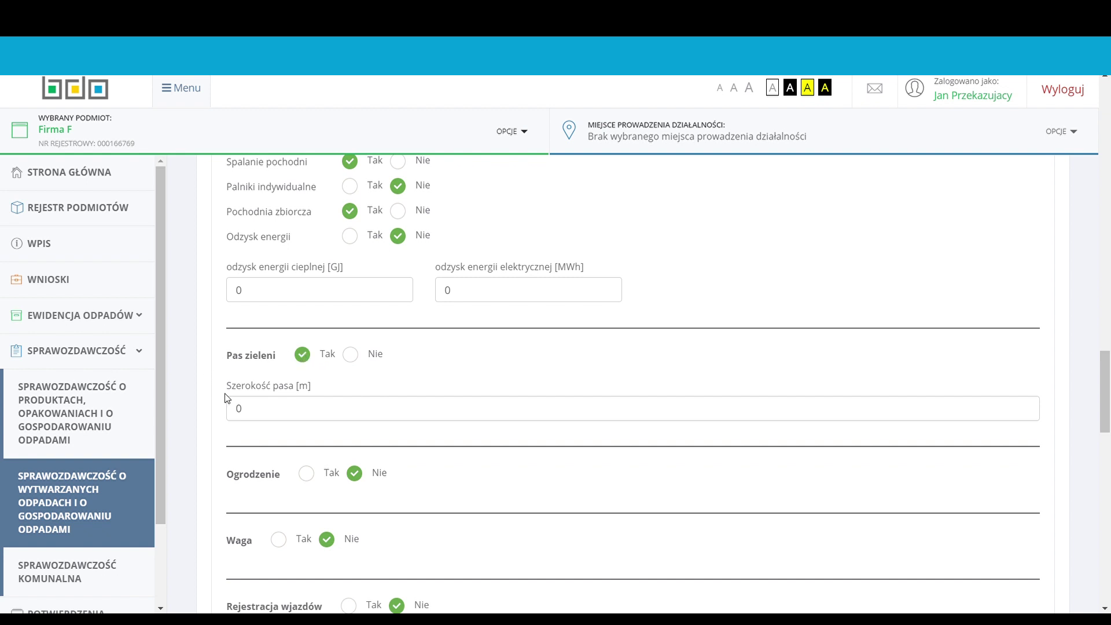
pyautogui.click(247, 412)
pyautogui.press('BackSpace')
pyautogui.write('10')
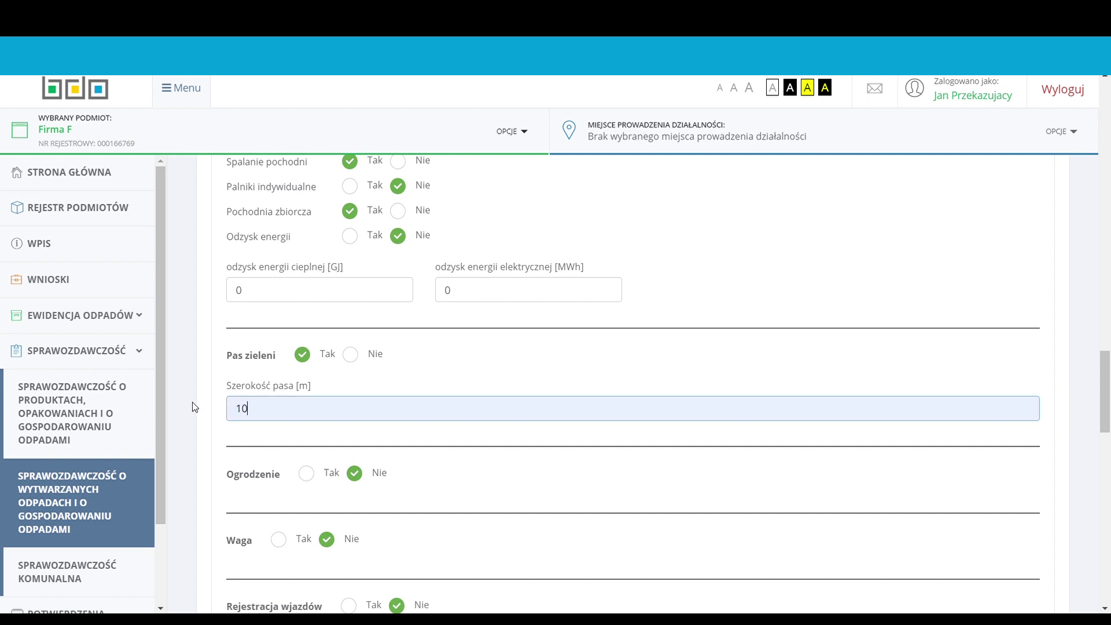
# - Mark Ogrodzenie, Waga, Rejestracja wjazdów and Urządzenia do mycia i dezynfekcji as Tak for the cell
pyautogui.scroll(-3, 218, 390)
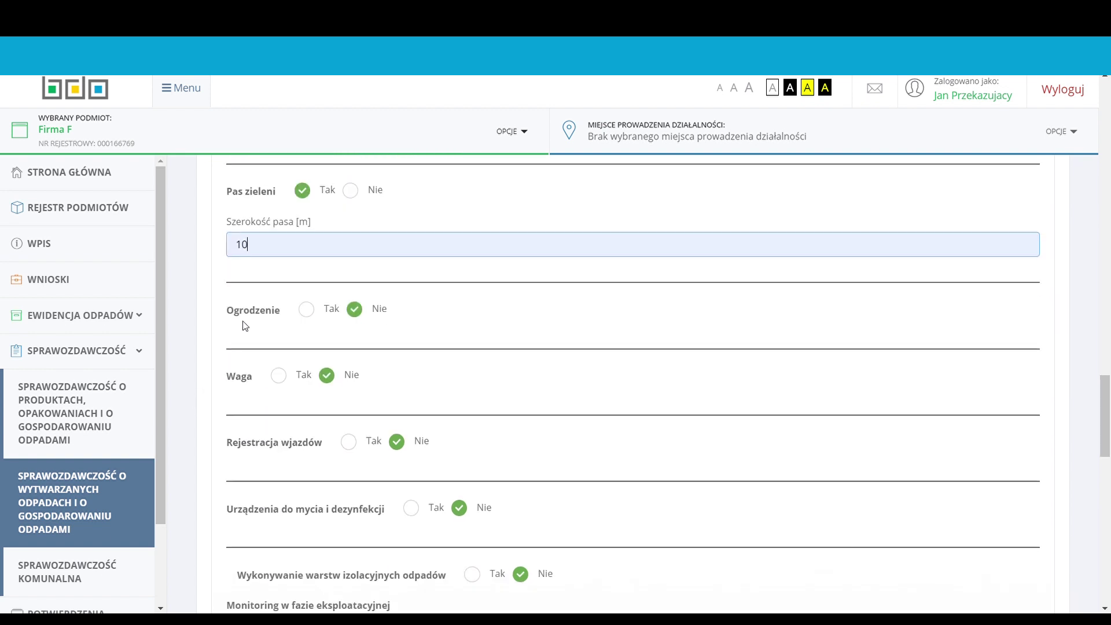
pyautogui.click(307, 310)
pyautogui.click(280, 378)
pyautogui.click(348, 443)
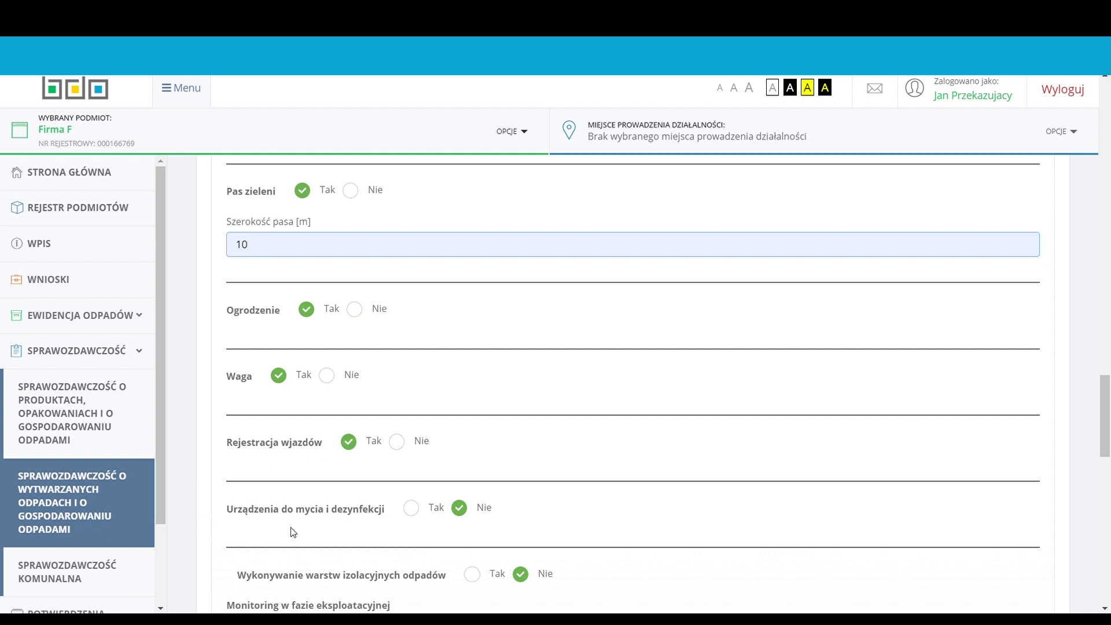
pyautogui.click(411, 508)
# - Mark Wykonywanie warstw izolacyjnych odpadów as Tak and start a waste entry for it with code 17 01 01
pyautogui.scroll(-5, 201, 486)
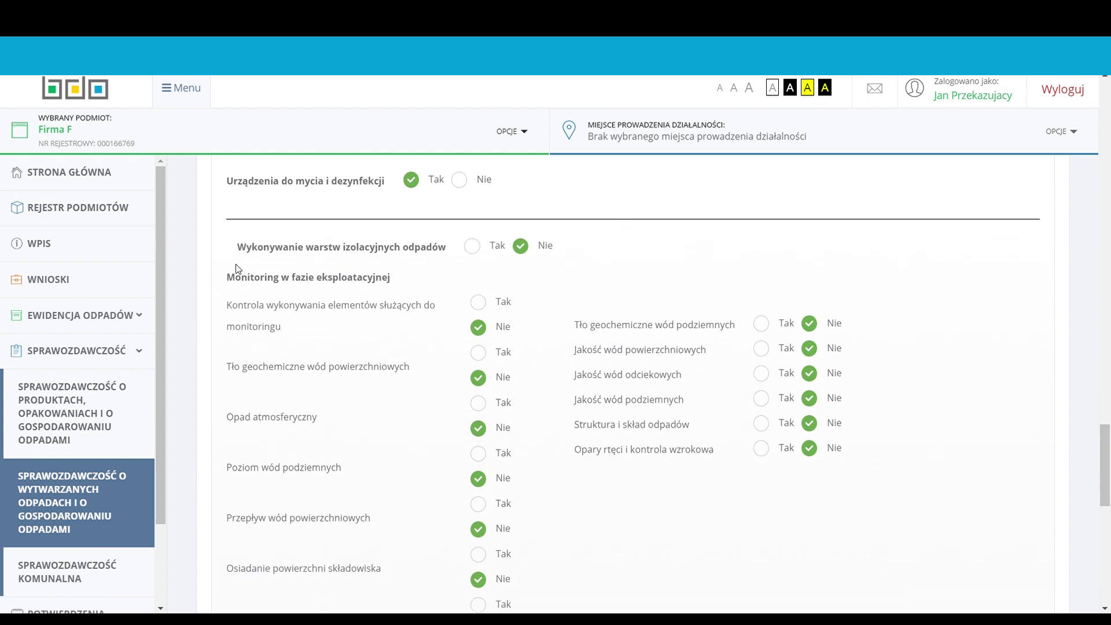
pyautogui.click(473, 248)
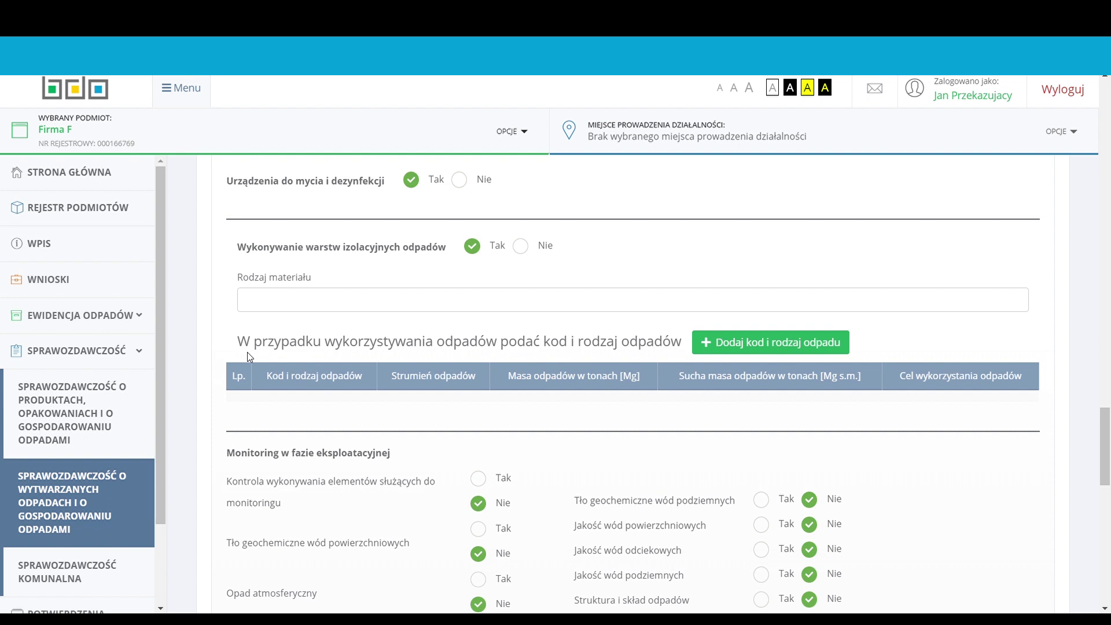
pyautogui.click(768, 351)
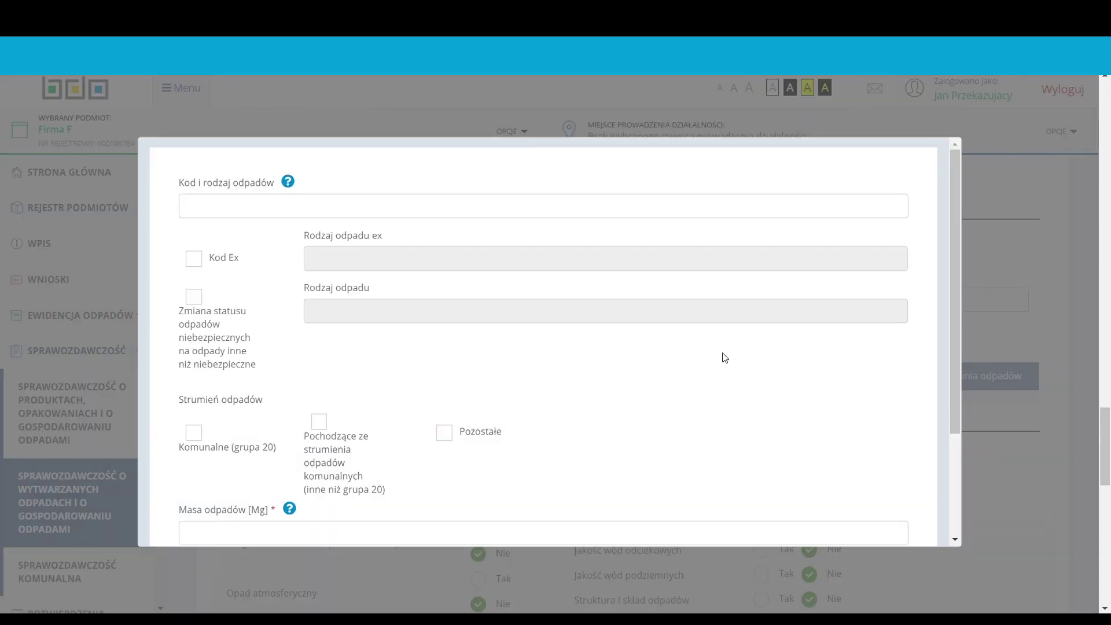
pyautogui.click(202, 212)
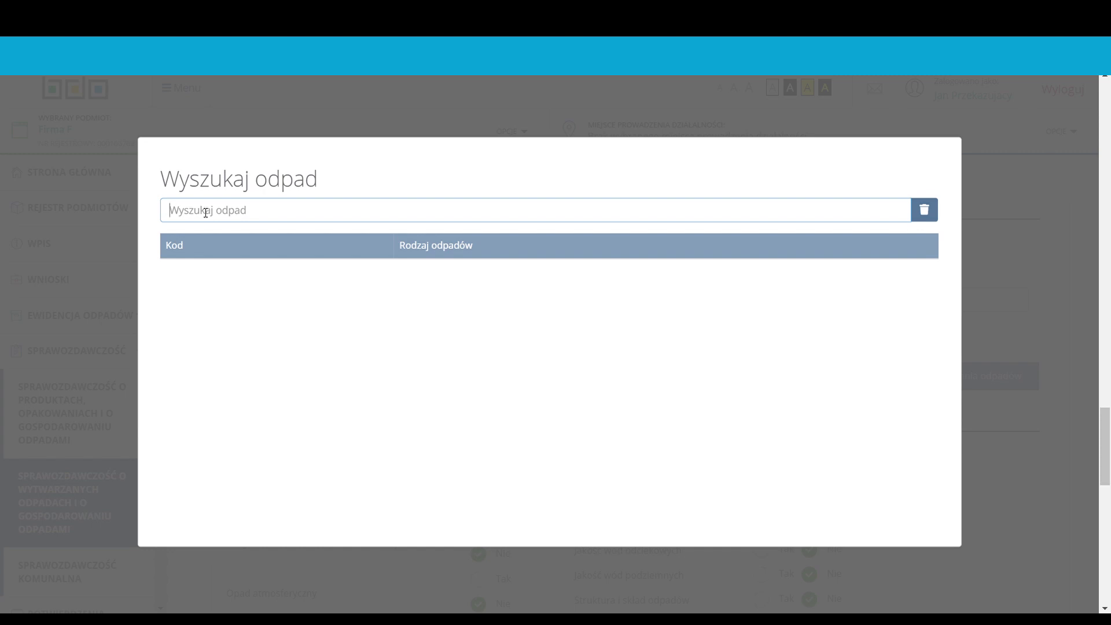
pyautogui.write('170101')
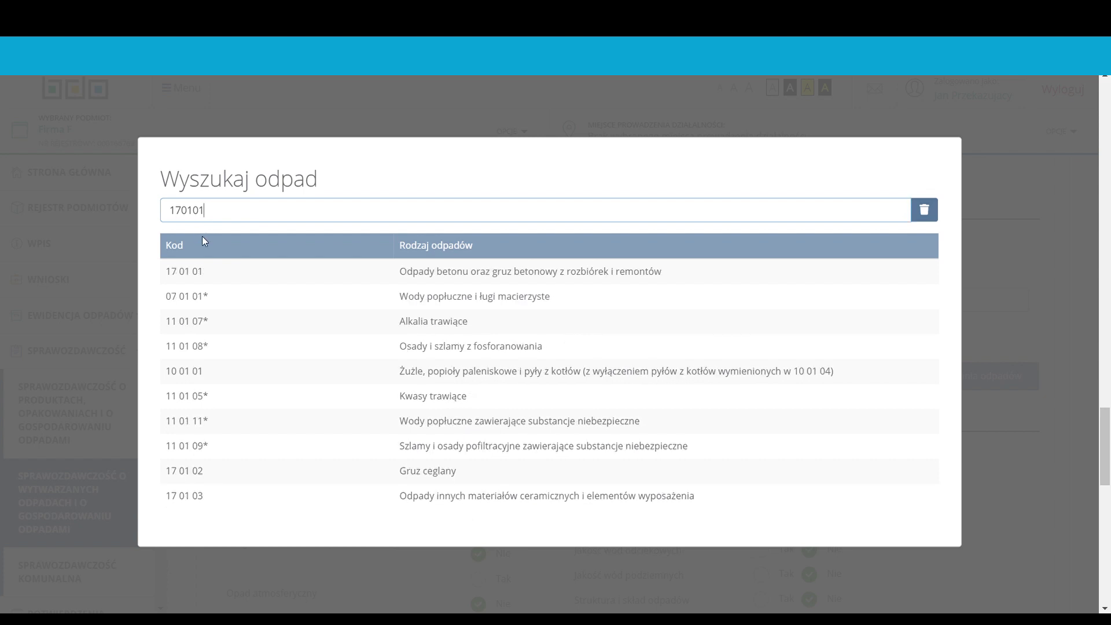
pyautogui.click(225, 274)
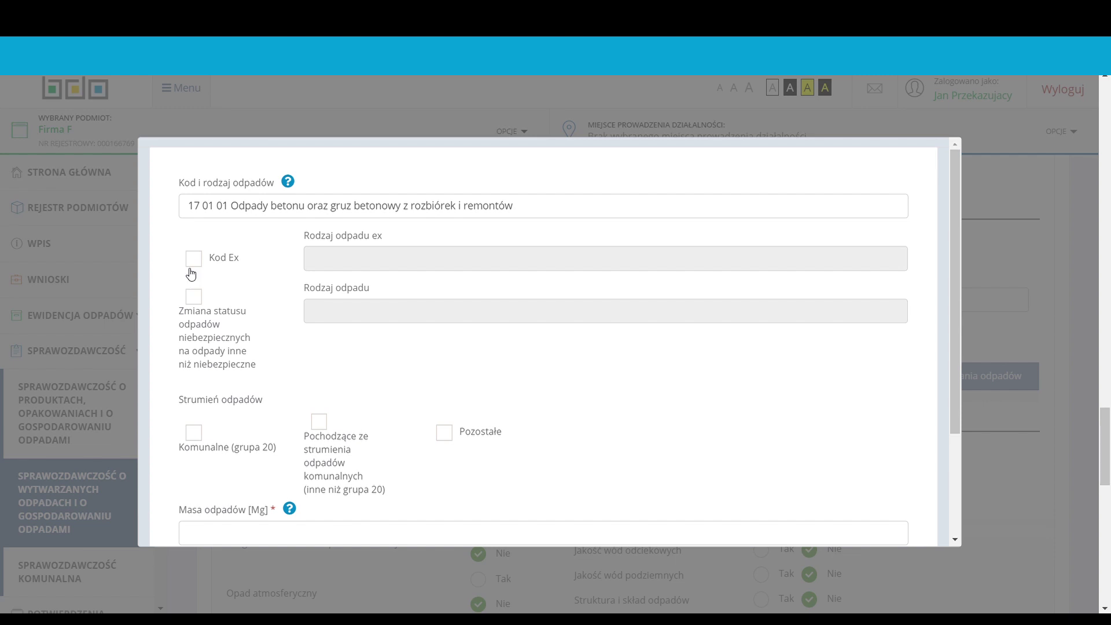
pyautogui.click(194, 265)
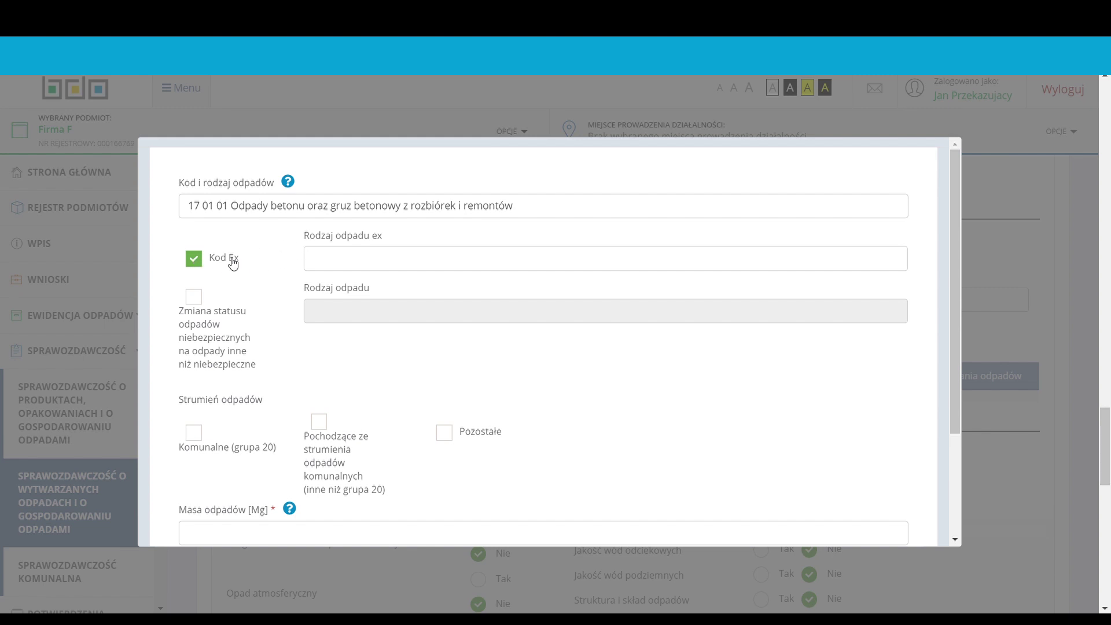
pyautogui.click(189, 269)
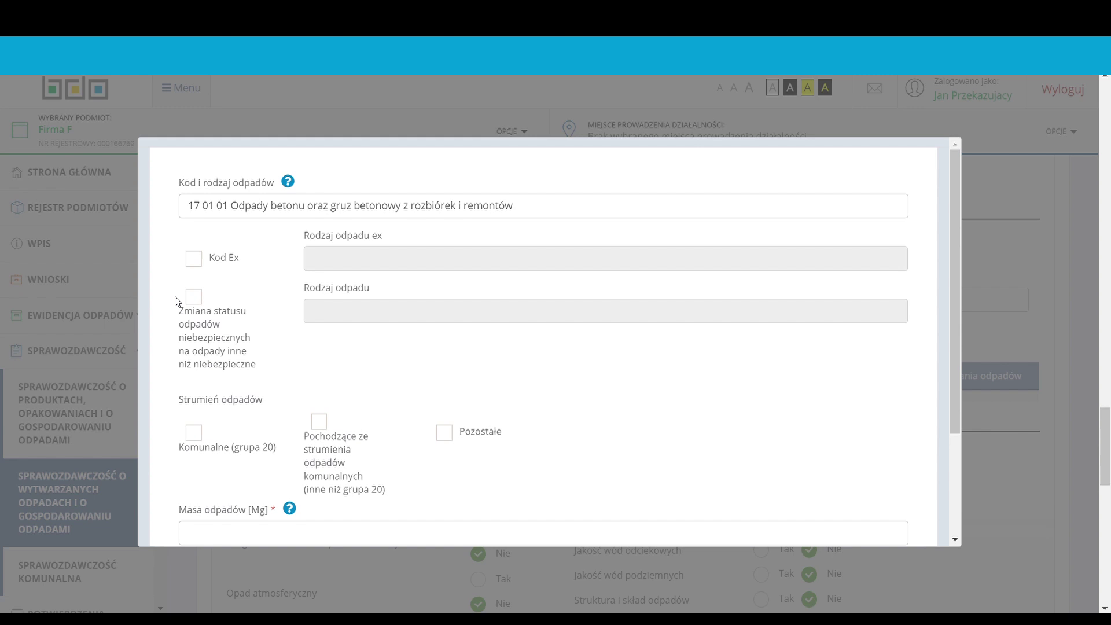
pyautogui.click(194, 299)
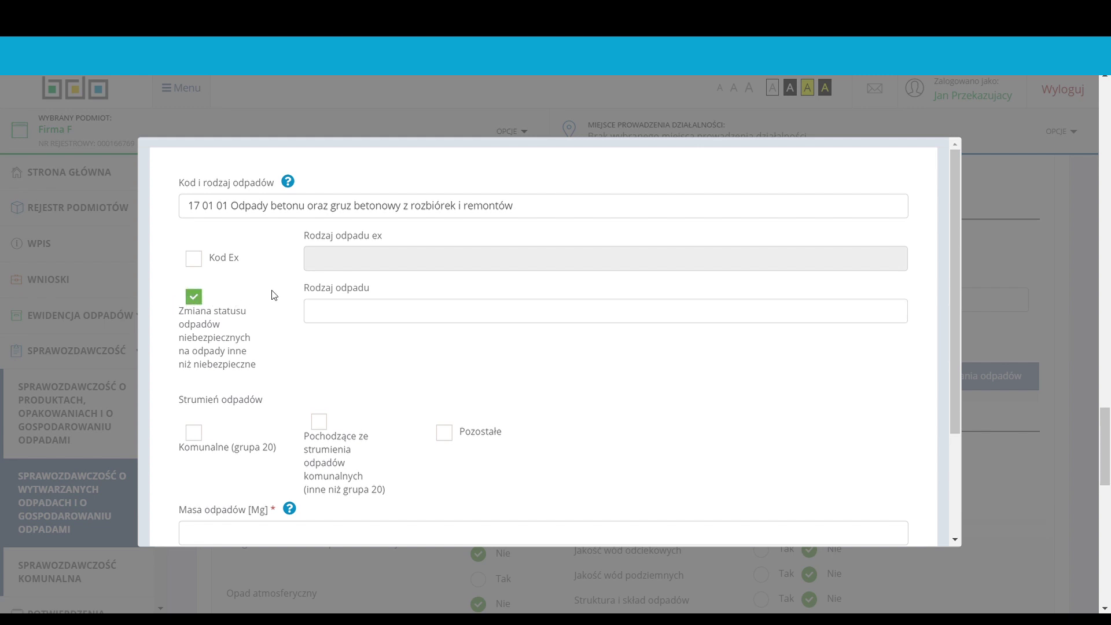
pyautogui.click(195, 297)
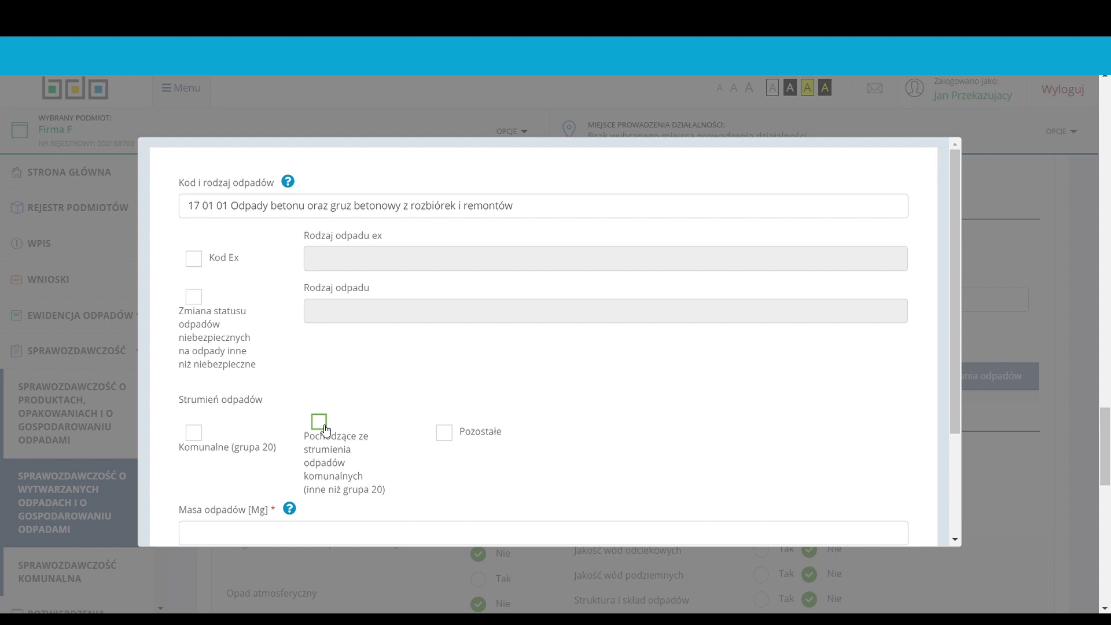
# - Set the waste stream to Pozostałe and Masa odpadów to 1500 Mg, and add the 17 01 01 entry
pyautogui.click(445, 434)
pyautogui.scroll(-1, 162, 416)
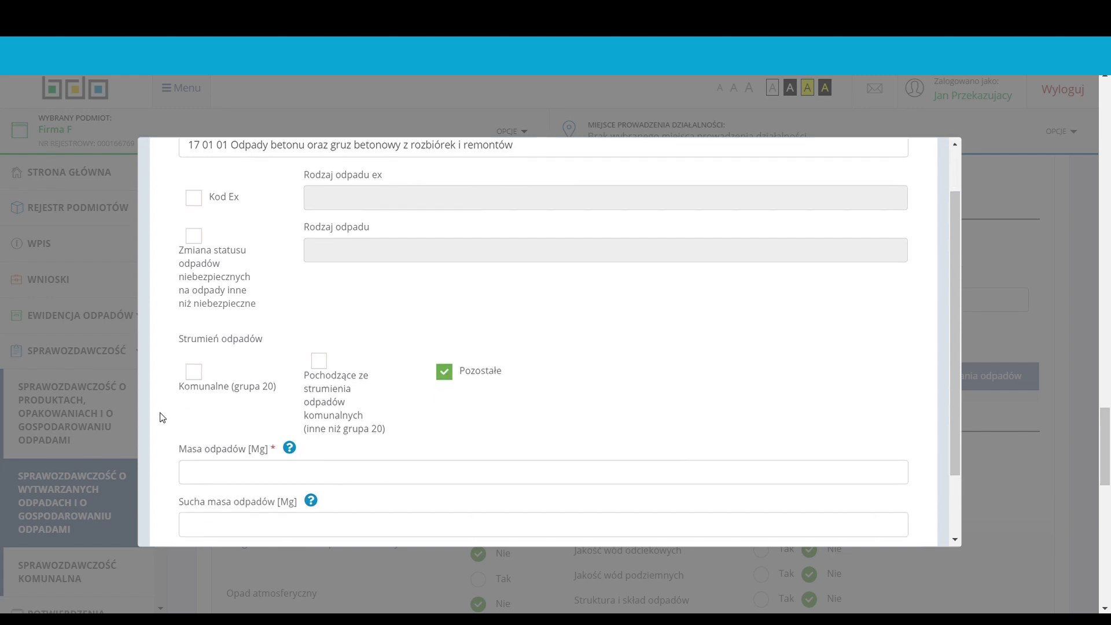
pyautogui.scroll(-2, 162, 417)
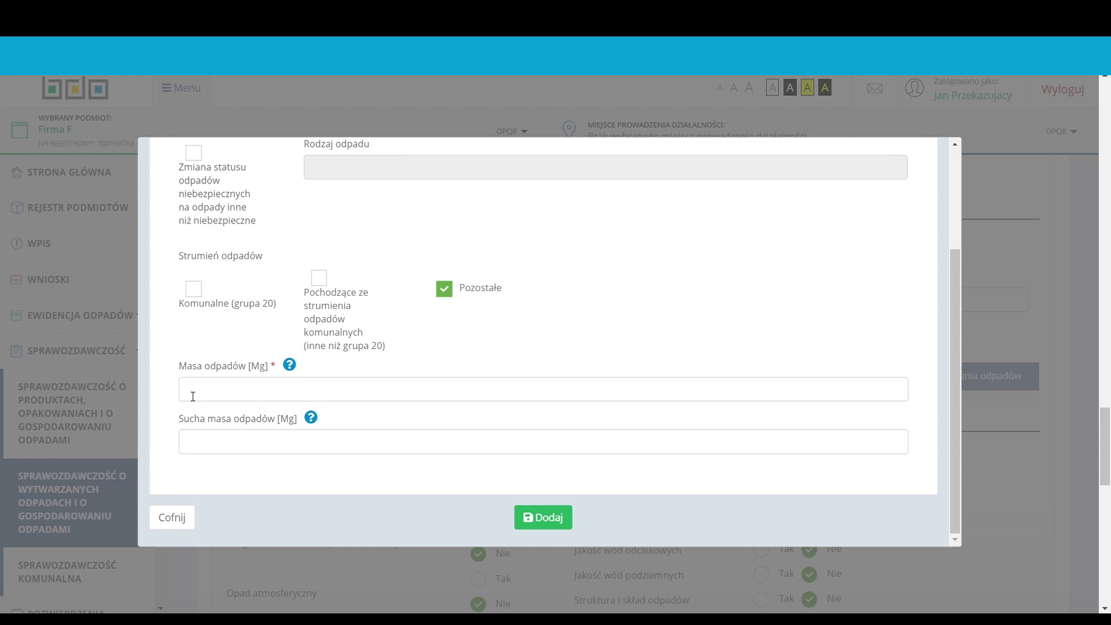
pyautogui.click(194, 396)
pyautogui.write('1500')
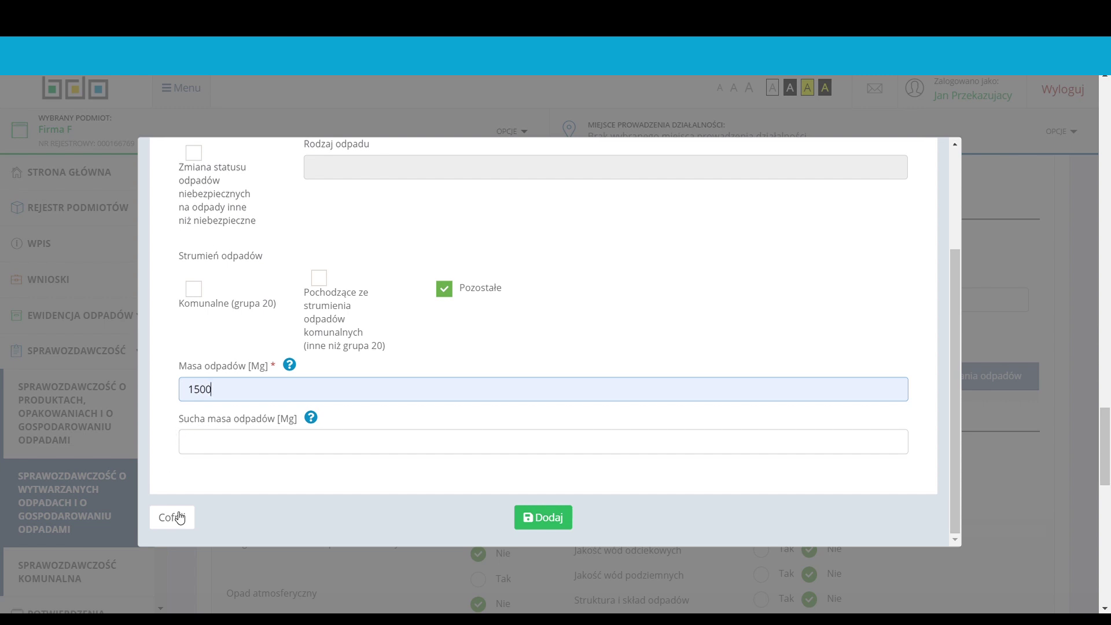
pyautogui.click(557, 519)
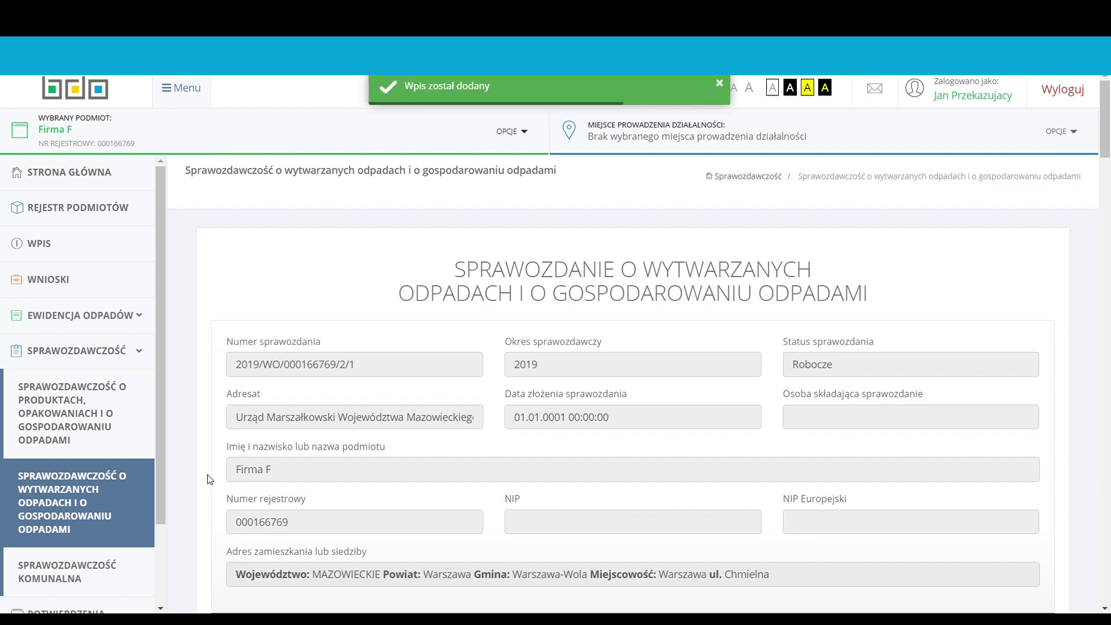
# - In Monitoring w fazie eksploatacyjnej, set Kontrola wykonywania elementów służących do monitoringu, Tło geochemiczne wód powierzchniowych, Opad atmosferyczny and Poziom wód podziemnych to Tak
pyautogui.scroll(-8, 207, 481)
pyautogui.scroll(-10, 205, 481)
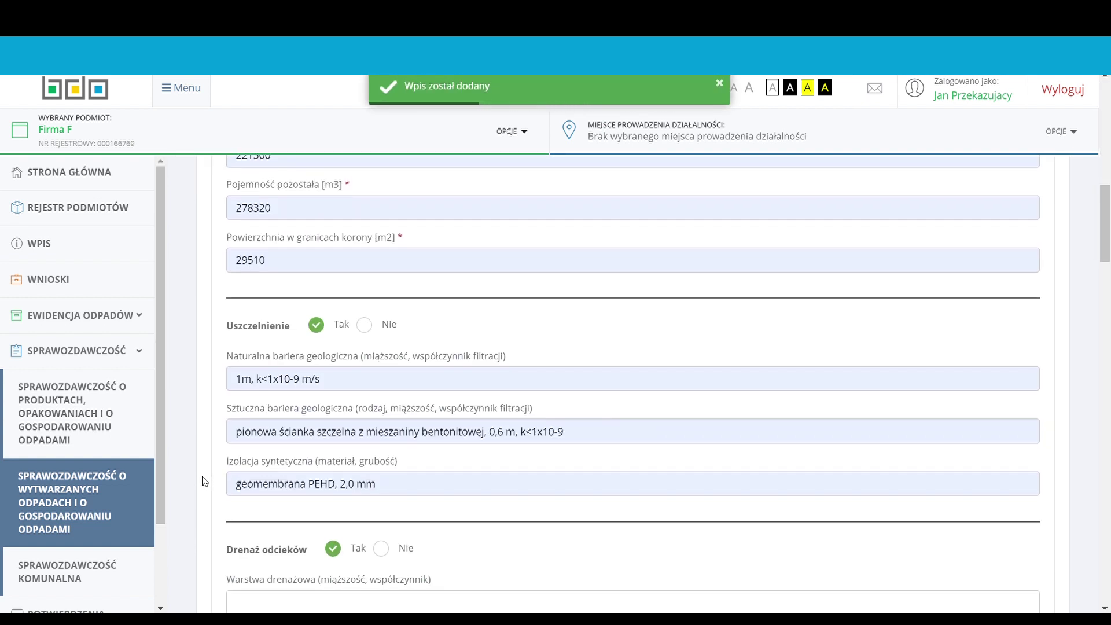
pyautogui.scroll(-10, 202, 482)
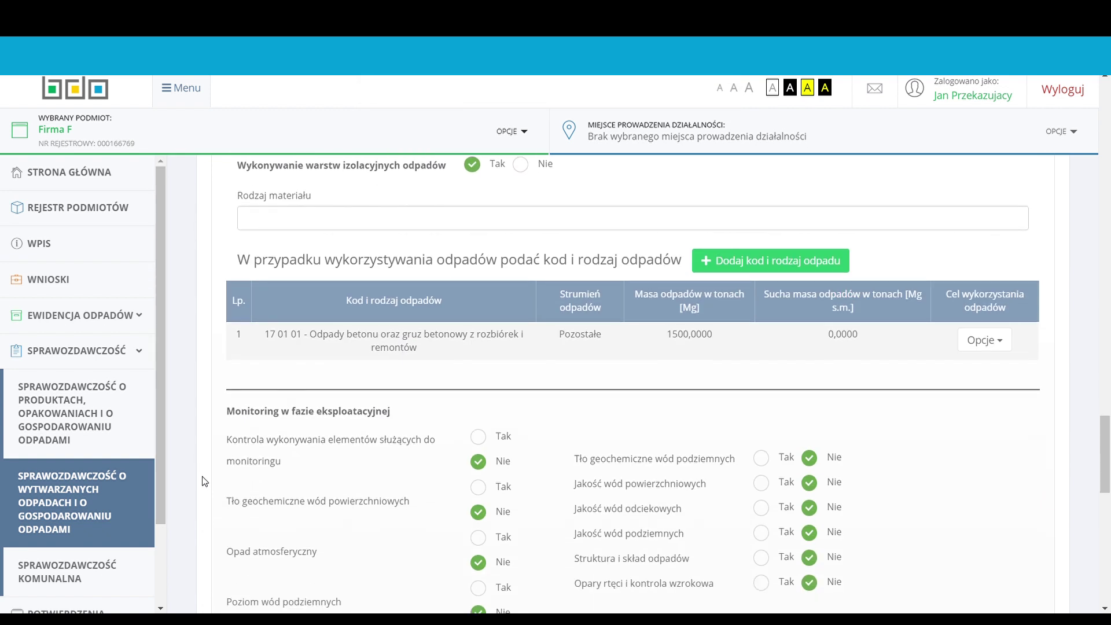
pyautogui.scroll(-3, 203, 482)
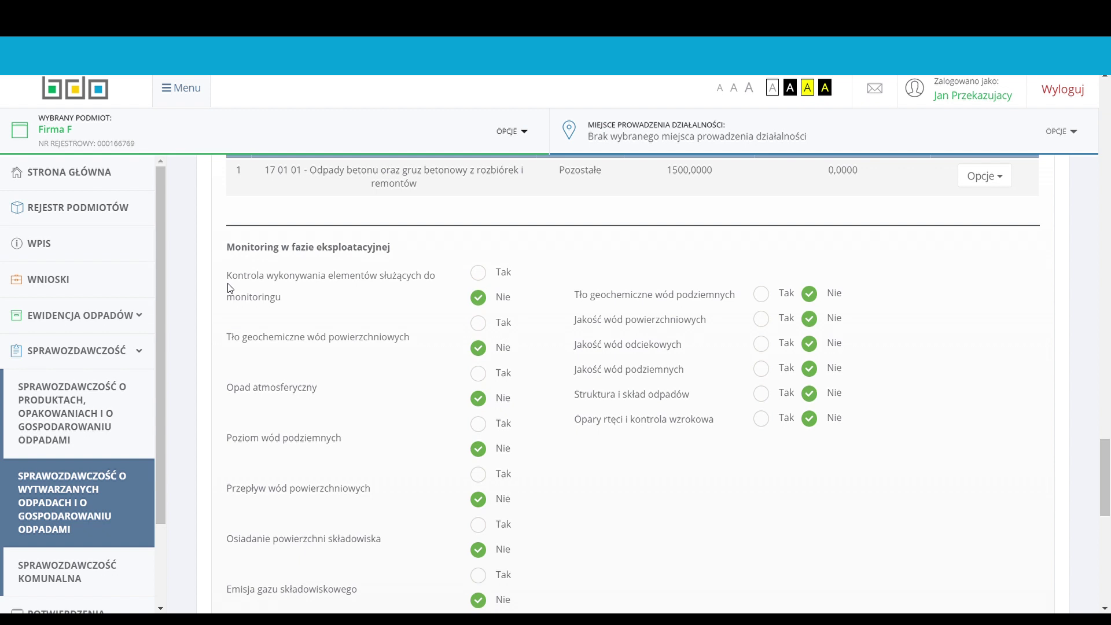
pyautogui.click(478, 273)
pyautogui.click(478, 322)
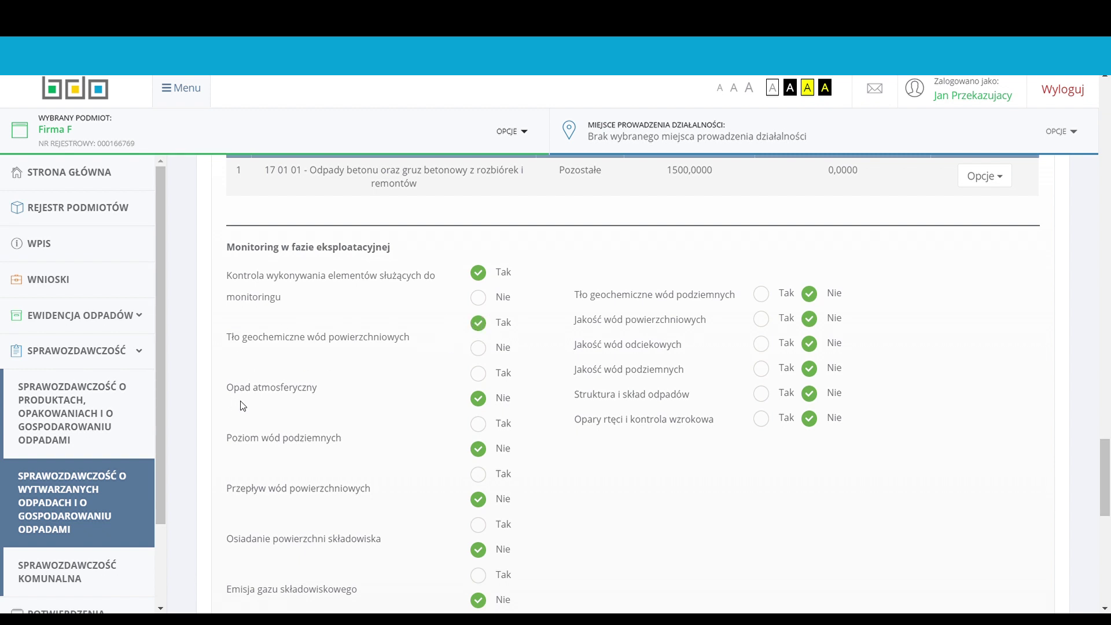
pyautogui.click(478, 373)
pyautogui.click(479, 426)
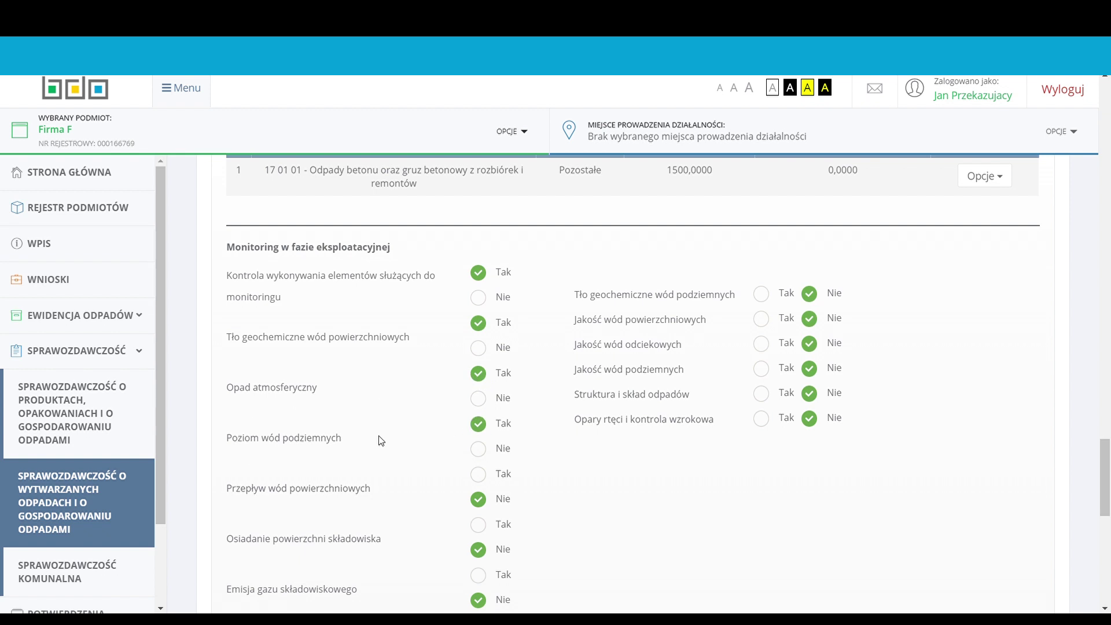
# - Set Przepływ wód powierzchniowych, Osiadanie powierzchni składowiska and Emisja gazu składowiskowego to Tak for the operational-phase monitoring
pyautogui.click(479, 475)
pyautogui.click(479, 527)
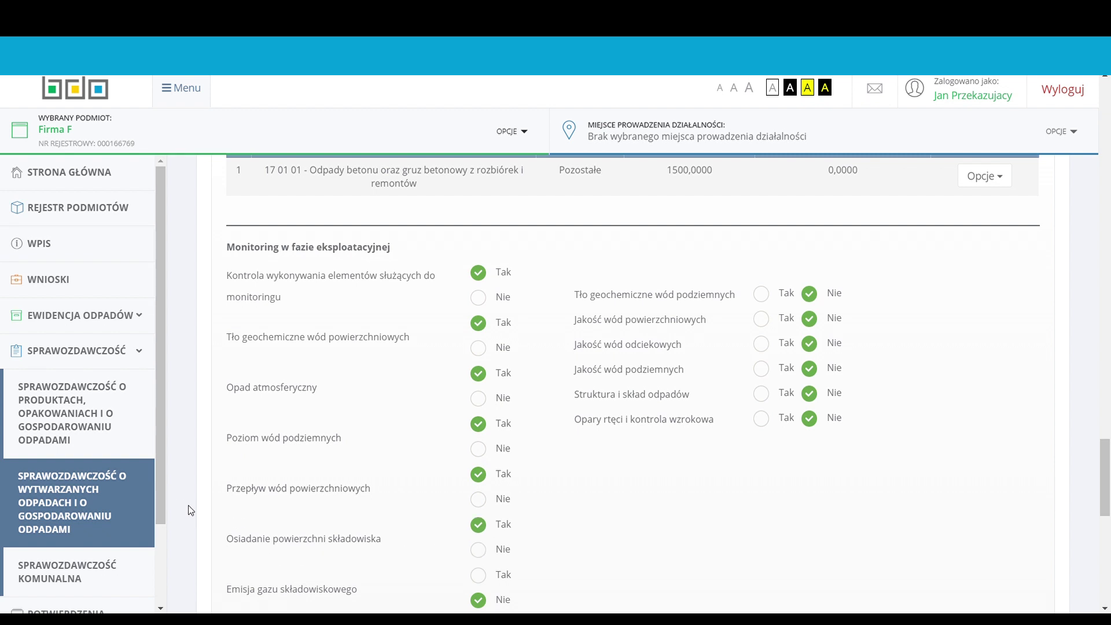
pyautogui.scroll(-3, 189, 508)
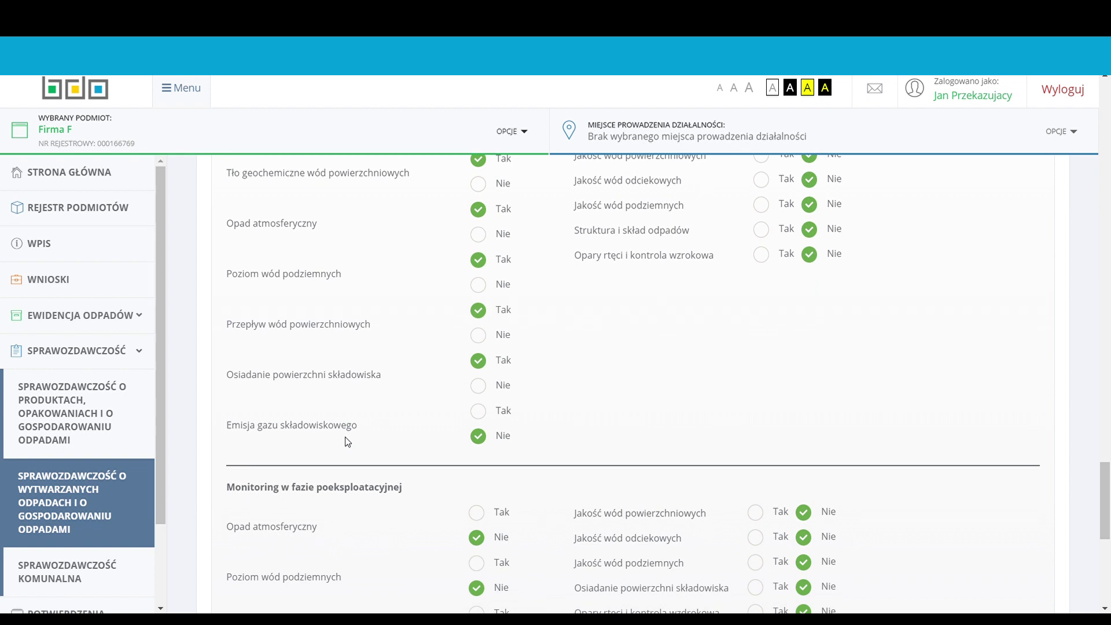
pyautogui.click(478, 411)
# - Set operational-phase Tło geochemiczne wód podziemnych, Jakość wód powierzchniowych, odciekowych and podziemnych, and Struktura i skład odpadów to Tak
pyautogui.scroll(1, 652, 431)
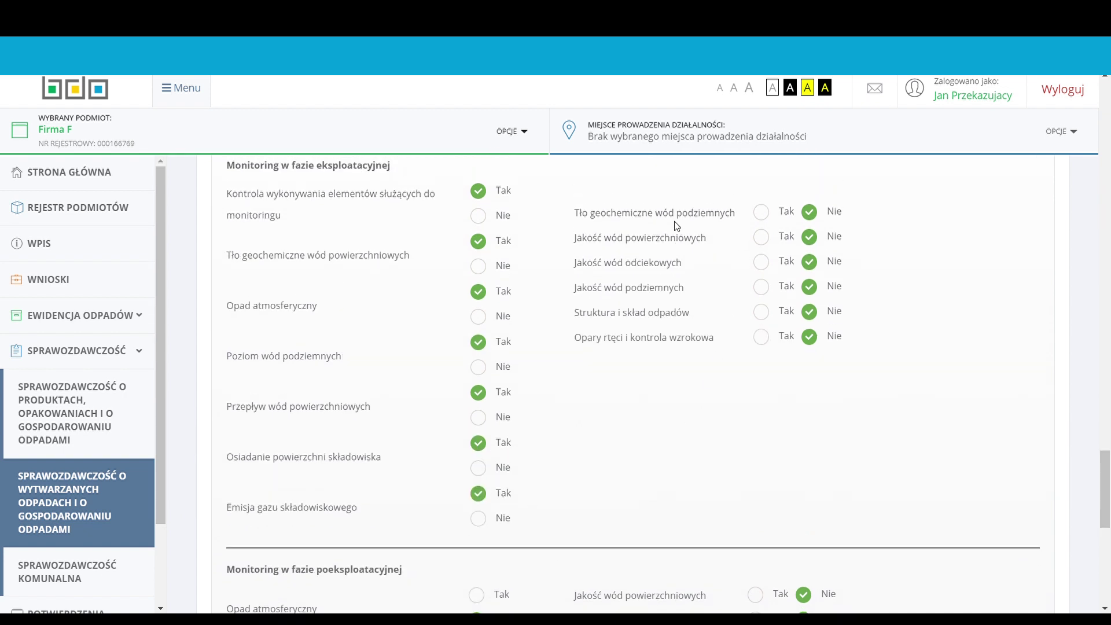
pyautogui.click(761, 212)
pyautogui.click(761, 237)
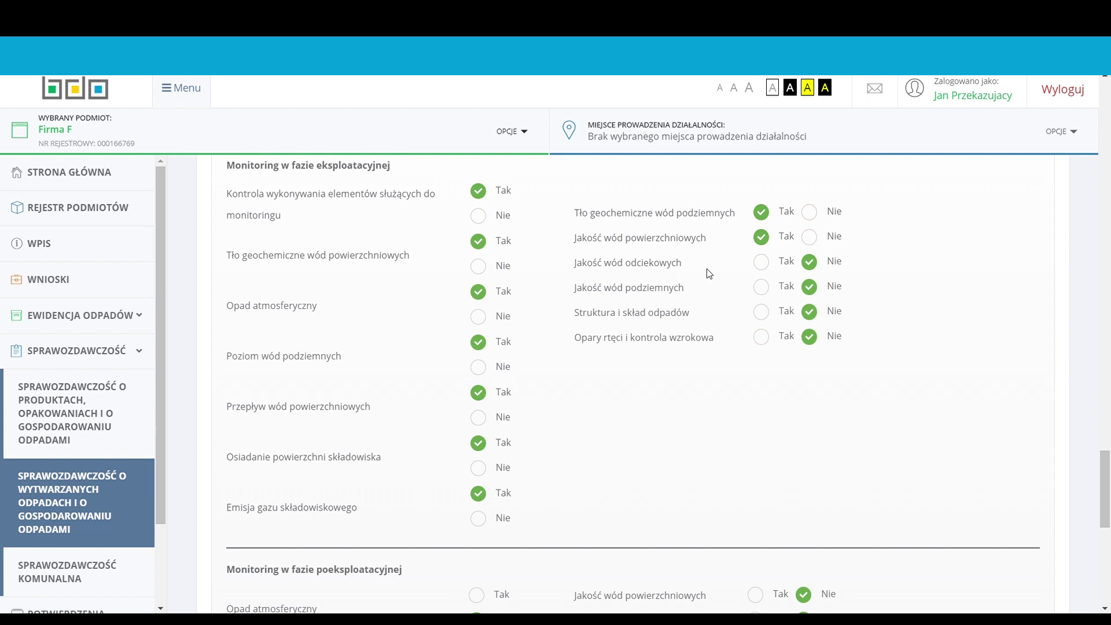
pyautogui.click(761, 262)
pyautogui.click(761, 287)
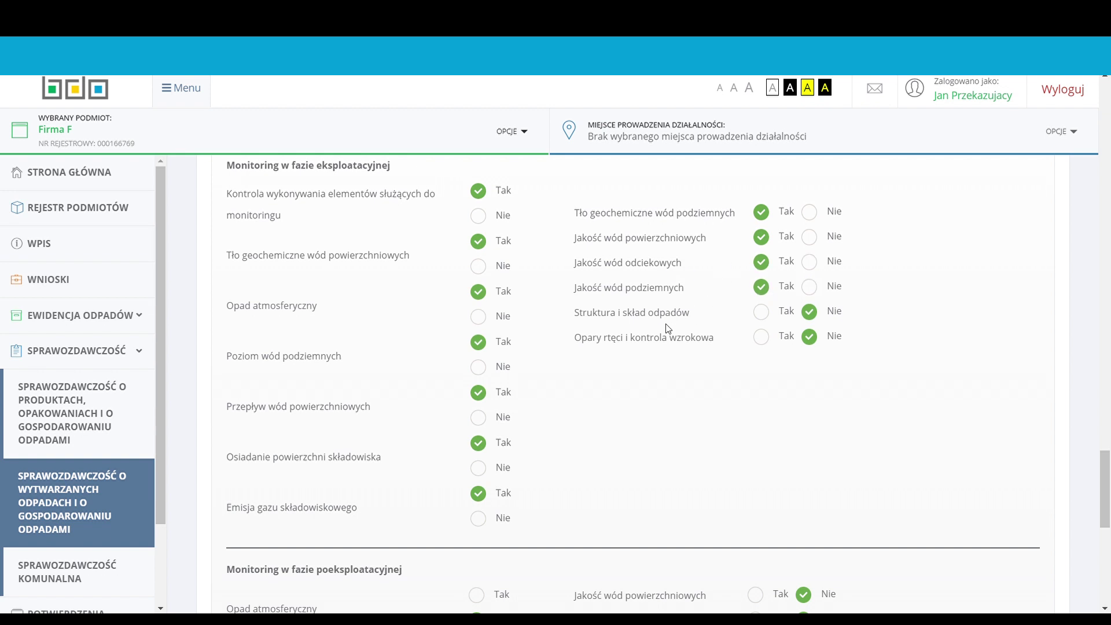
pyautogui.click(761, 312)
# - Leave all Monitoring w fazie poeksploatacyjnej items at Nie and save the cell's technical data
pyautogui.scroll(-2, 206, 539)
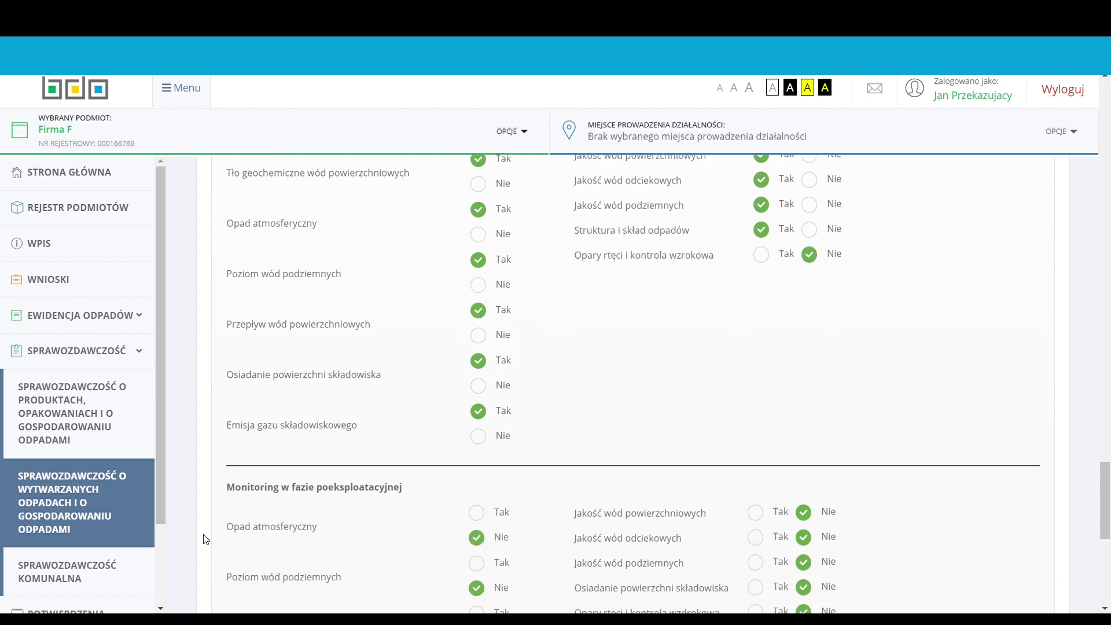
pyautogui.scroll(-4, 205, 539)
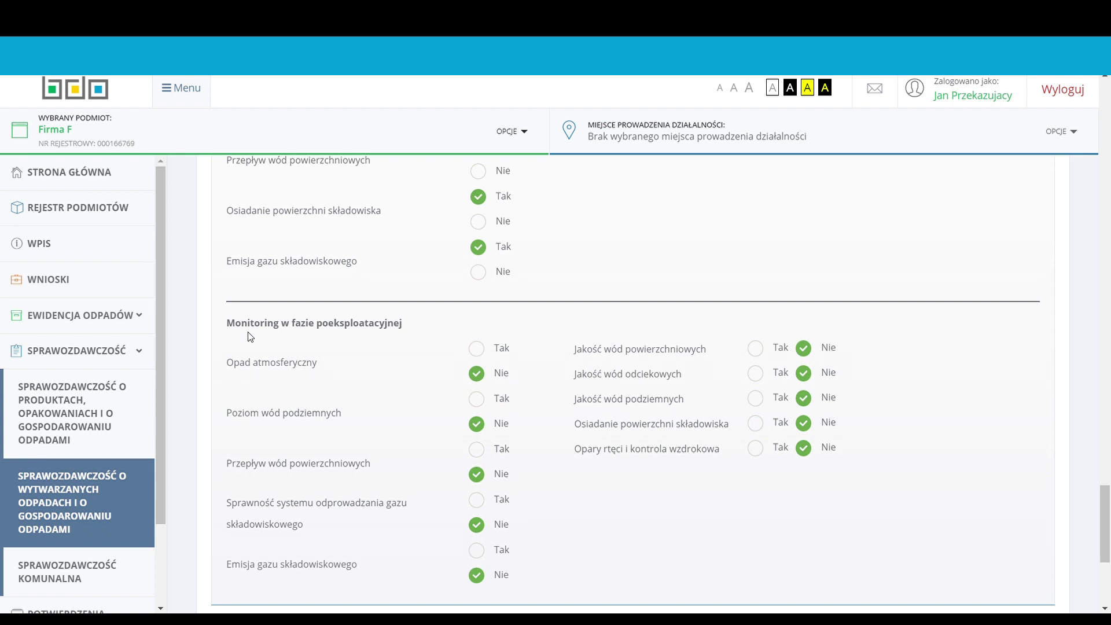
pyautogui.scroll(-4, 216, 338)
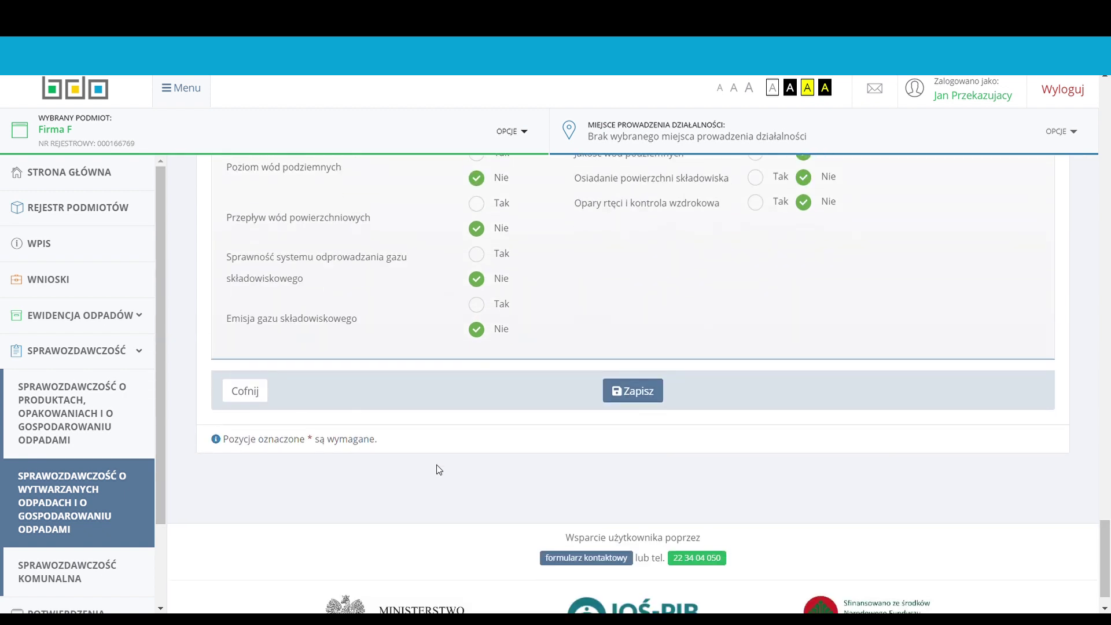
pyautogui.click(645, 395)
# - Open Dane o gospodarowaniu odpadami na kwaterze for the OINIO, OK, OIK cell
pyautogui.scroll(-7, 212, 414)
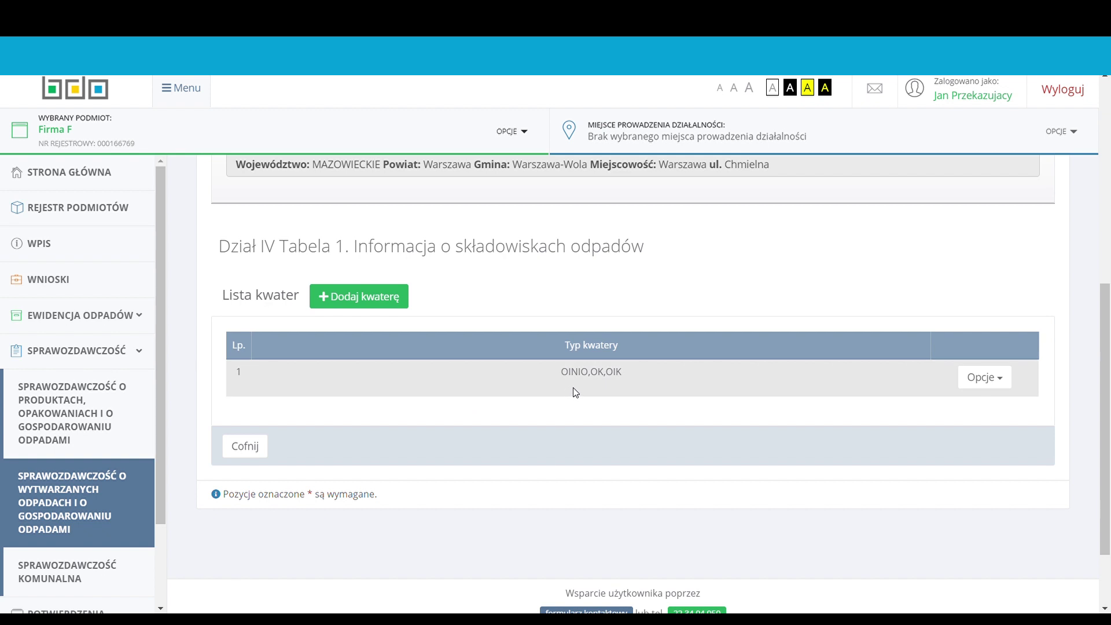
pyautogui.click(1001, 390)
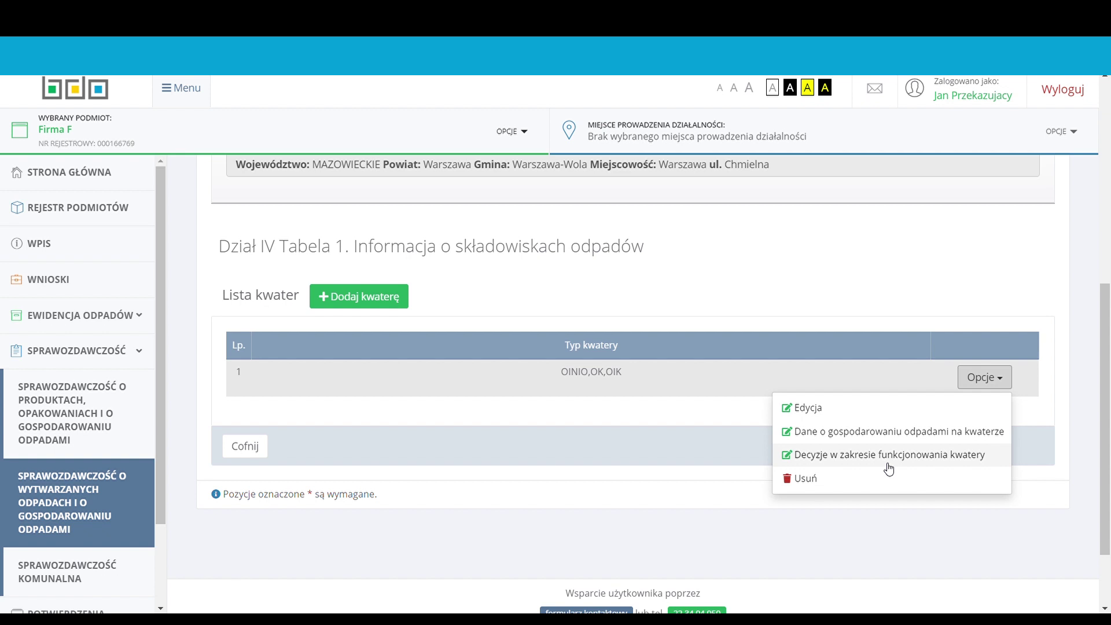
pyautogui.click(852, 444)
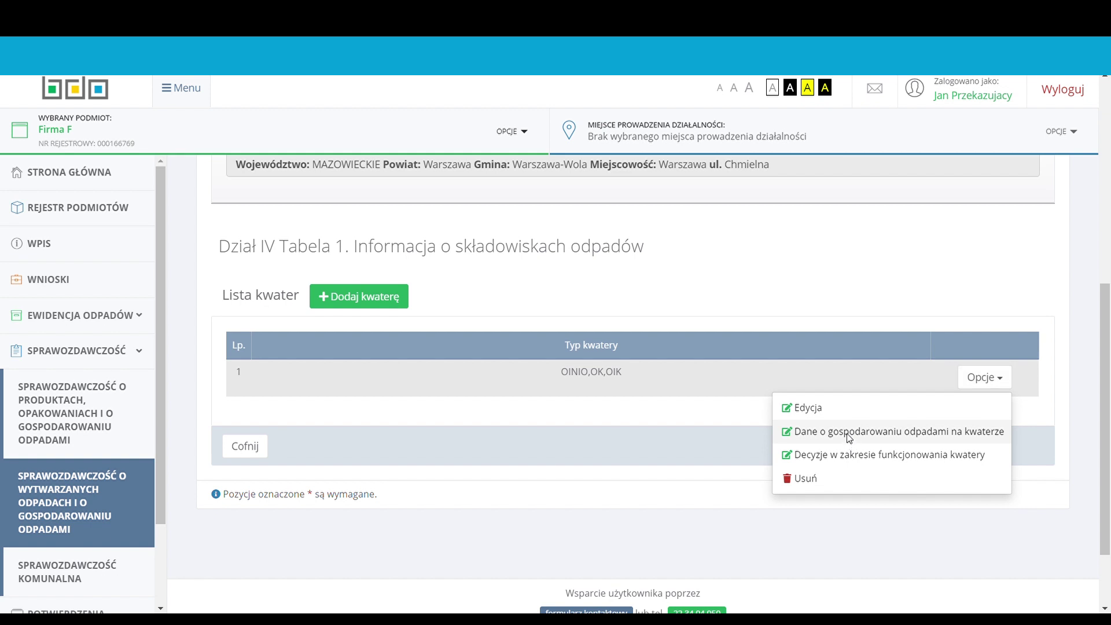
# - Mark Odpady poddane odzyskowi na kwaterze w roku kalendarzowym as Tak and open a new waste code entry for it
pyautogui.scroll(-9, 209, 430)
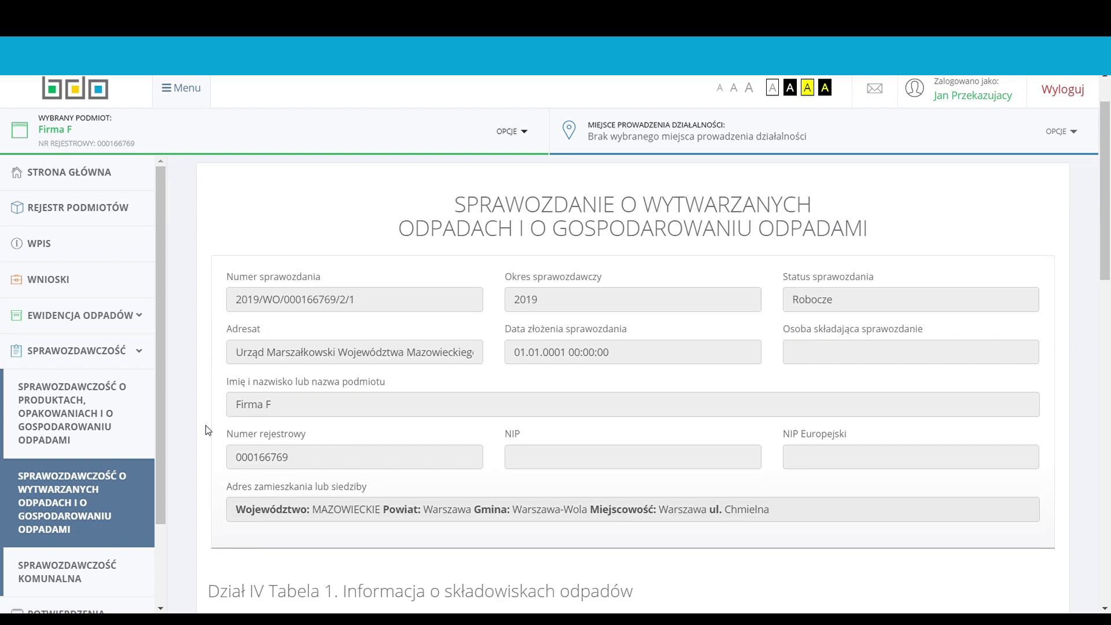
pyautogui.scroll(-1, 208, 429)
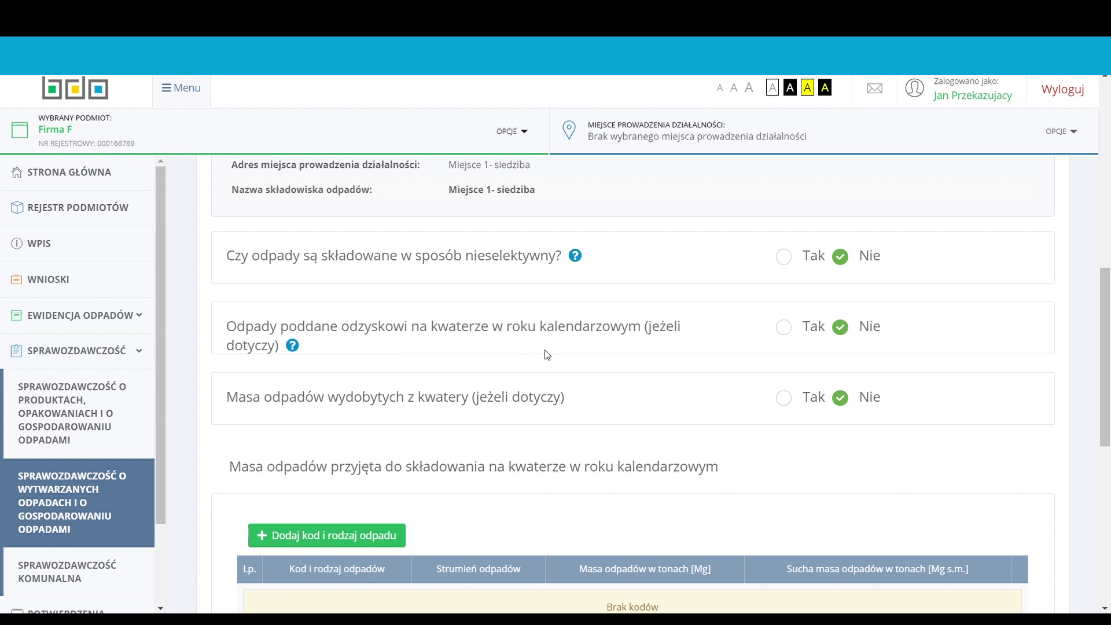
pyautogui.click(784, 328)
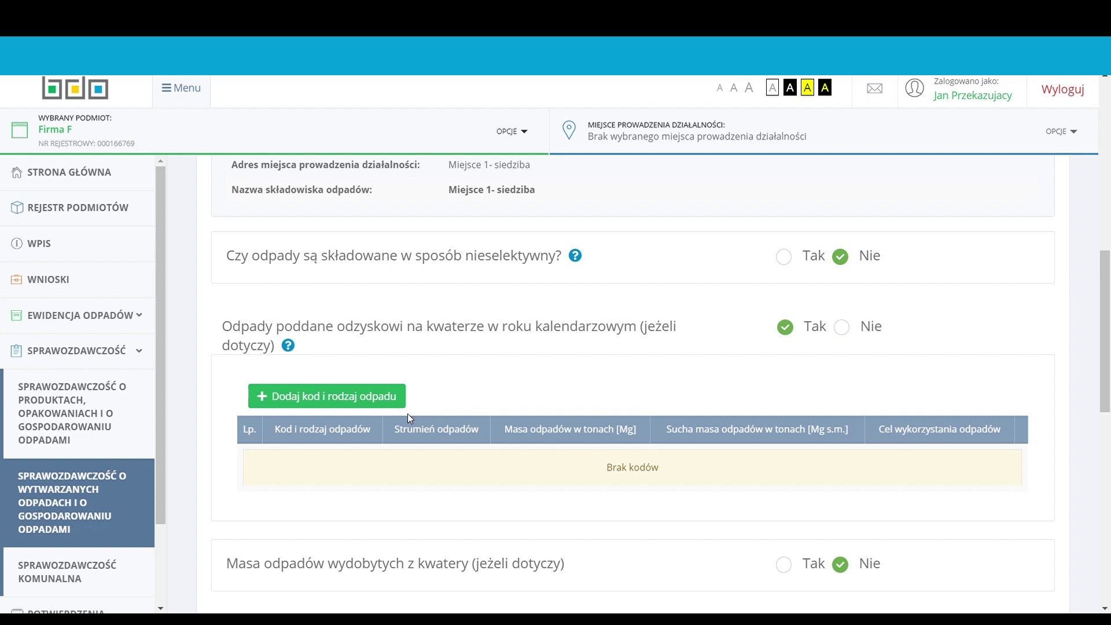
pyautogui.click(325, 409)
pyautogui.scroll(-1, 208, 391)
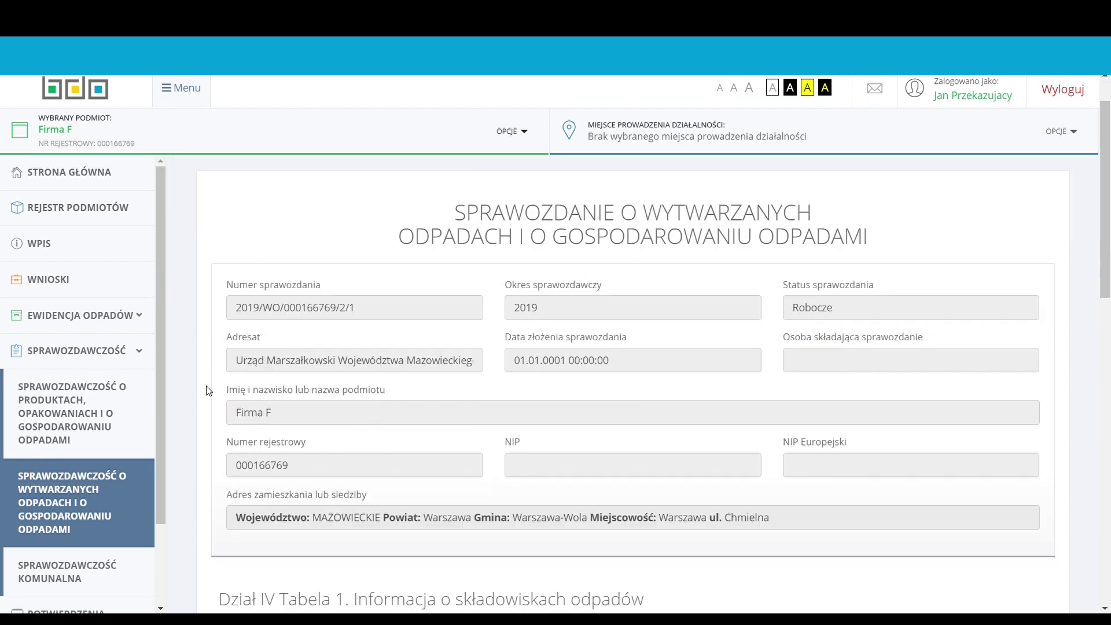
pyautogui.scroll(-7, 209, 390)
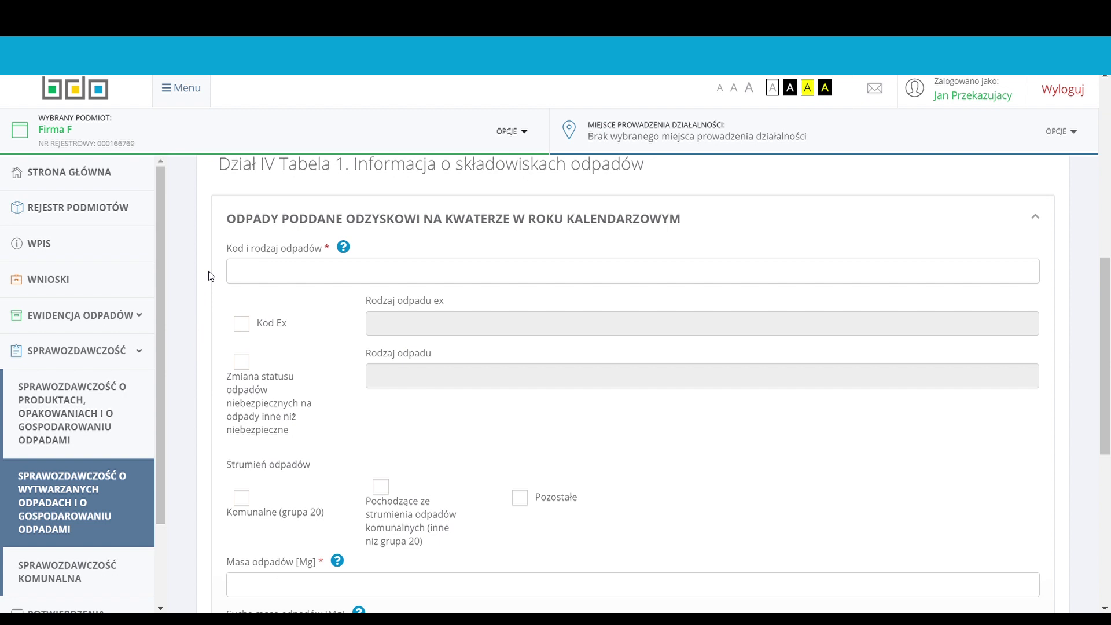
# - Select waste code 17 01 01 Odpady betonu oraz gruz betonowy z rozbiórek i remontów for the recovered-waste entry
pyautogui.click(245, 273)
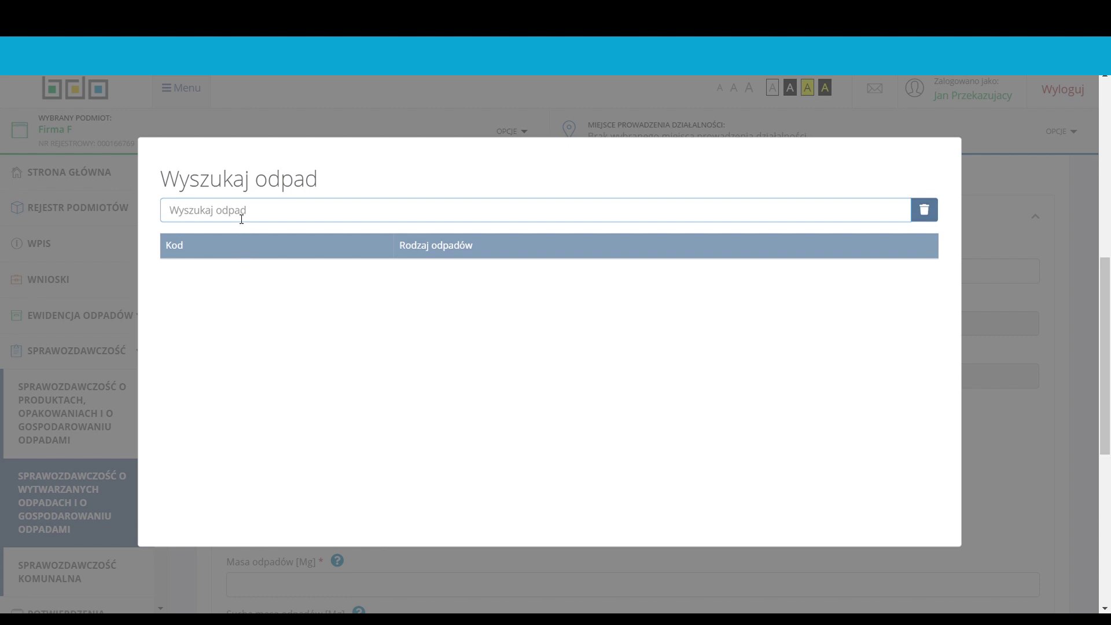
pyautogui.write('170101')
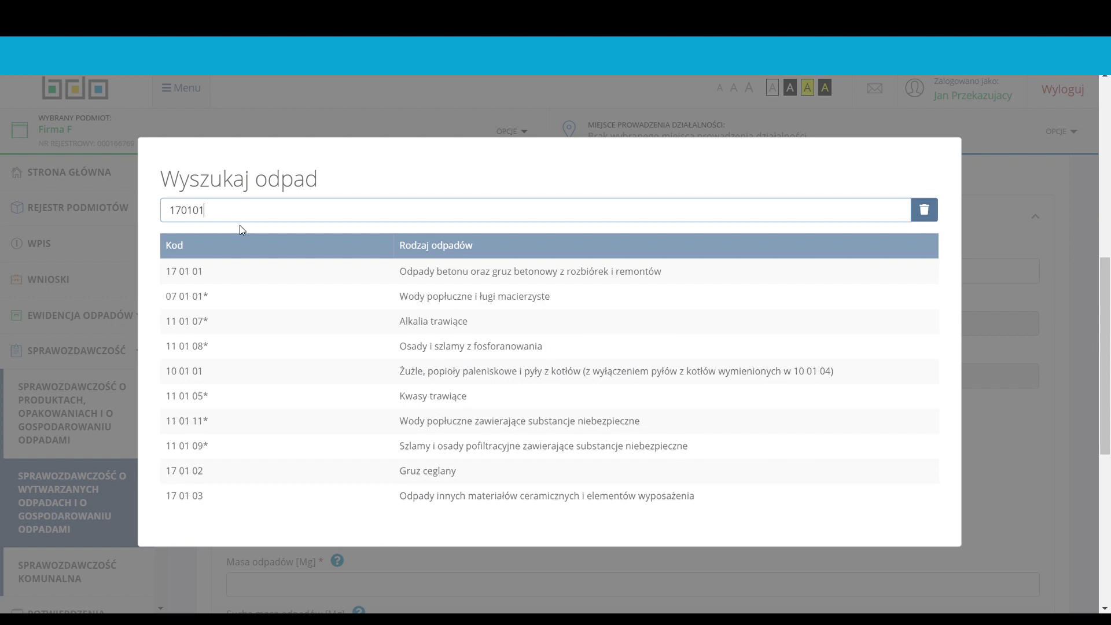
pyautogui.click(255, 268)
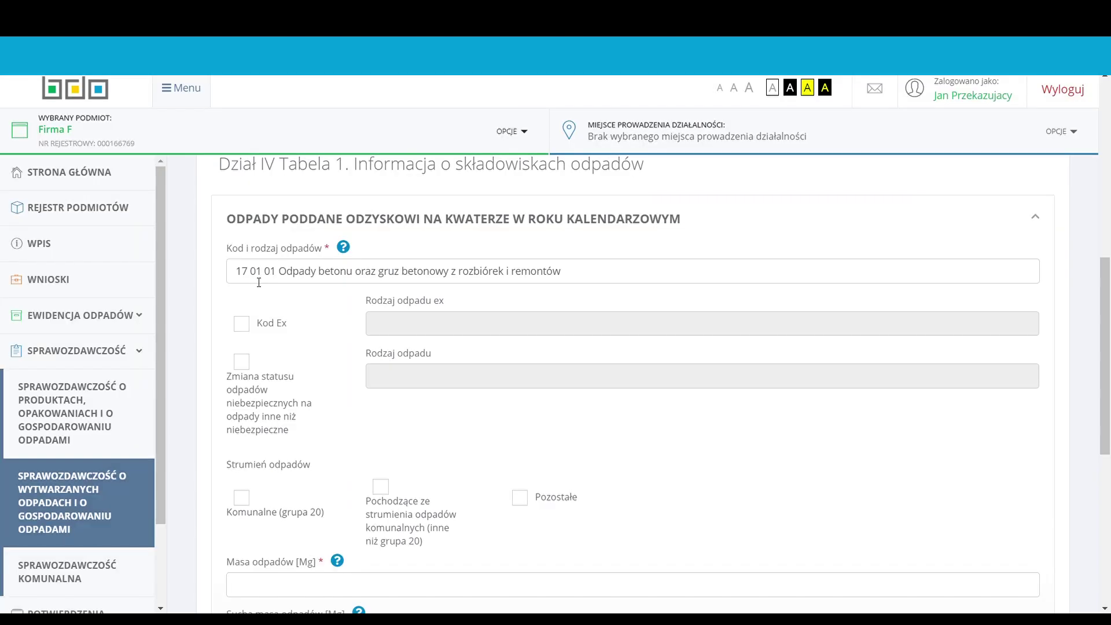
pyautogui.click(242, 325)
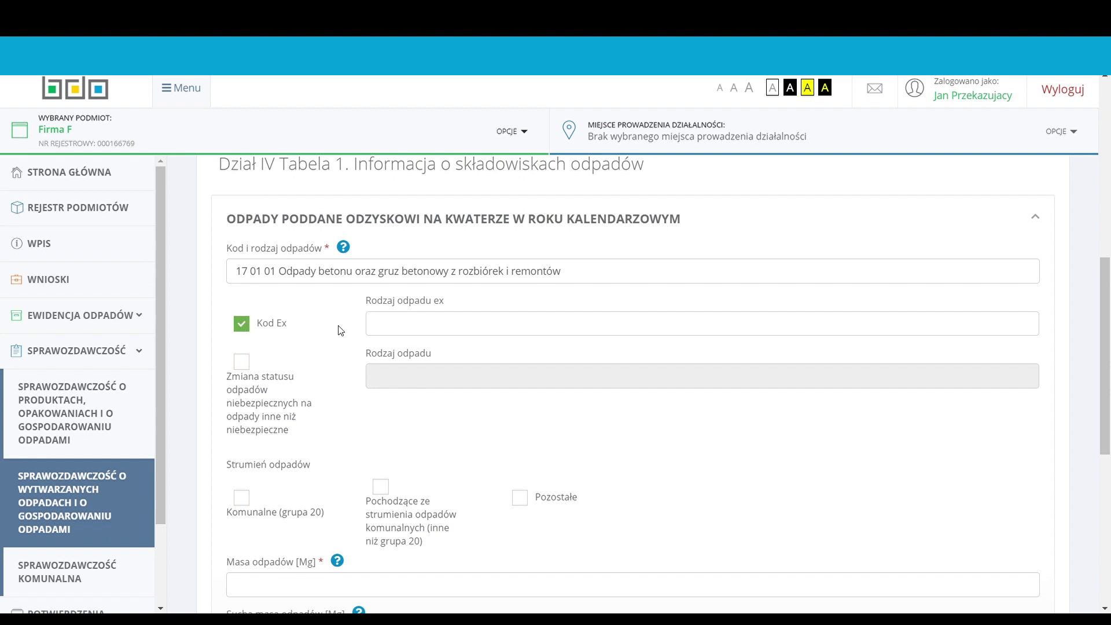
pyautogui.click(243, 327)
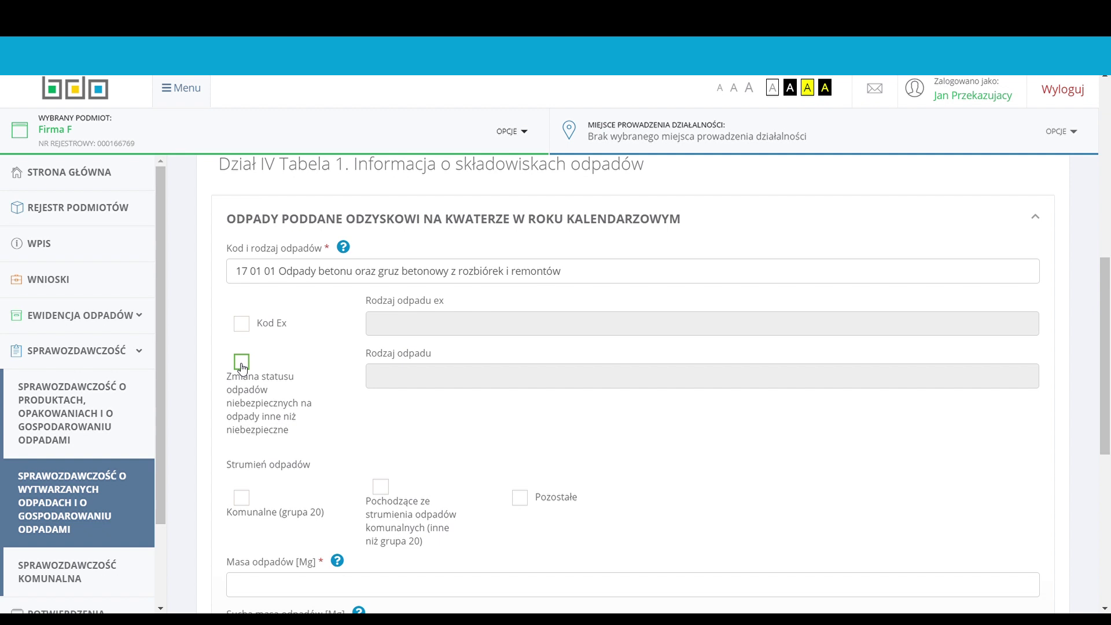
pyautogui.click(242, 363)
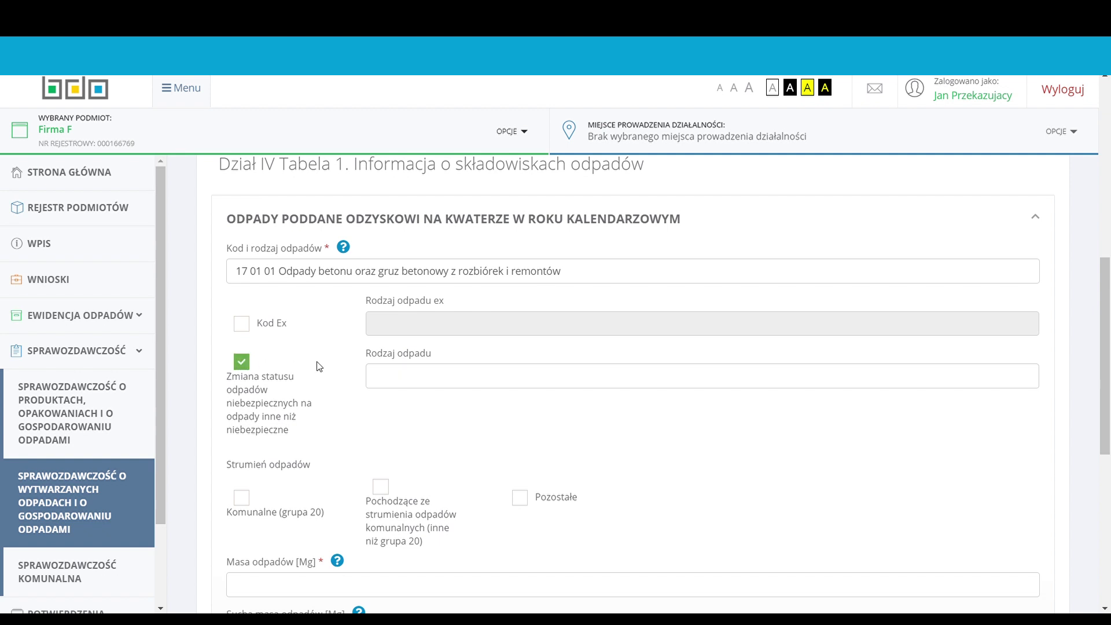
pyautogui.click(246, 365)
# - Mark the 17 01 01 waste stream as Pozostałe and set Masa odpadów to 4000 Mg
pyautogui.scroll(-4, 209, 361)
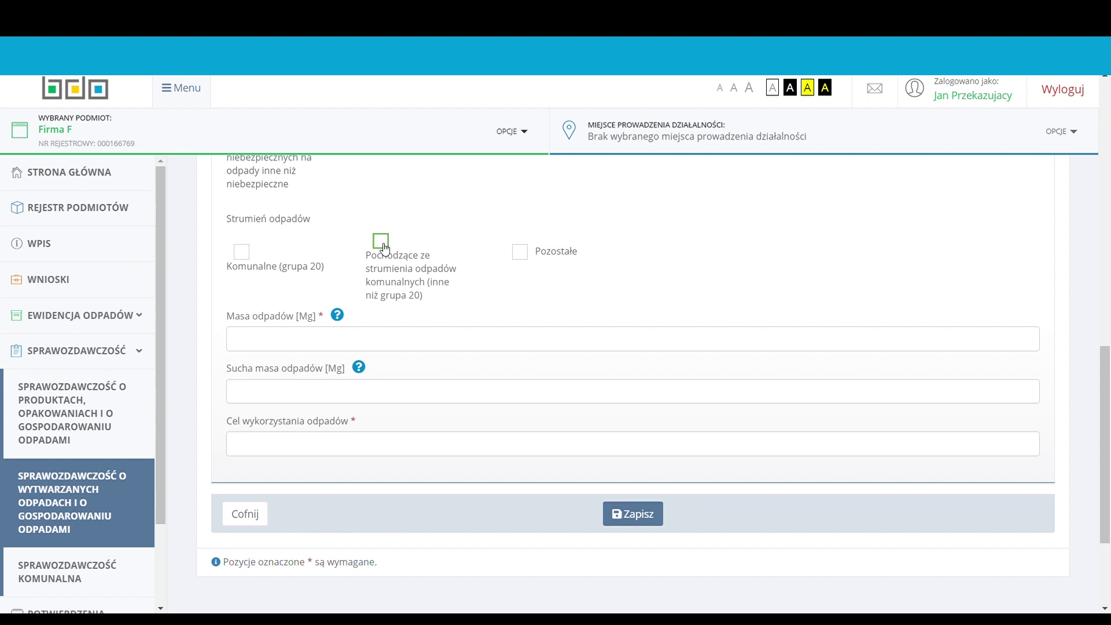
pyautogui.click(521, 254)
pyautogui.click(239, 339)
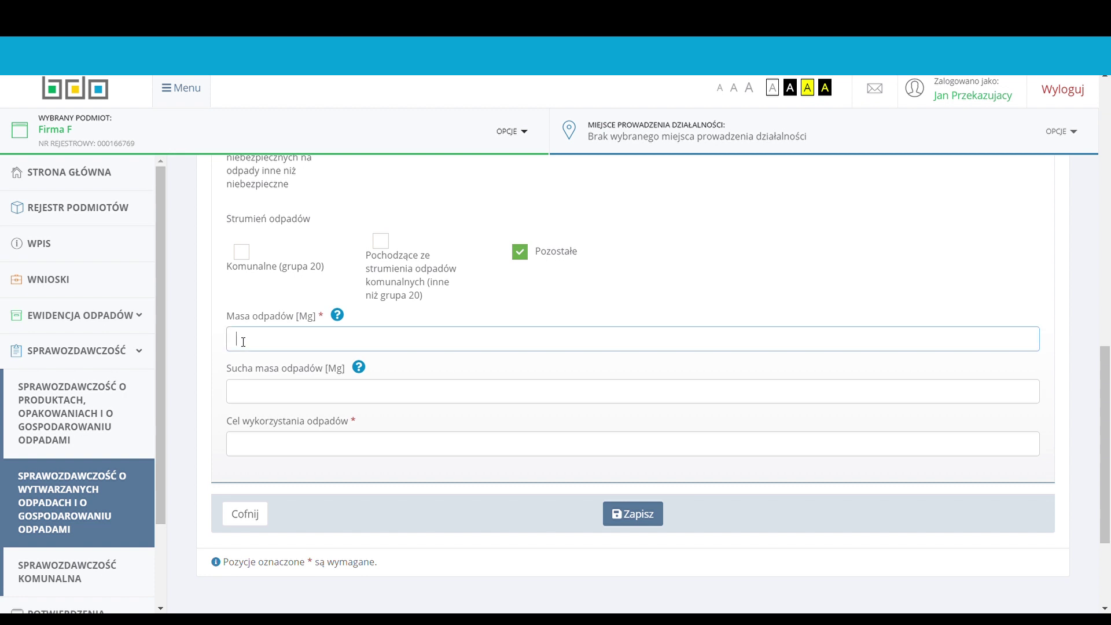
pyautogui.write('4000')
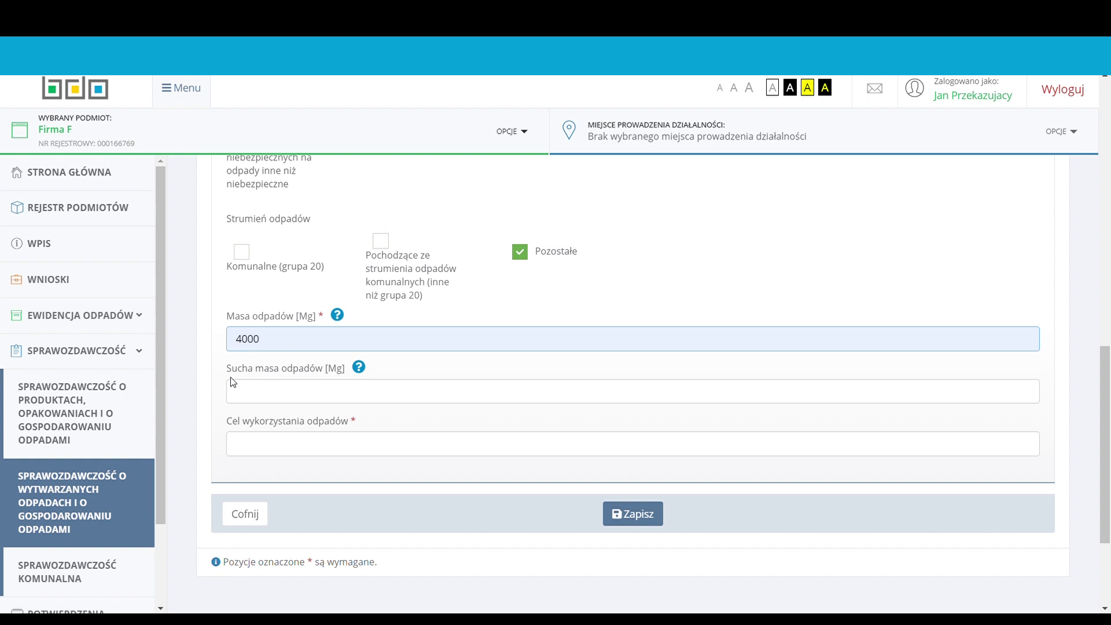
# - Enter "wykonanie warstwy izolacyjnej, budowa tymczasowych dróg dojazdowych, budowa skarp, w tym obwałowań, kształtowanie korony składowiska" as Cel wykorzystania odpadów and save the entry
pyautogui.click(238, 445)
pyautogui.write('wykonanie warstwy izolacyjnej, budowa tymczasowych dróg dojazdowych, budowa skarp, w tym obwałowań, kształtowanie korony składowiska')
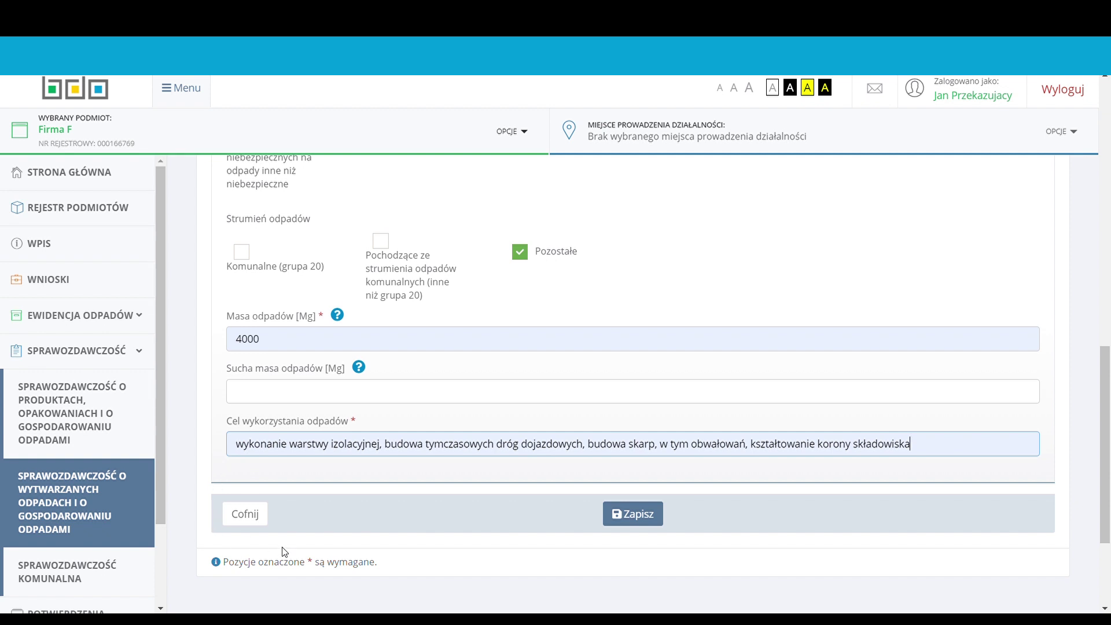
pyautogui.click(636, 515)
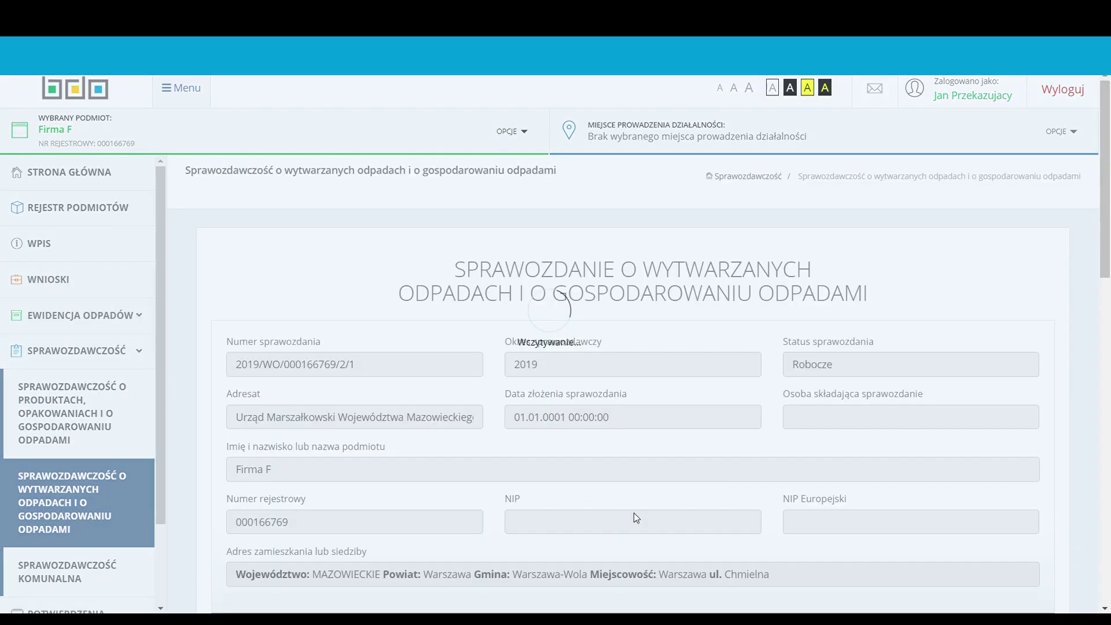
# - Keep Masa odpadów wydobytych z kwatery at Nie and open a new waste code entry under Masa odpadów przyjęta do składowania
pyautogui.scroll(-12, 687, 354)
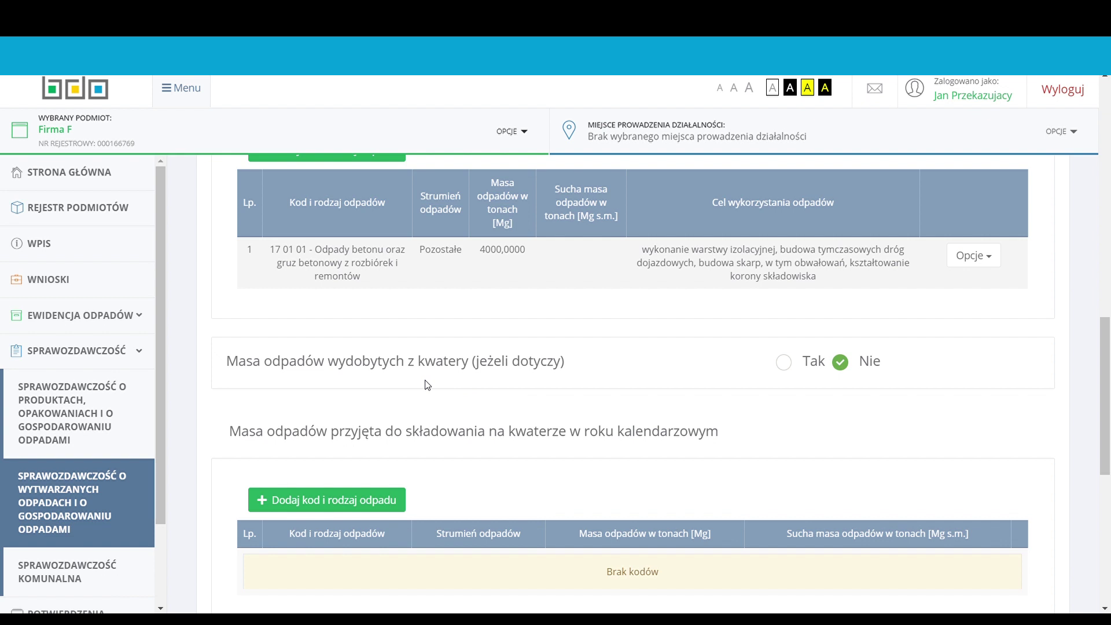
pyautogui.click(785, 364)
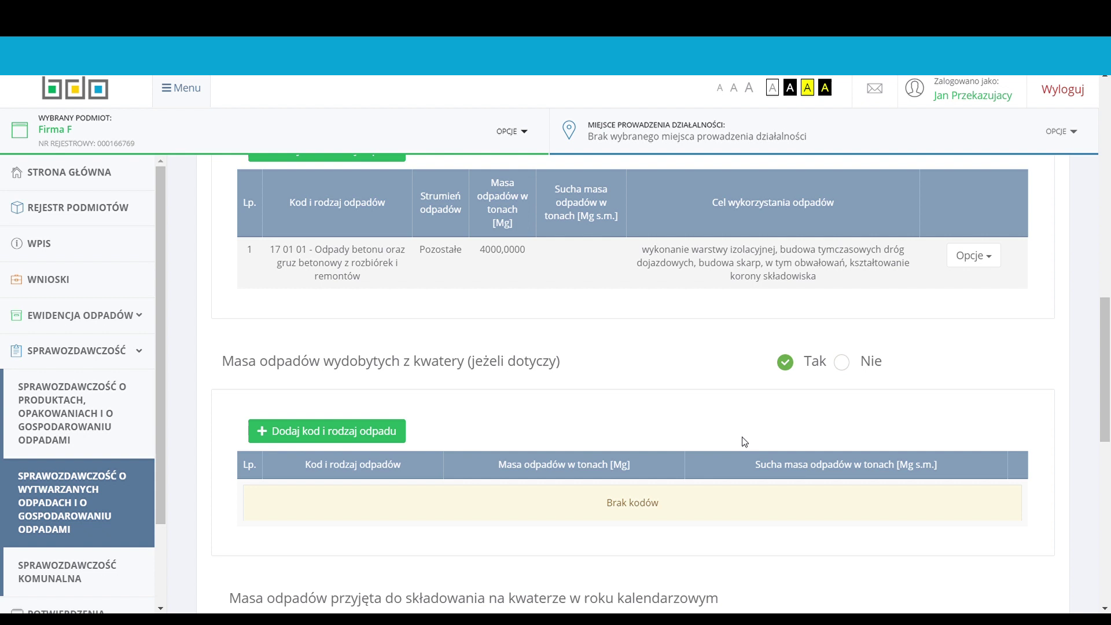
pyautogui.click(849, 365)
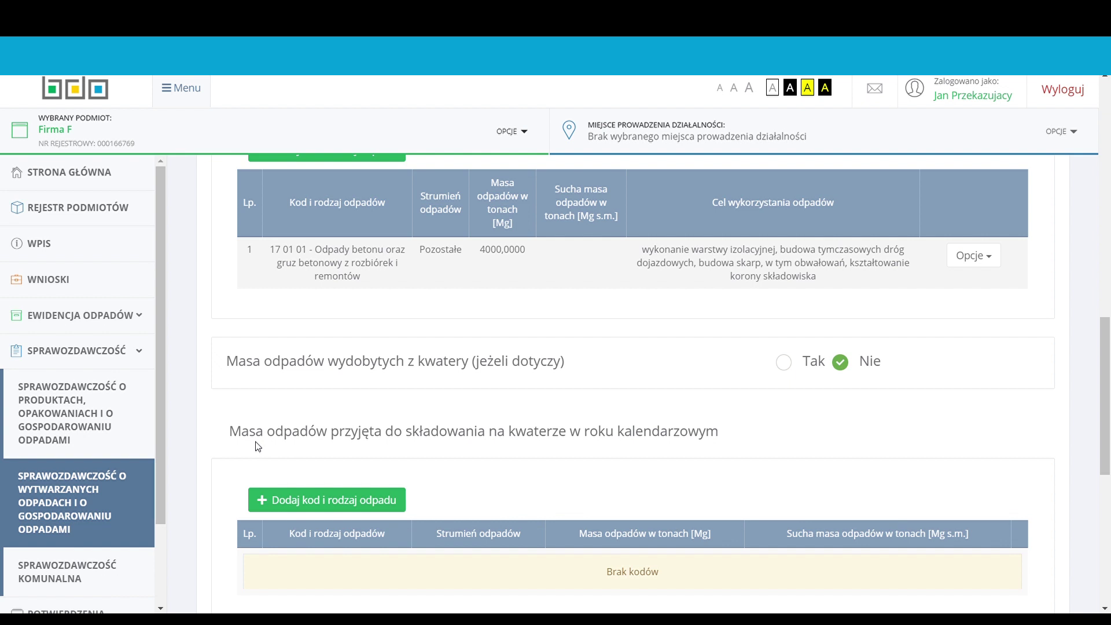
pyautogui.click(329, 501)
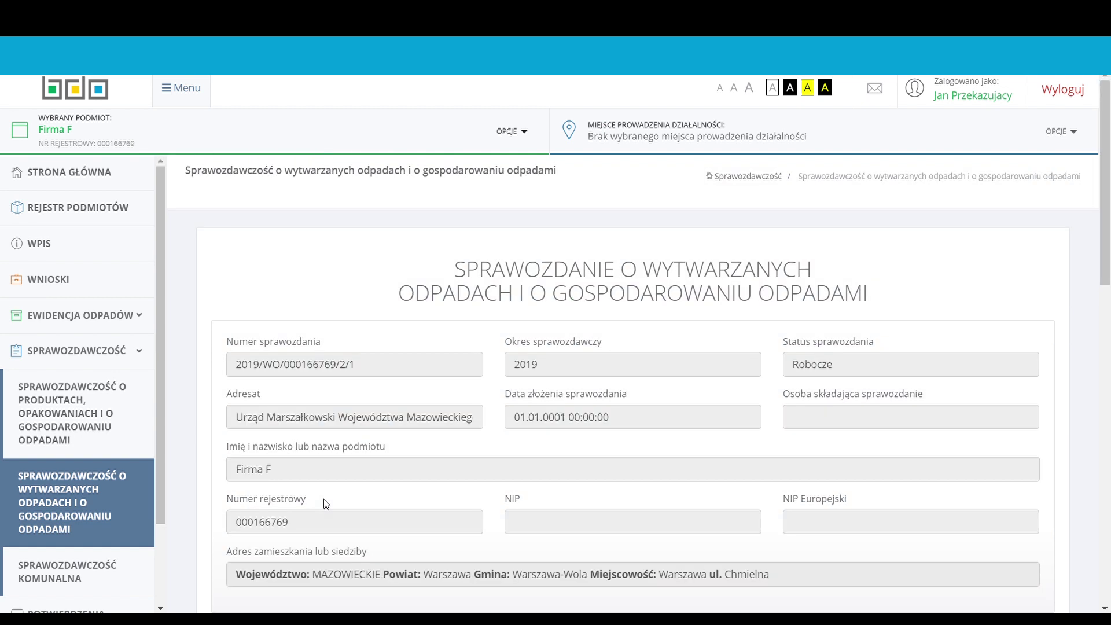
# - Select waste code 19 12 12 Inne odpady z mechanicznej obróbki odpadów for the accepted-for-landfilling entry
pyautogui.scroll(-3, 195, 437)
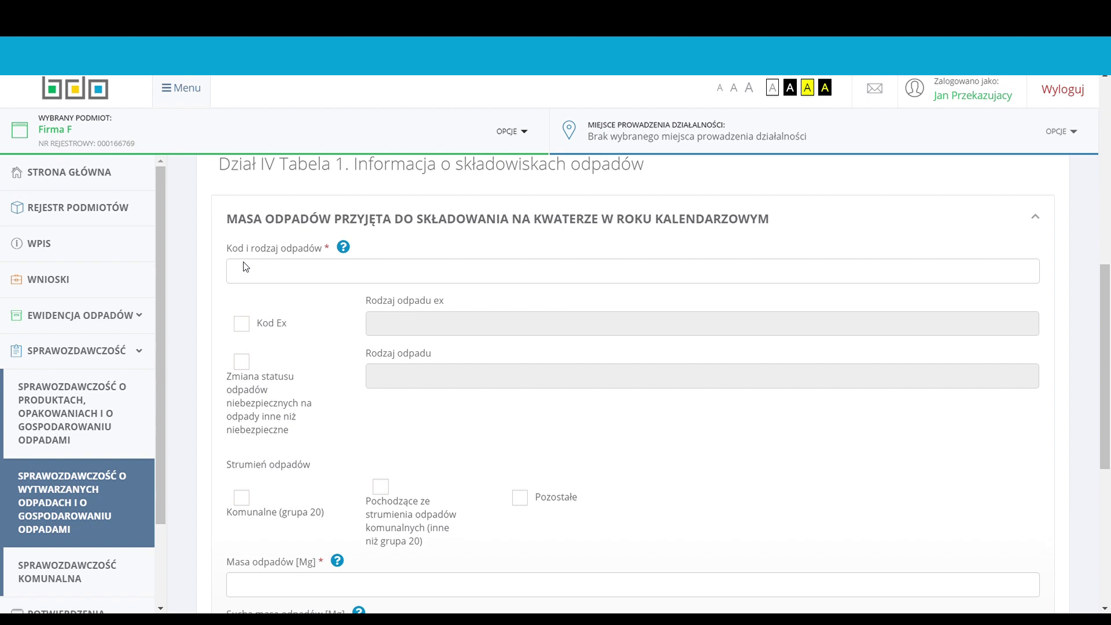
pyautogui.click(247, 280)
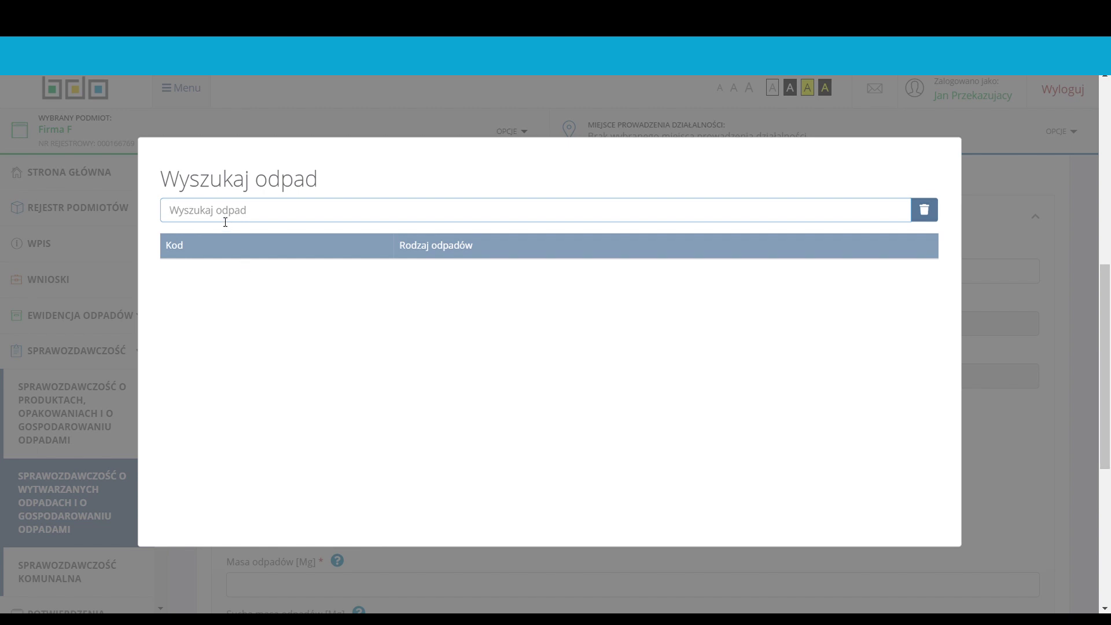
pyautogui.write('191212')
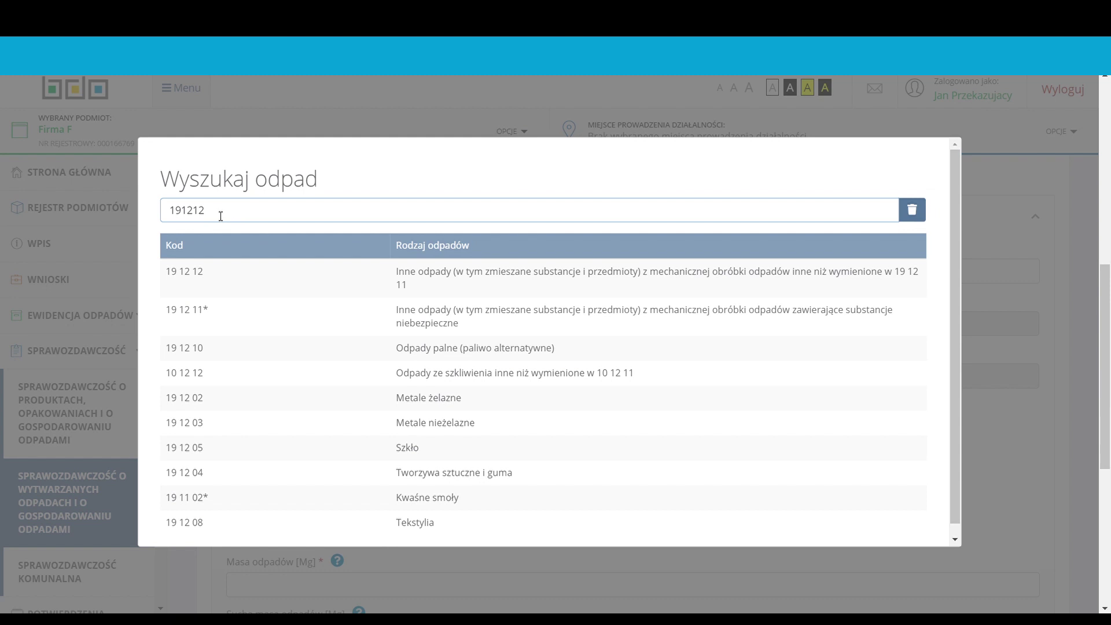
pyautogui.click(245, 277)
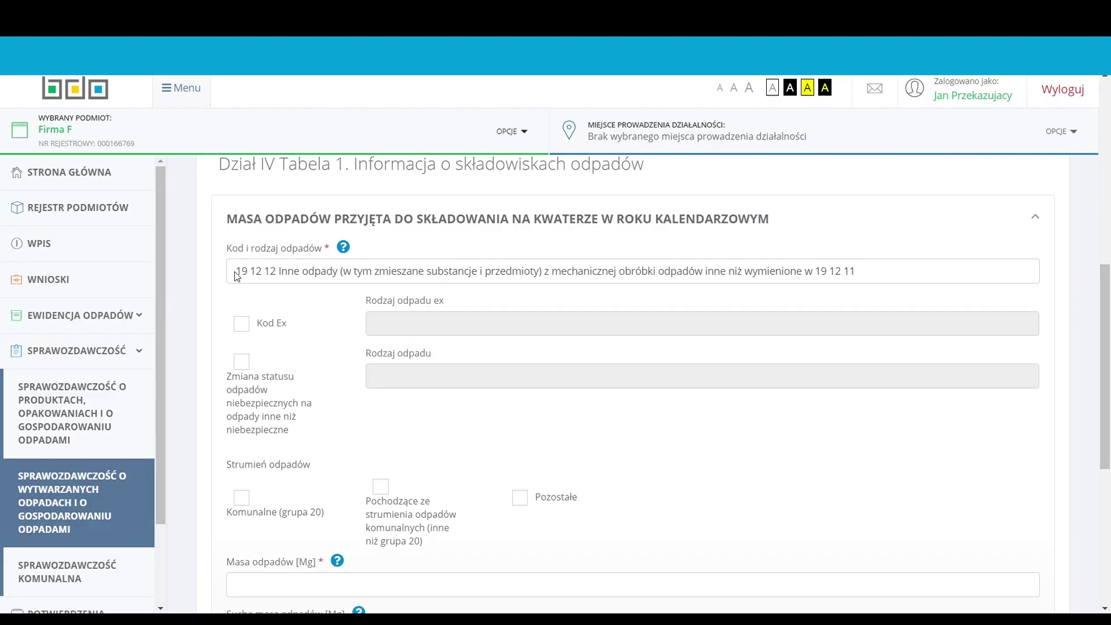
pyautogui.click(242, 327)
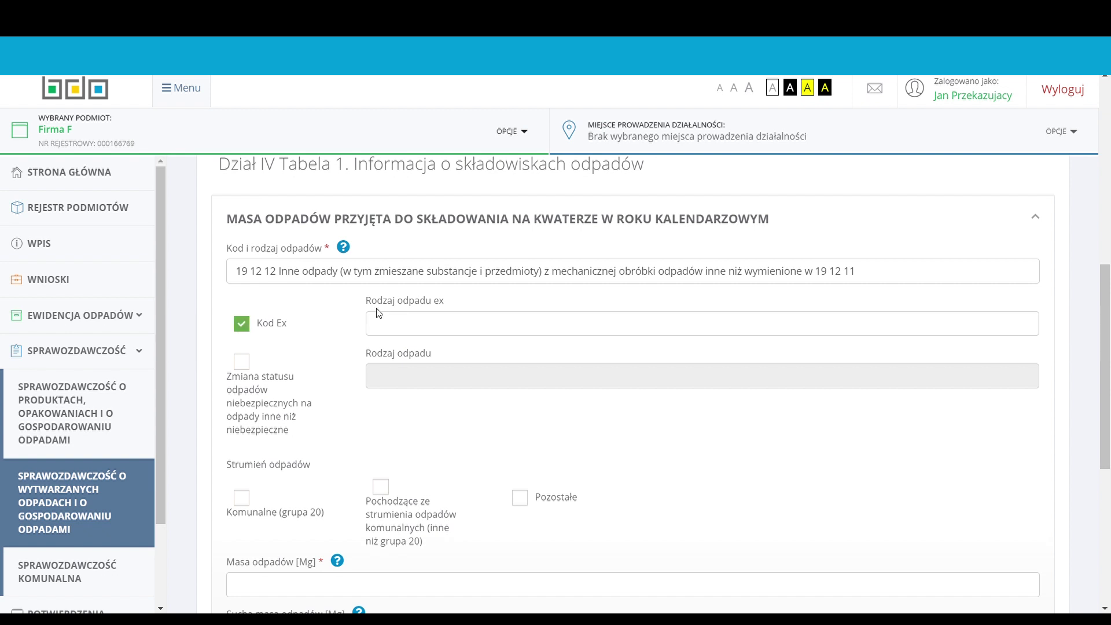
pyautogui.click(242, 326)
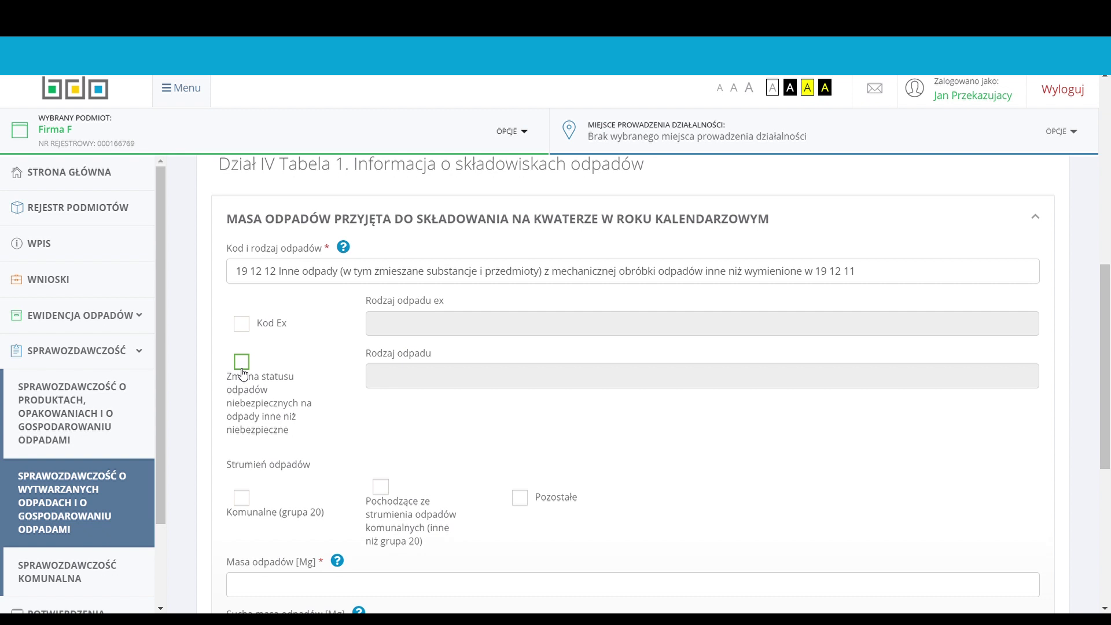
pyautogui.click(242, 368)
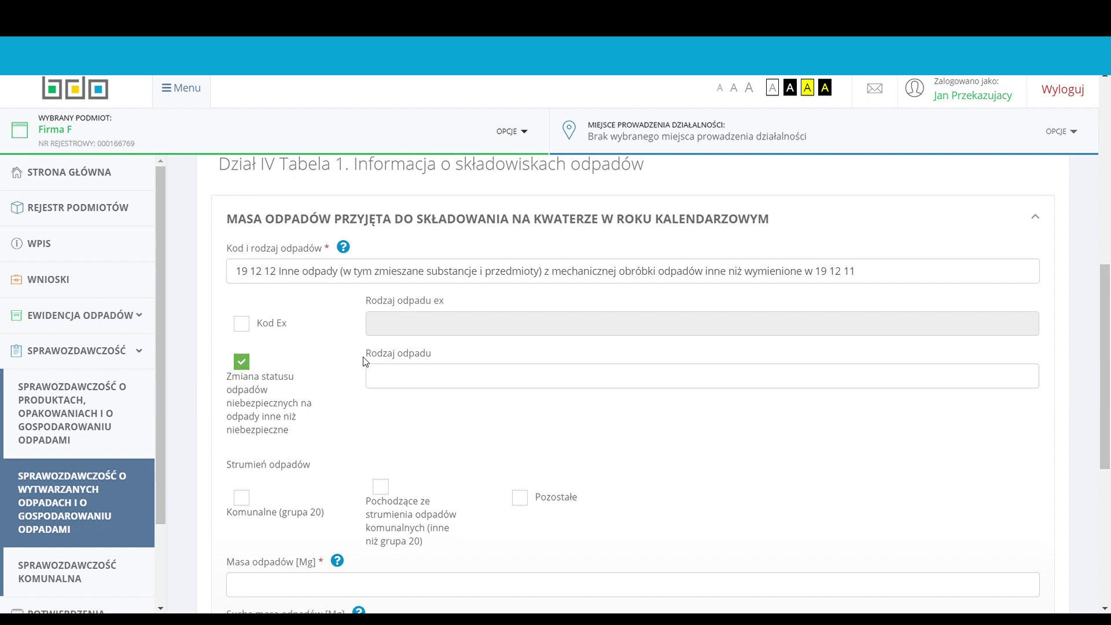
pyautogui.click(232, 370)
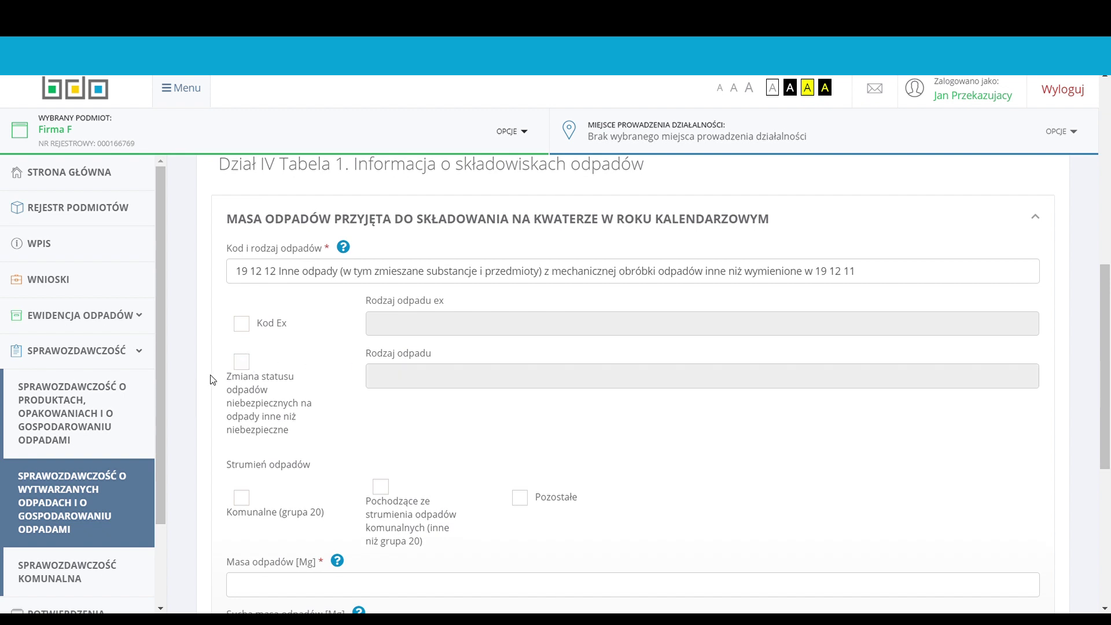
# - Mark the 19 12 12 waste stream as Pozostałe, set Masa odpadów to 1500 Mg, and save the entry
pyautogui.scroll(-4, 211, 376)
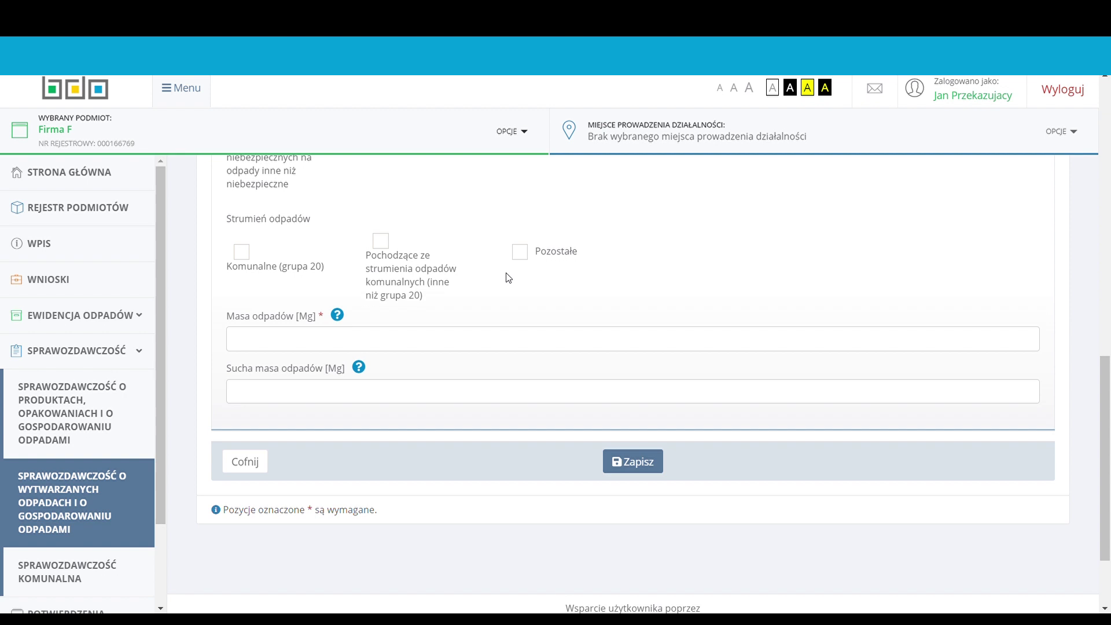
pyautogui.click(520, 253)
pyautogui.click(240, 340)
pyautogui.write('1500')
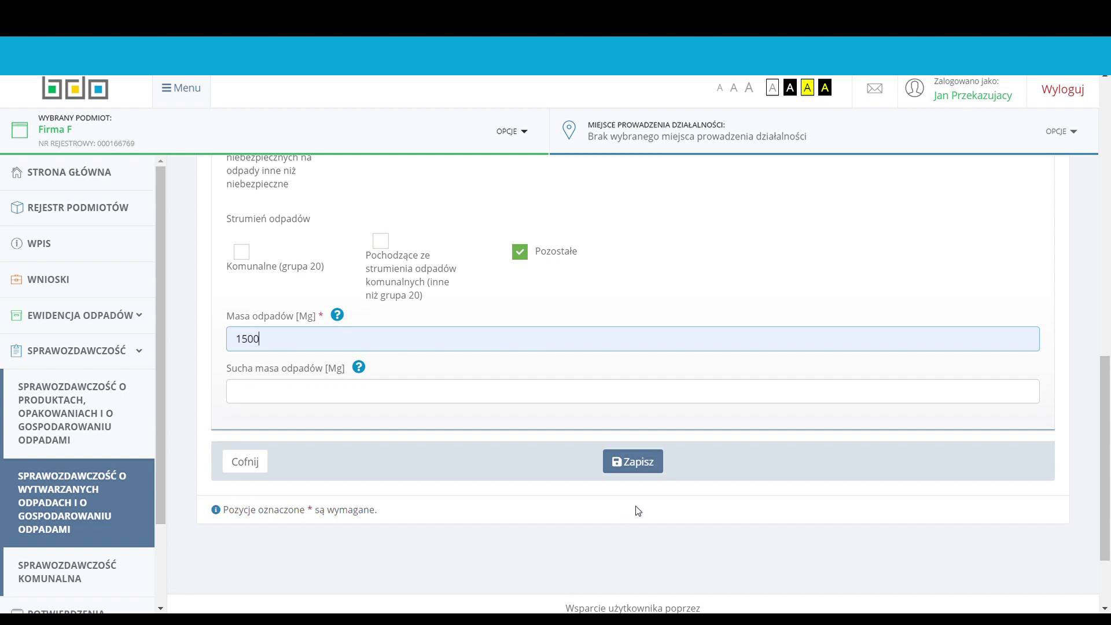
pyautogui.click(643, 467)
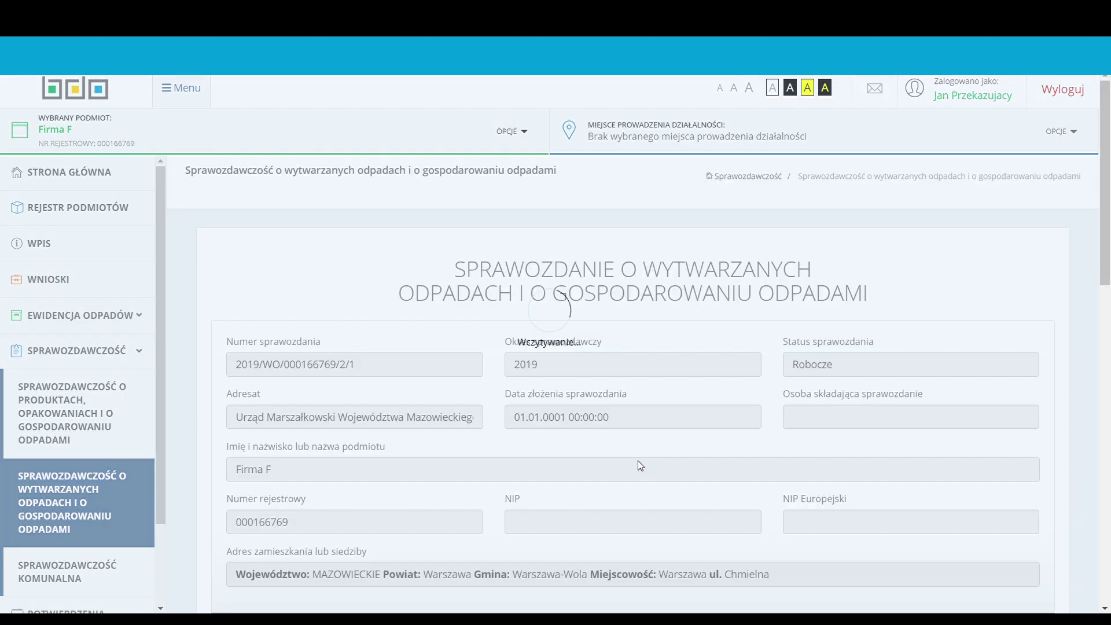
# - Set Masa odpadów dotychczas wydobytych od początku funkcjonowania kwatery to 30000 Mg
pyautogui.scroll(-7, 224, 451)
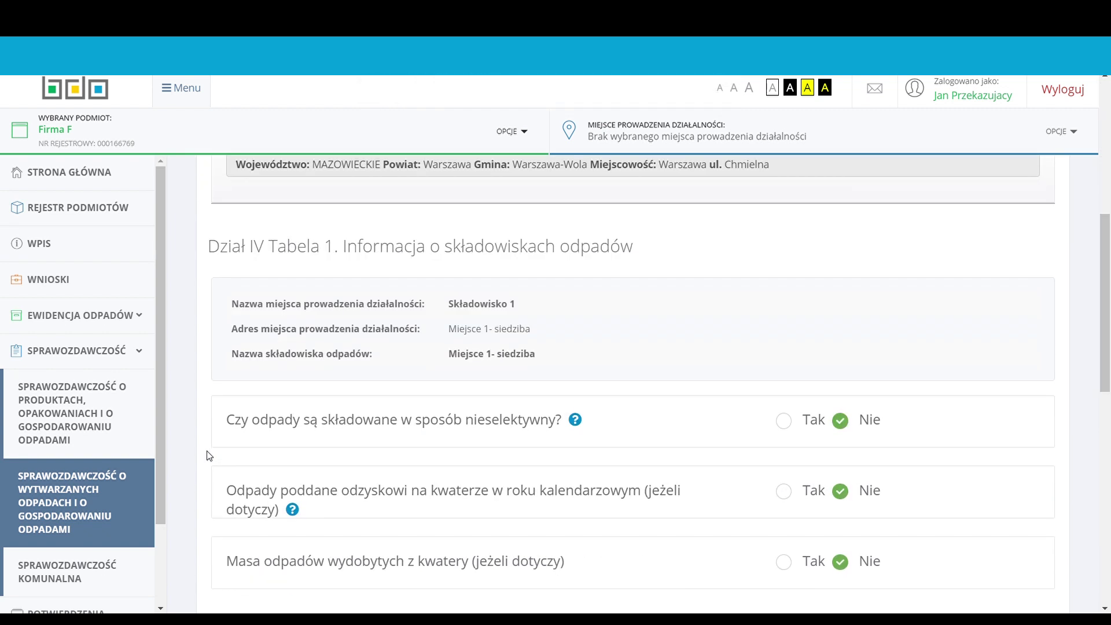
pyautogui.scroll(-6, 210, 455)
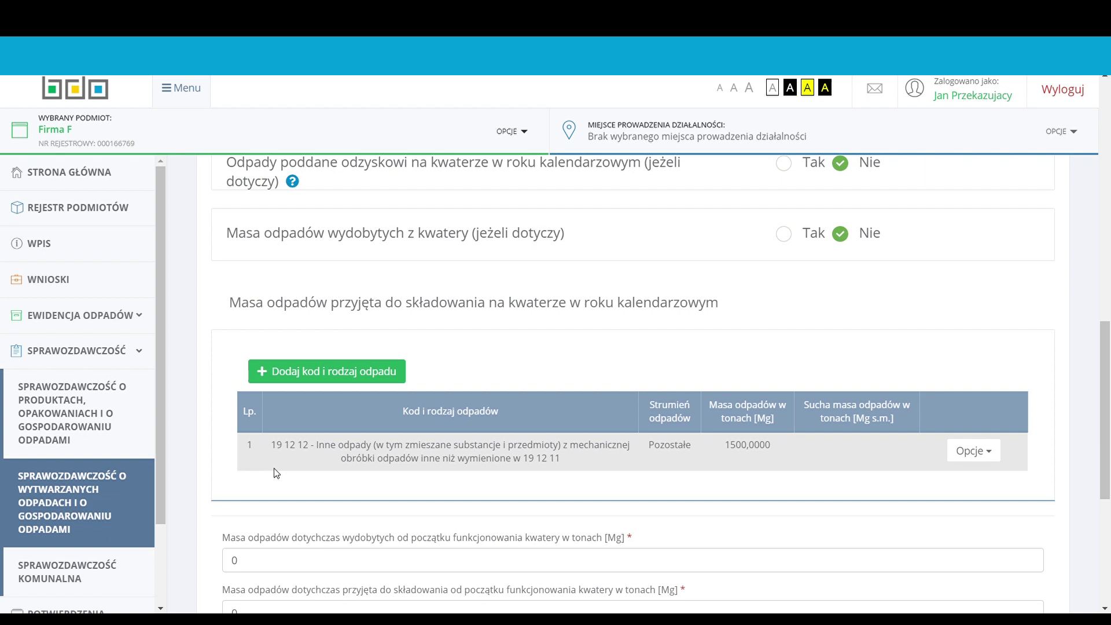
pyautogui.scroll(-3, 196, 460)
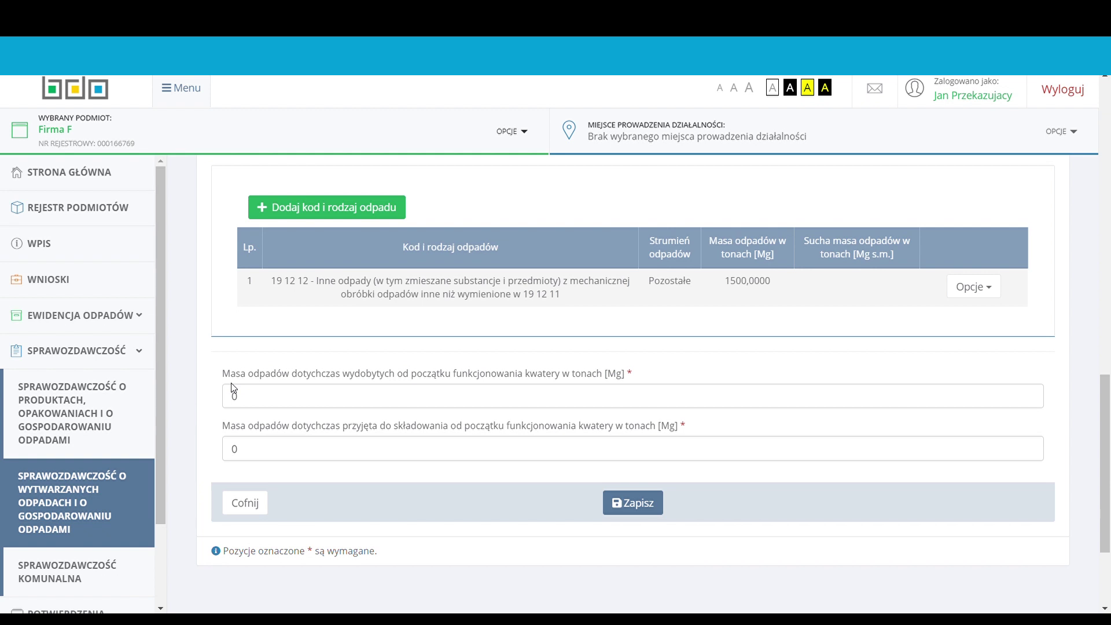
pyautogui.click(248, 405)
pyautogui.press('BackSpace')
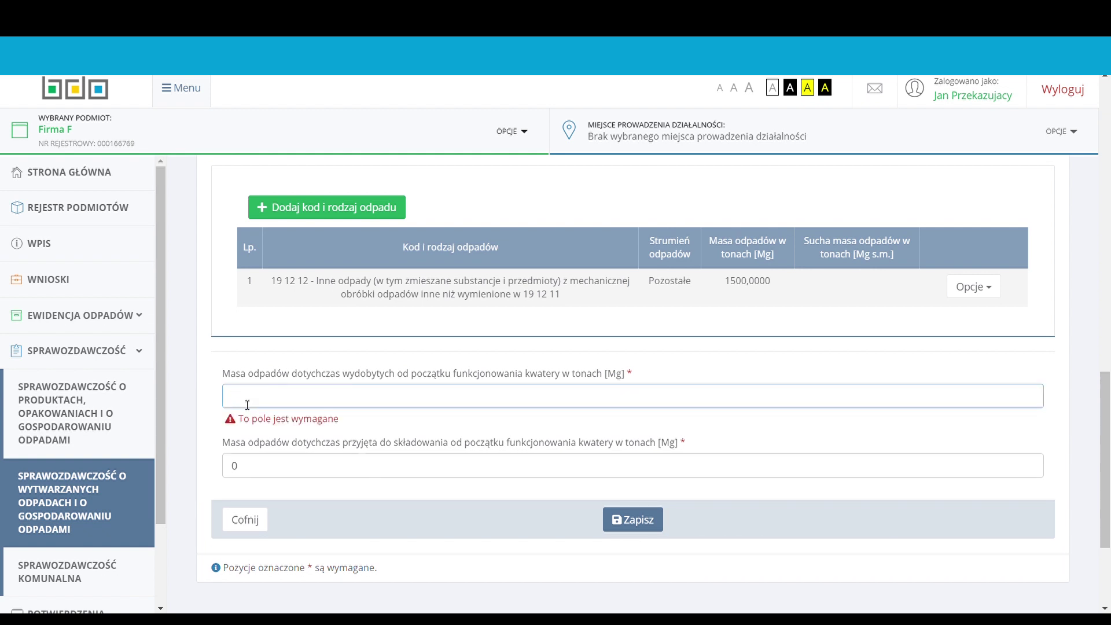
pyautogui.write('30')
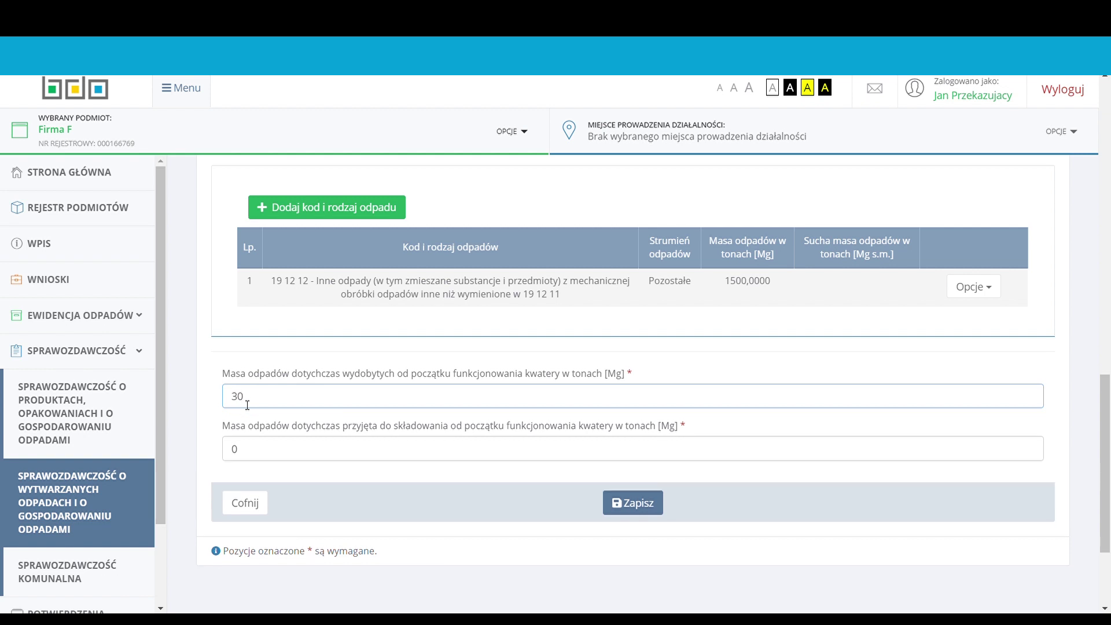
pyautogui.write('000')
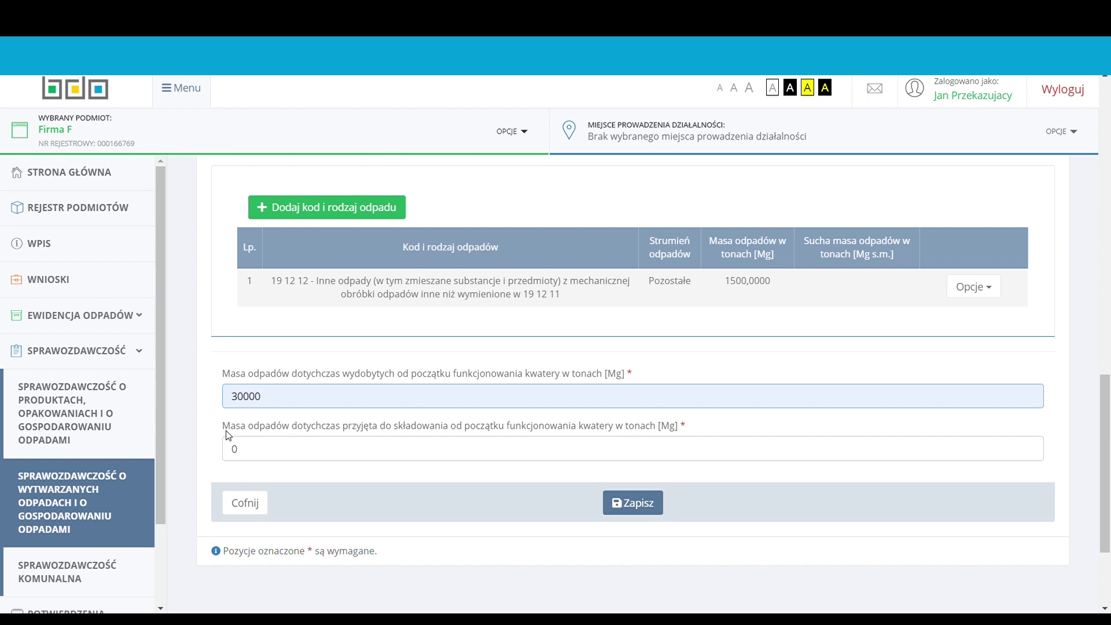
# - Set Masa odpadów dotychczas przyjęta do składowania od początku funkcjonowania kwatery to 100000 Mg and save the cell's waste management data
pyautogui.click(249, 453)
pyautogui.press('BackSpace')
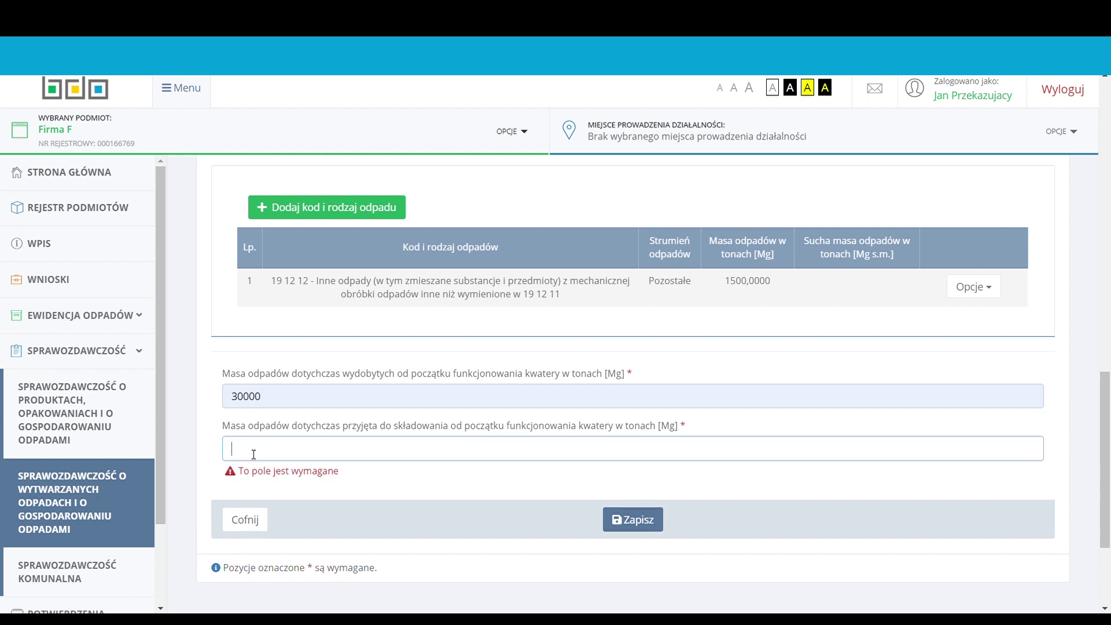
pyautogui.write('100000')
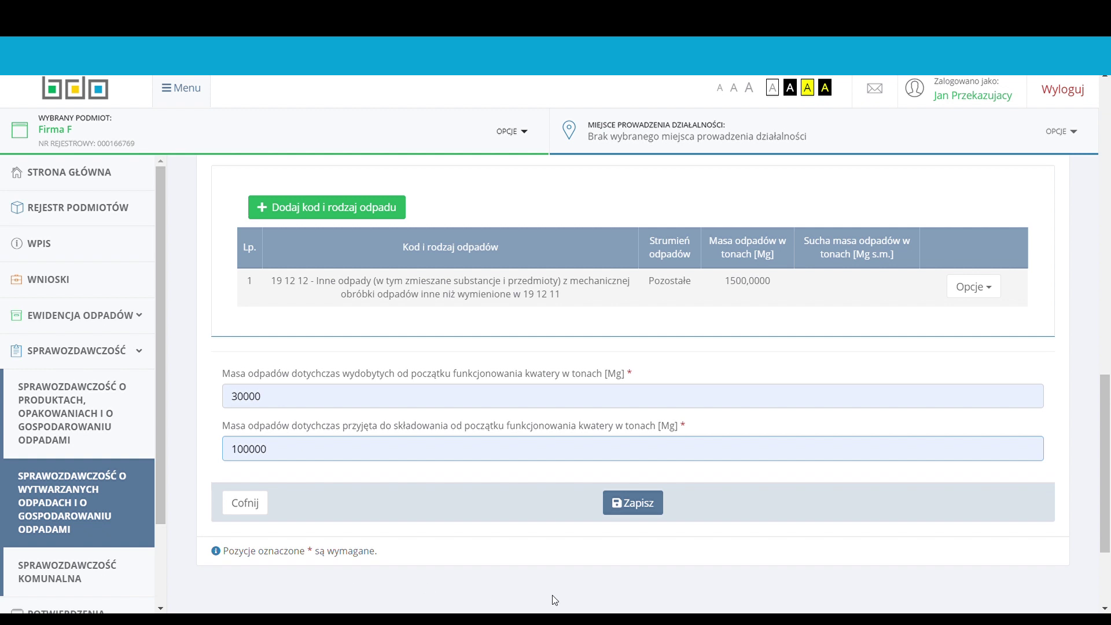
pyautogui.click(639, 504)
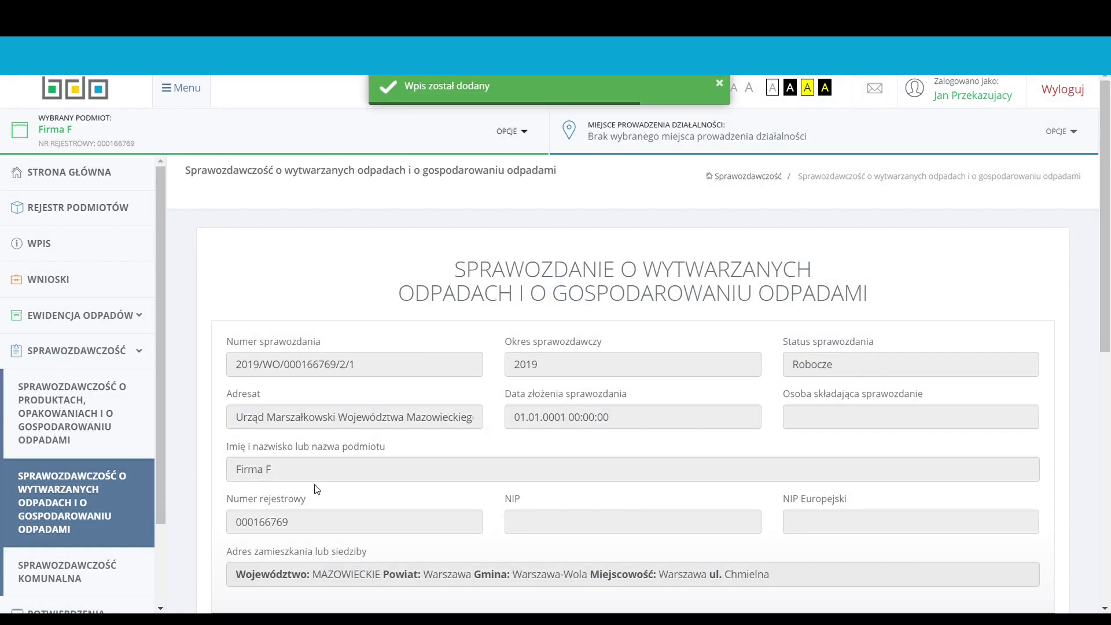
# - Start a new decision under Decyzje w zakresie funkcjonowania kwatery for the OINIO, OK, OIK cell
pyautogui.scroll(-4, 203, 464)
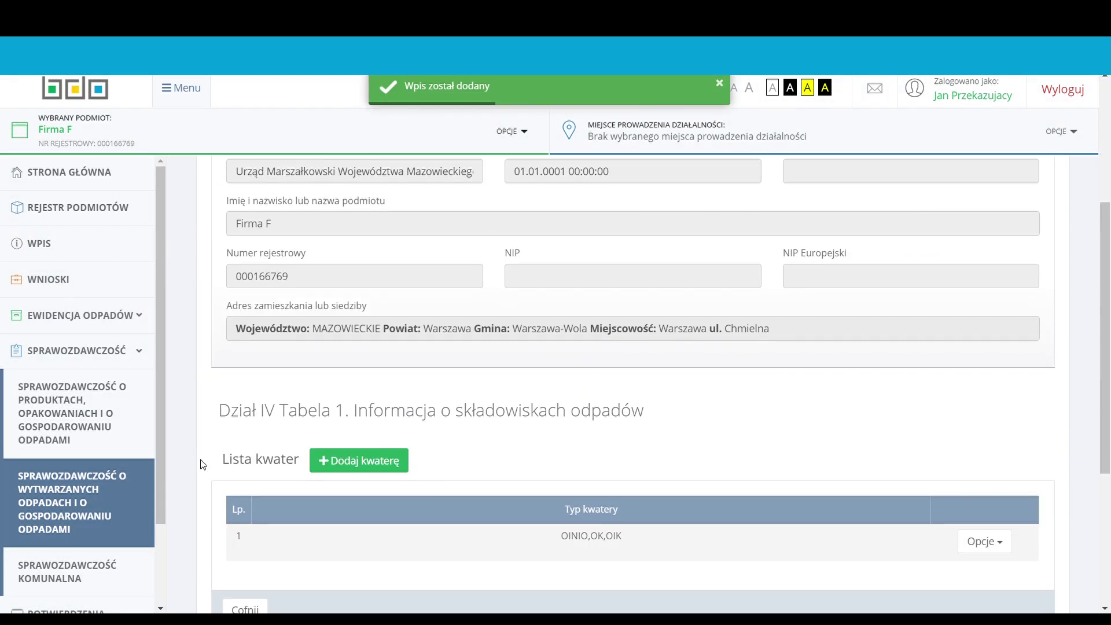
pyautogui.scroll(-3, 202, 465)
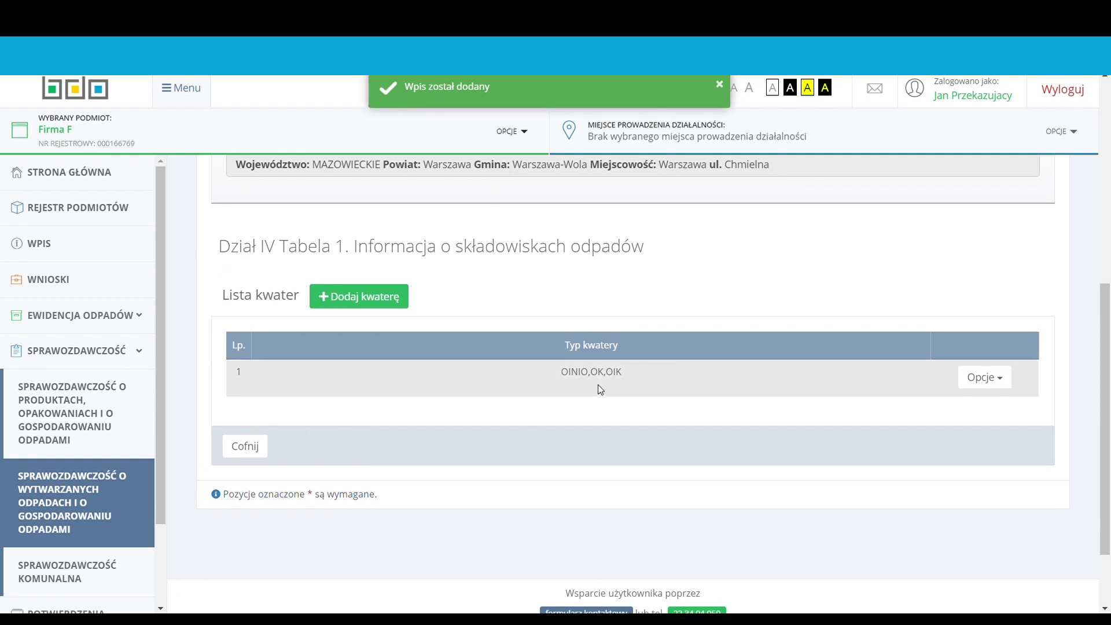
pyautogui.click(984, 377)
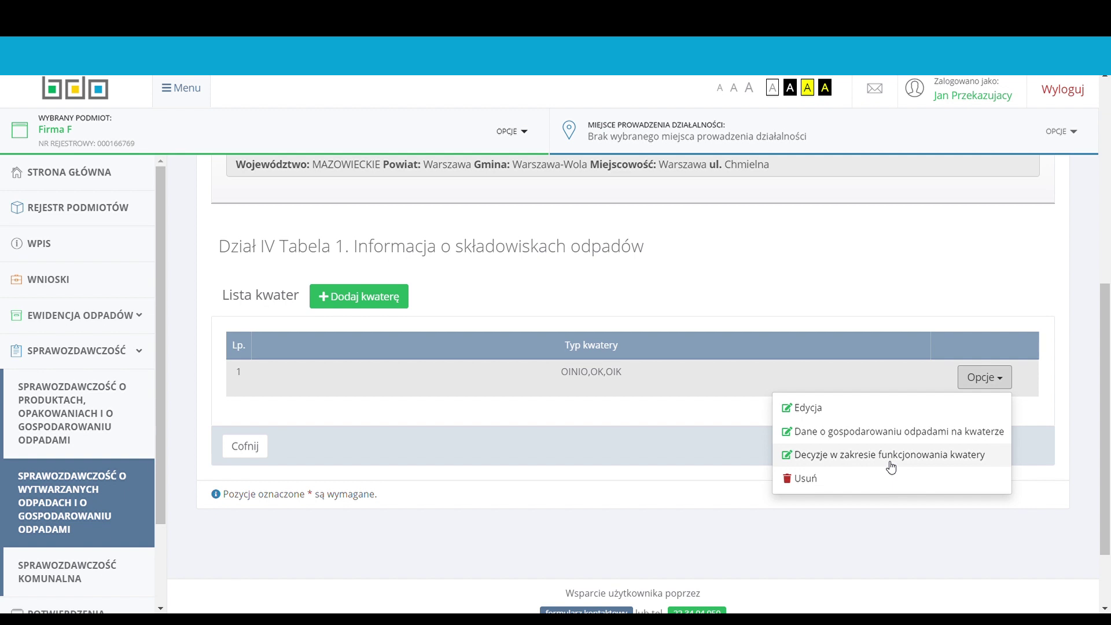
pyautogui.click(872, 457)
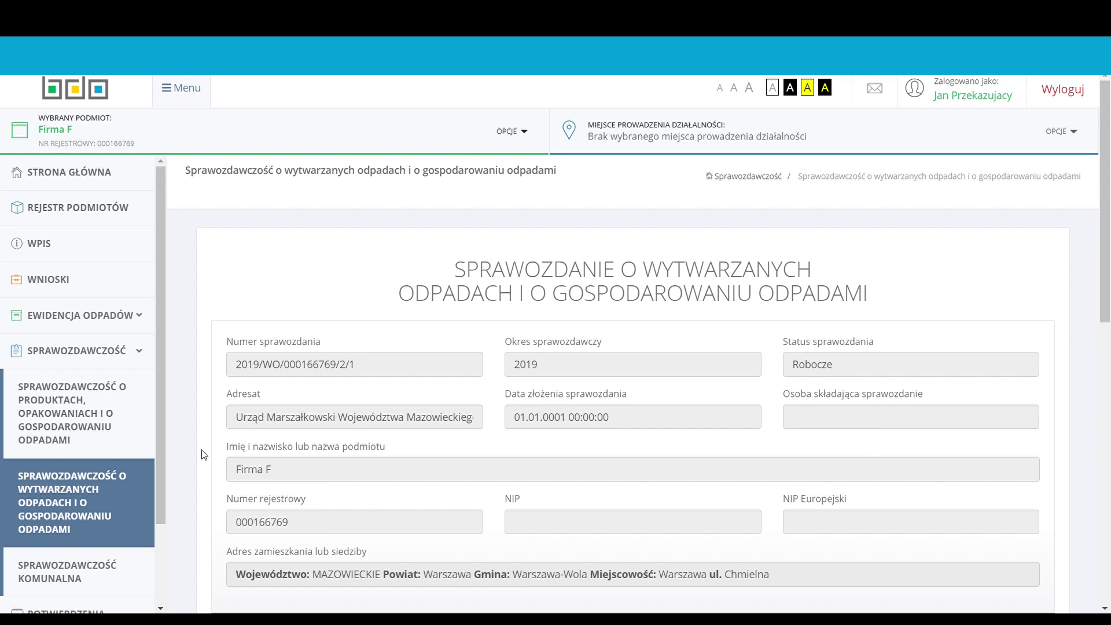
pyautogui.scroll(-3, 205, 455)
pyautogui.scroll(-6, 204, 455)
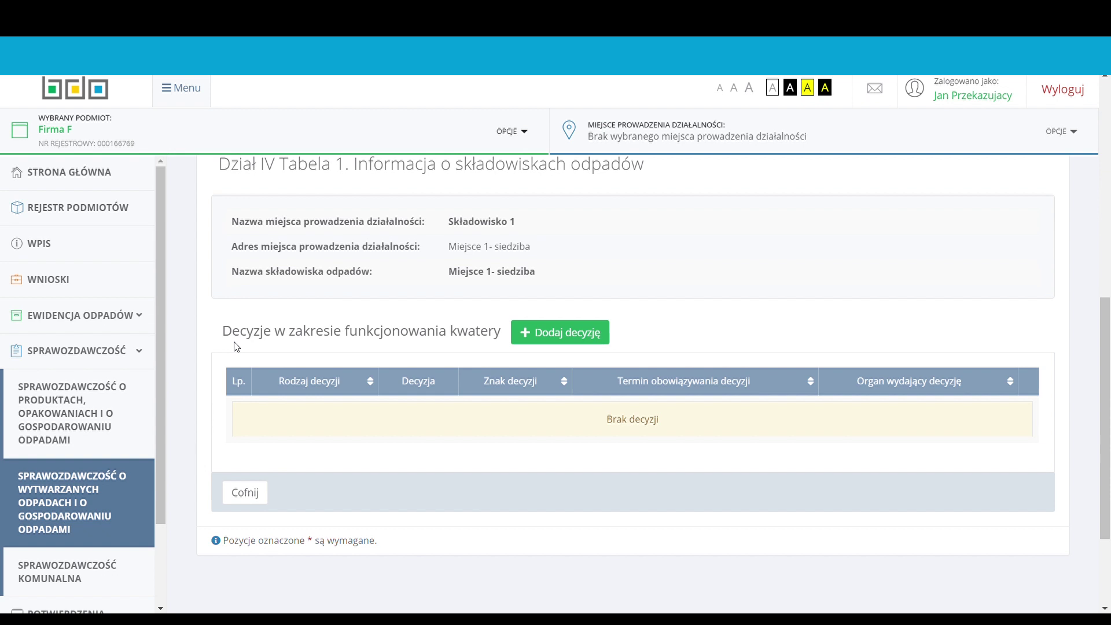
pyautogui.click(565, 337)
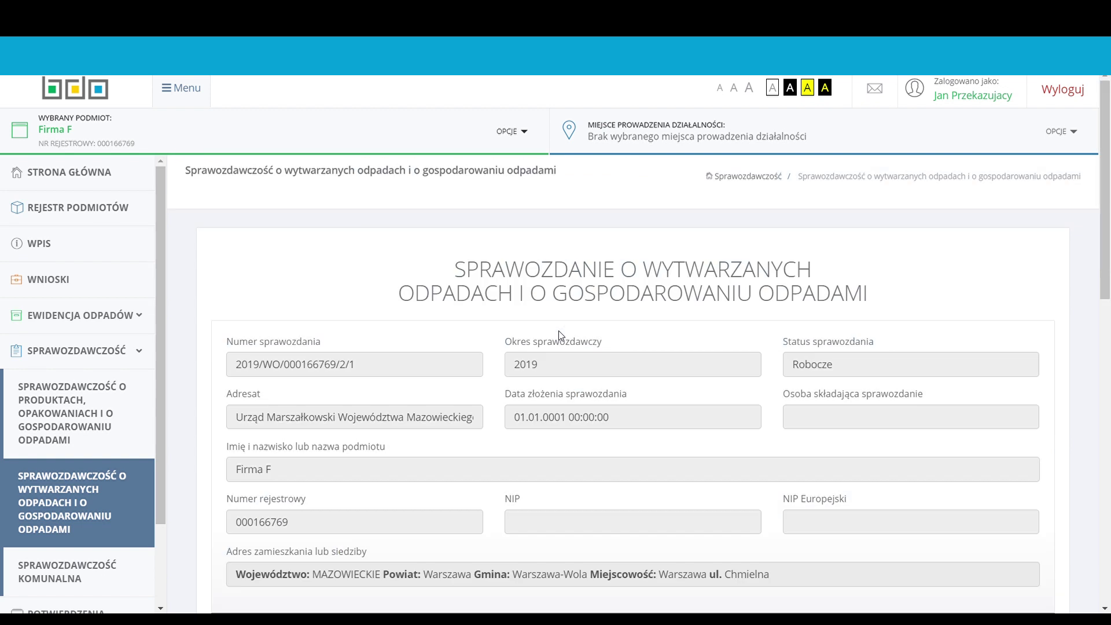
# - Set Rodzaj decyzji to 13 - pozwolenie zintegrowane - jeżeli dotyczy and mark the decision as Podstawowa
pyautogui.scroll(-1, 209, 371)
pyautogui.scroll(-4, 210, 370)
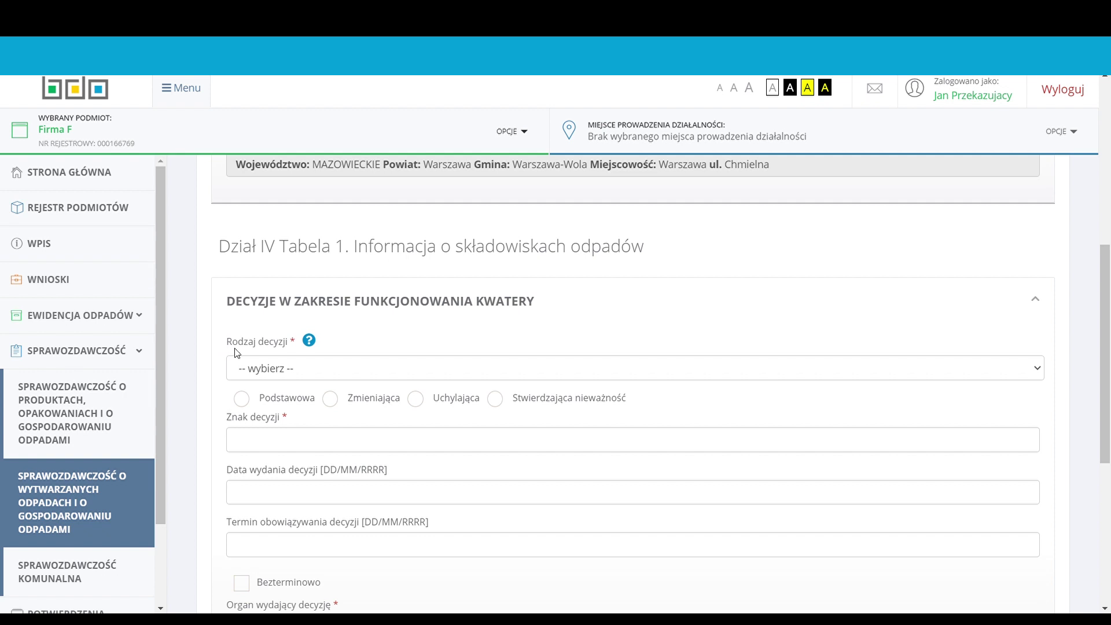
pyautogui.click(1039, 373)
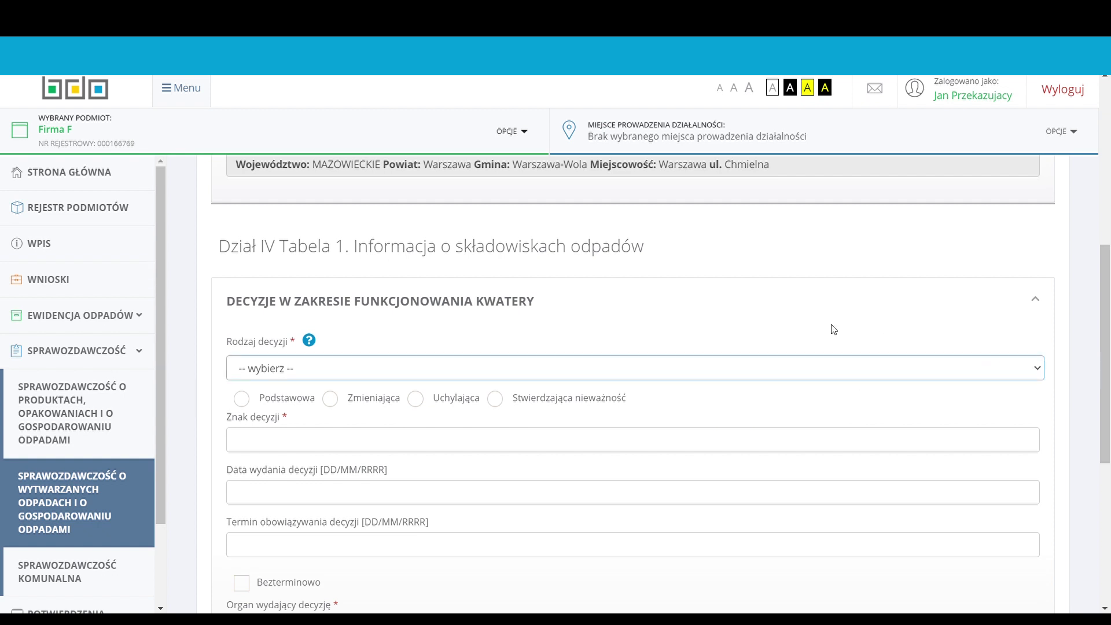
pyautogui.click(527, 277)
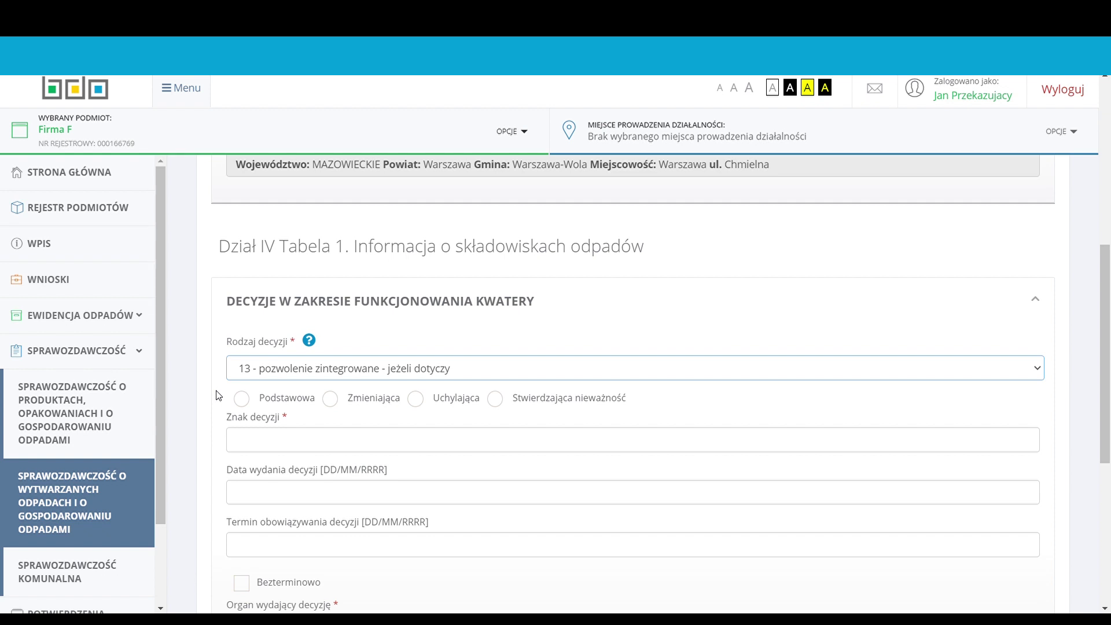
pyautogui.click(242, 399)
# - Set Znak decyzji to 135/19/PZ.Z and Data wydania decyzji to 04-01-2019
pyautogui.click(250, 441)
pyautogui.write('135/19/PZ.Z')
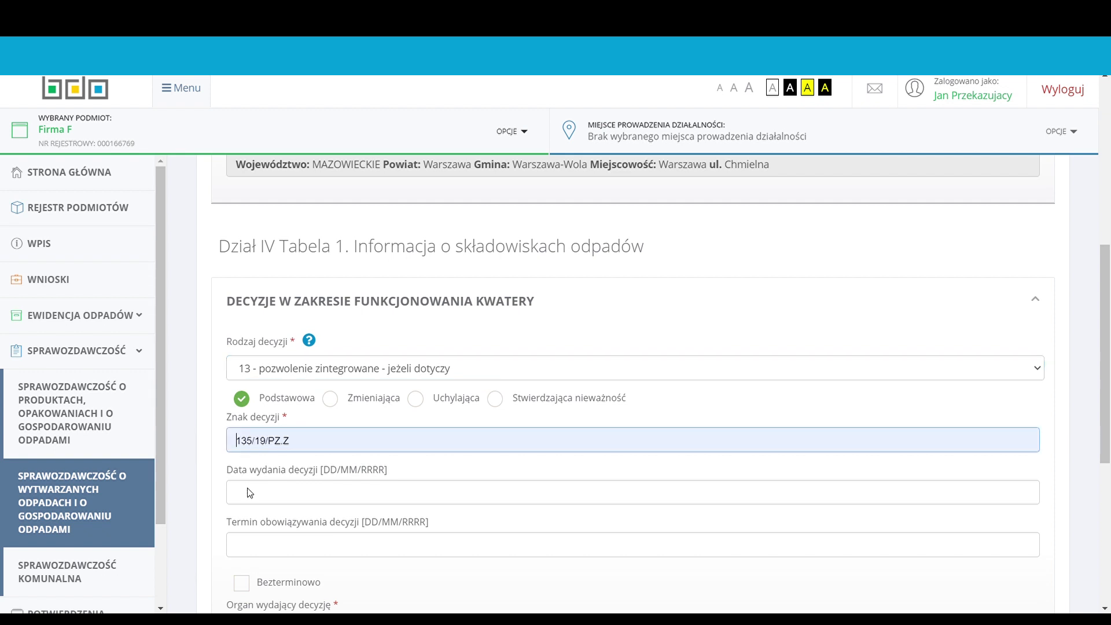
pyautogui.scroll(-2, 222, 445)
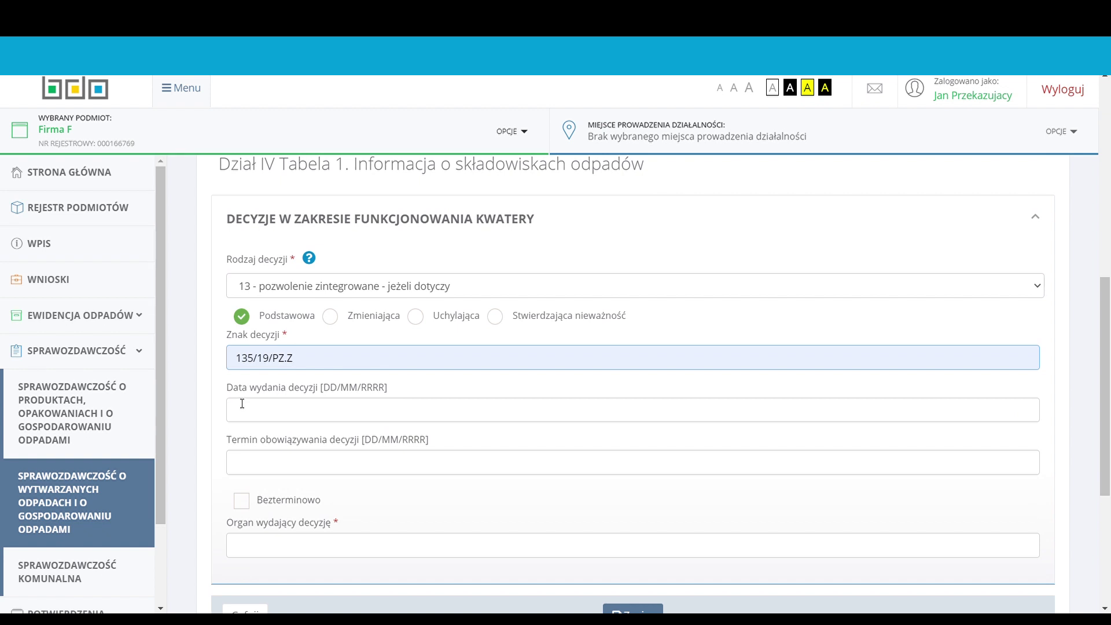
pyautogui.click(242, 409)
pyautogui.click(300, 249)
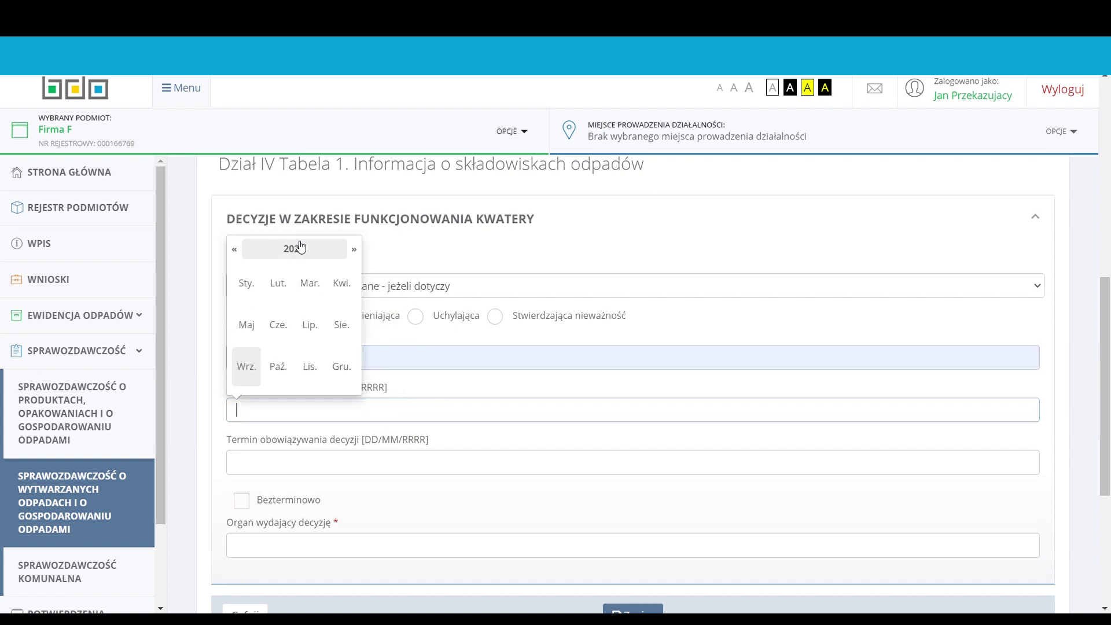
pyautogui.click(234, 250)
pyautogui.click(248, 283)
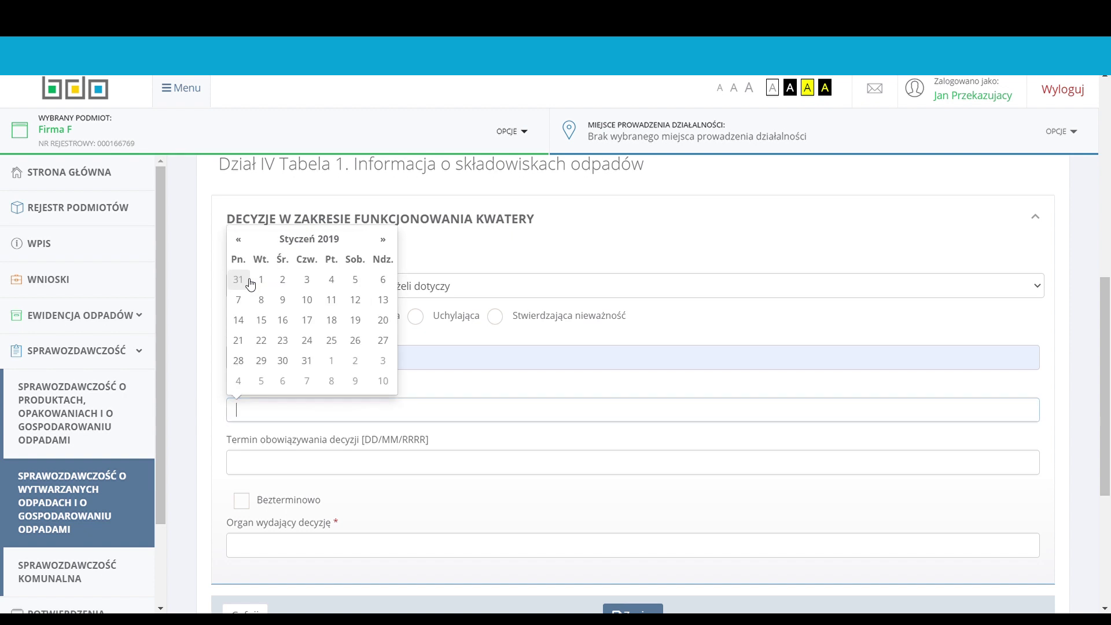
pyautogui.click(331, 280)
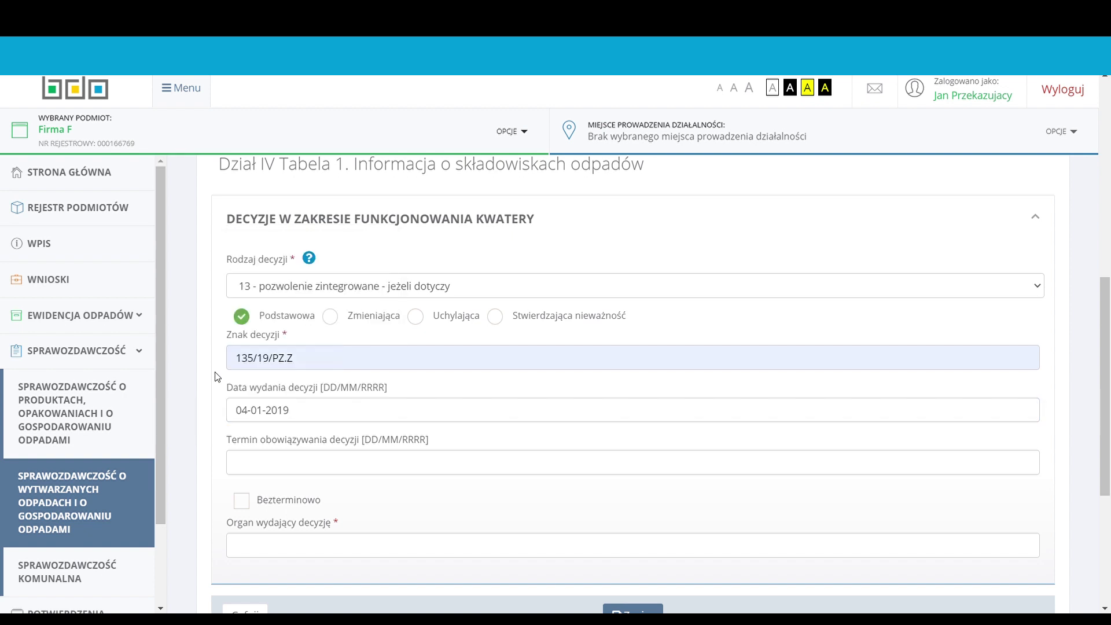
# - Mark the decision as Bezterminowo with Marszałek Województwa X as Organ wydający decyzję, and save it
pyautogui.scroll(-1, 208, 436)
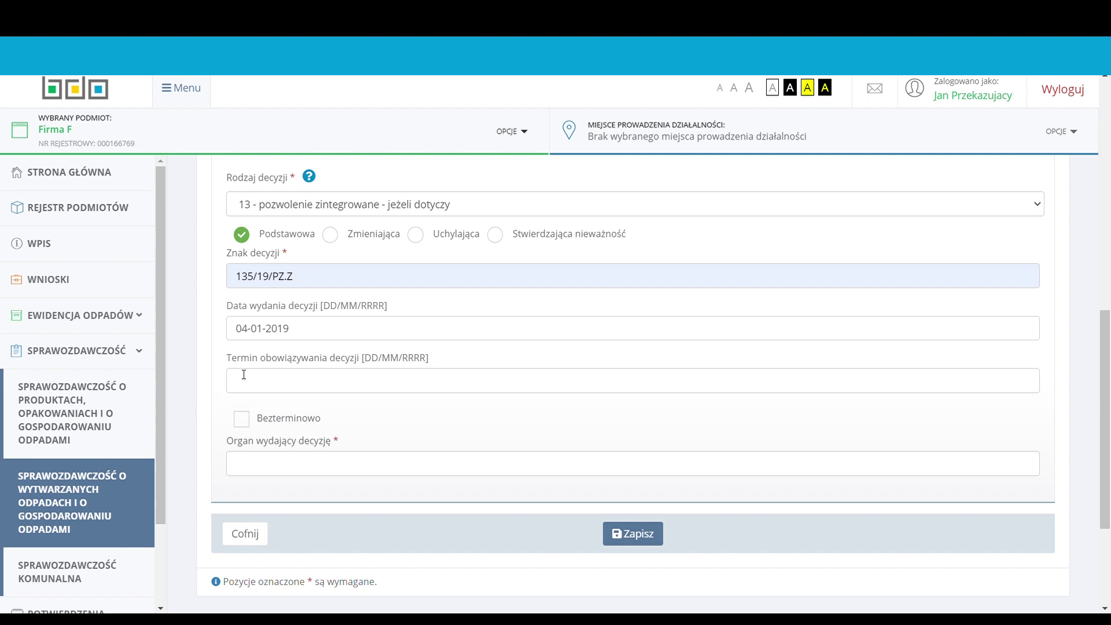
pyautogui.click(243, 422)
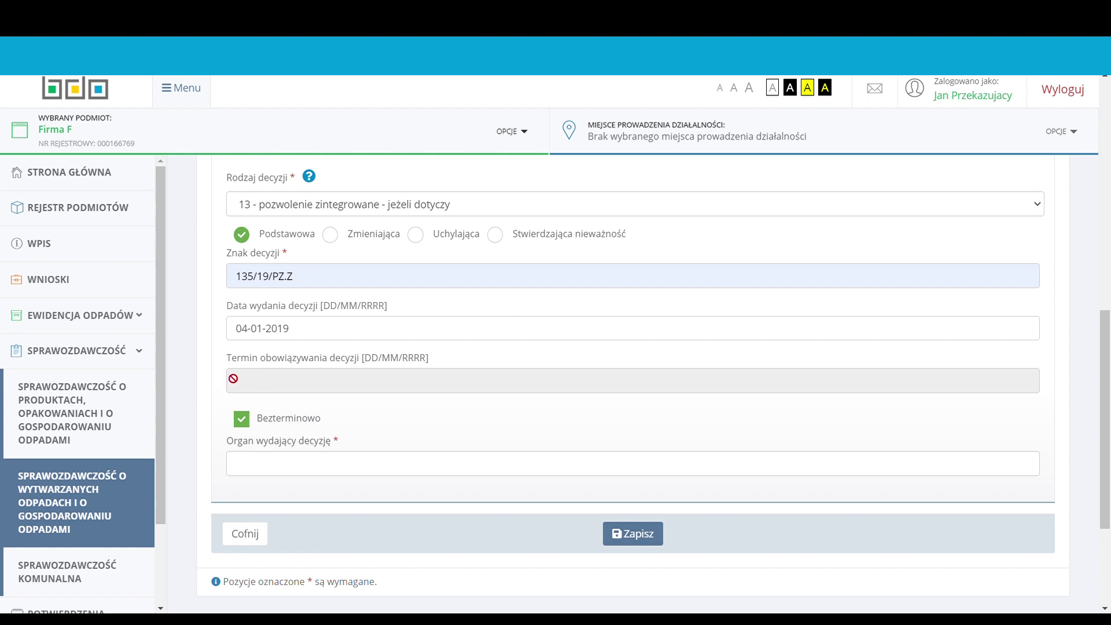
pyautogui.scroll(-2, 234, 379)
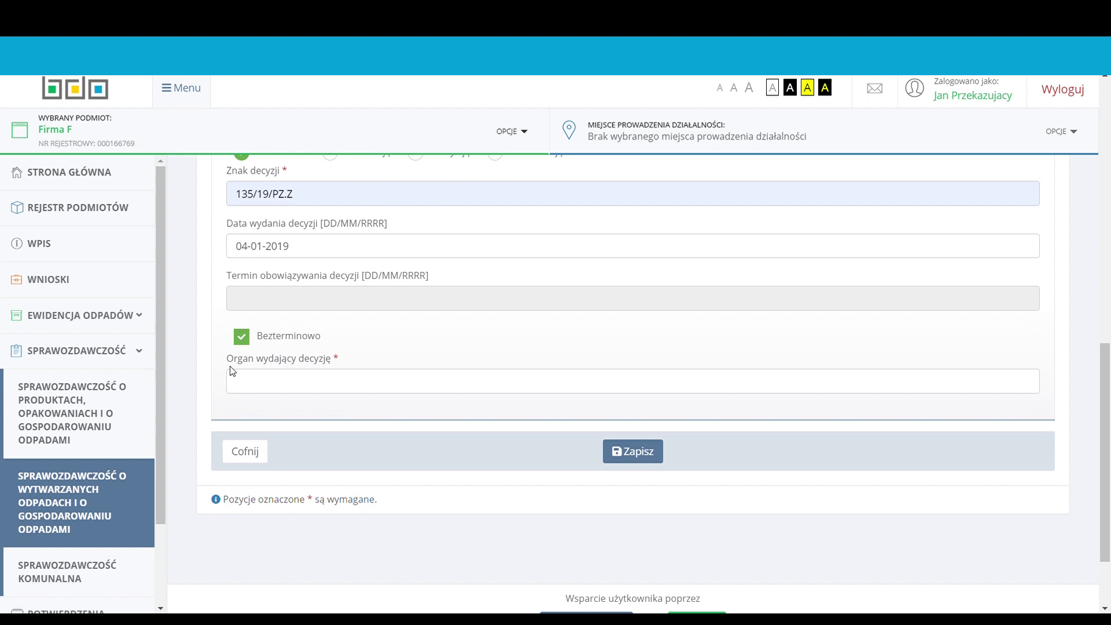
pyautogui.click(242, 387)
pyautogui.click(233, 408)
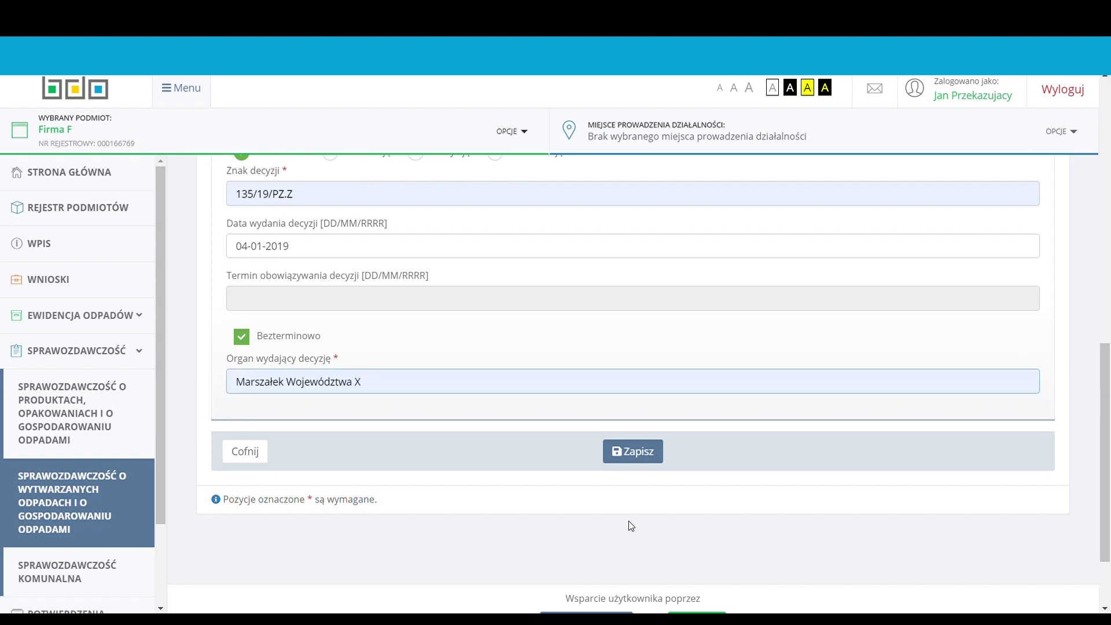
pyautogui.click(636, 461)
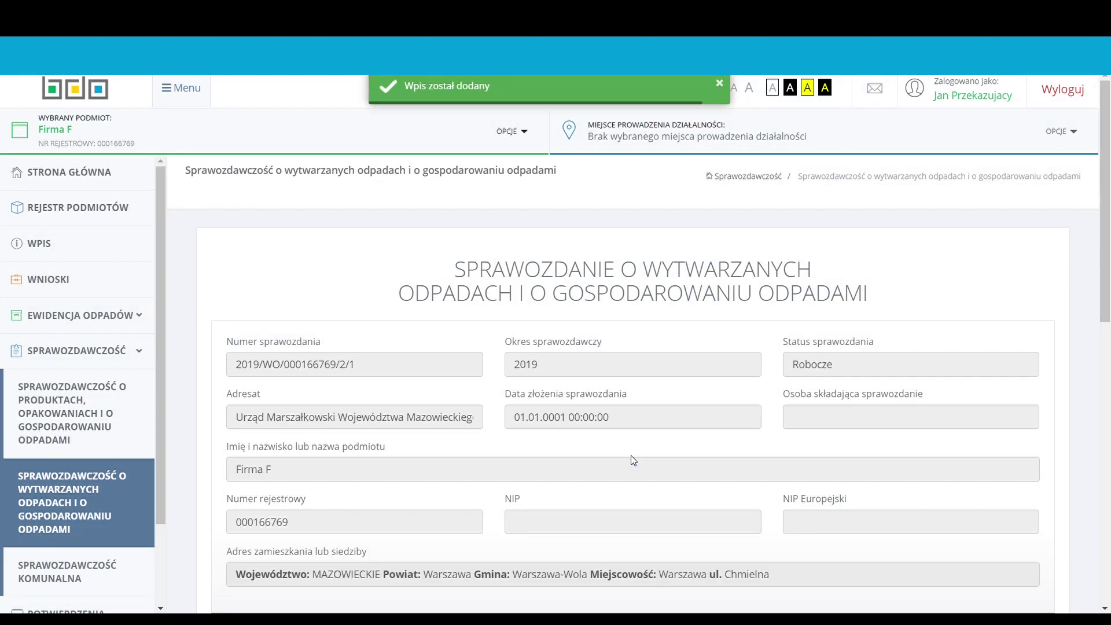
# - Return from the cell's decisions through Lista kwater to Lista składowisk odpadów in Dział IV Tabela 1
pyautogui.scroll(-7, 203, 460)
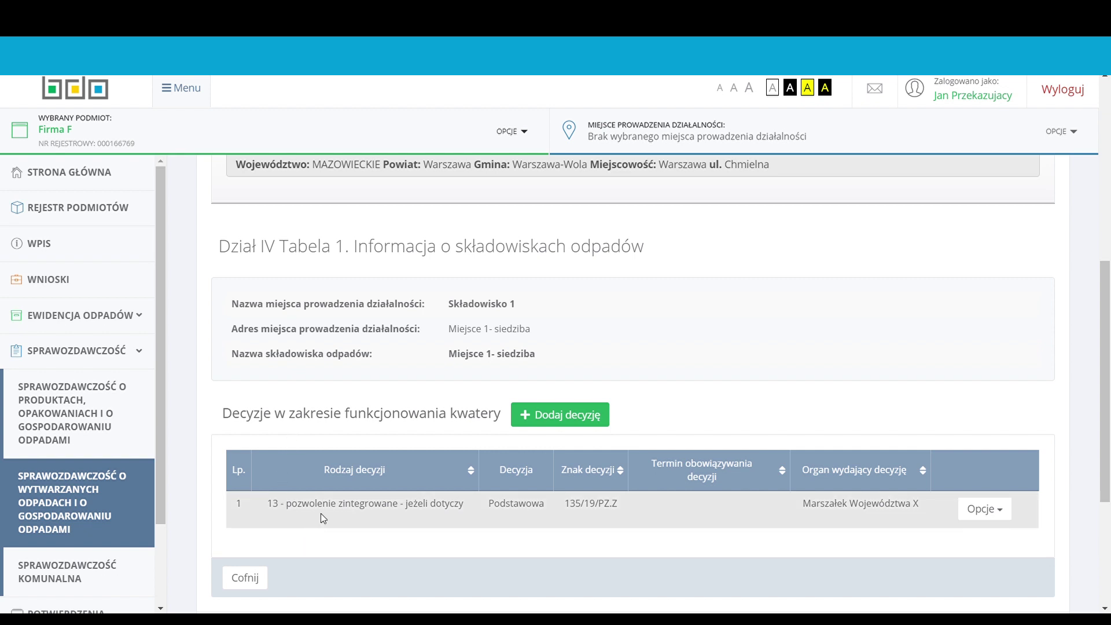
pyautogui.scroll(-2, 323, 518)
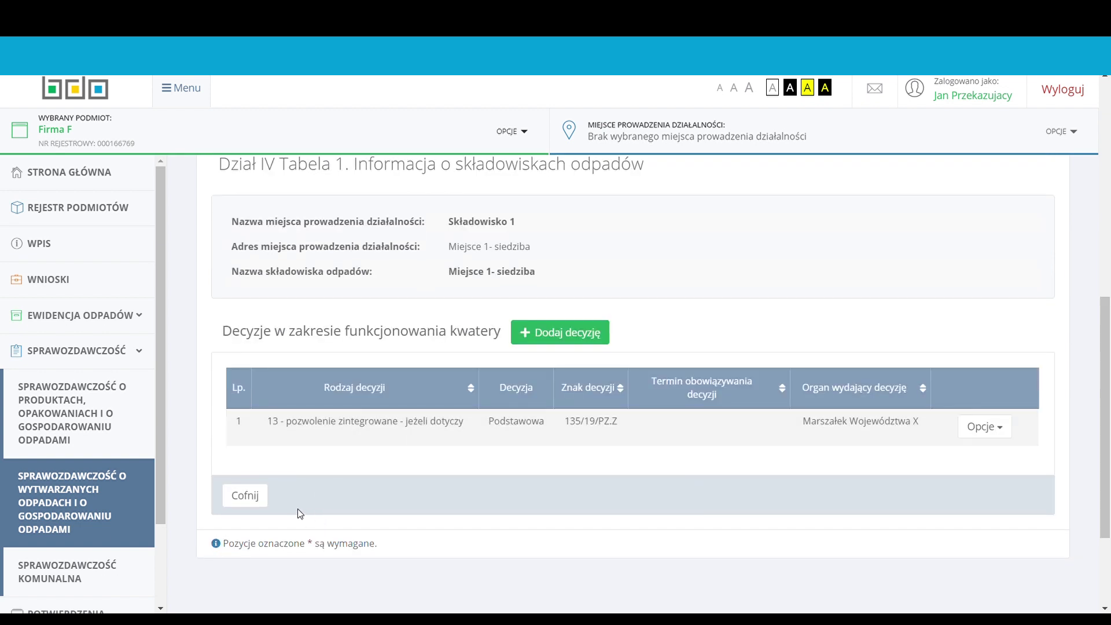
pyautogui.click(245, 496)
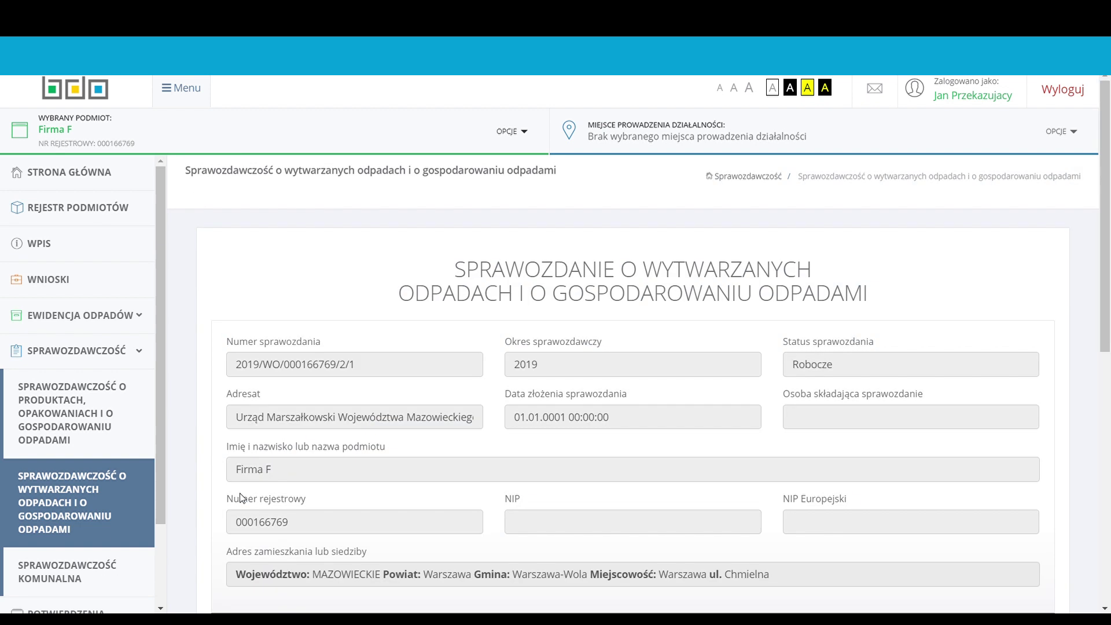
pyautogui.scroll(-6, 203, 482)
pyautogui.scroll(-1, 203, 482)
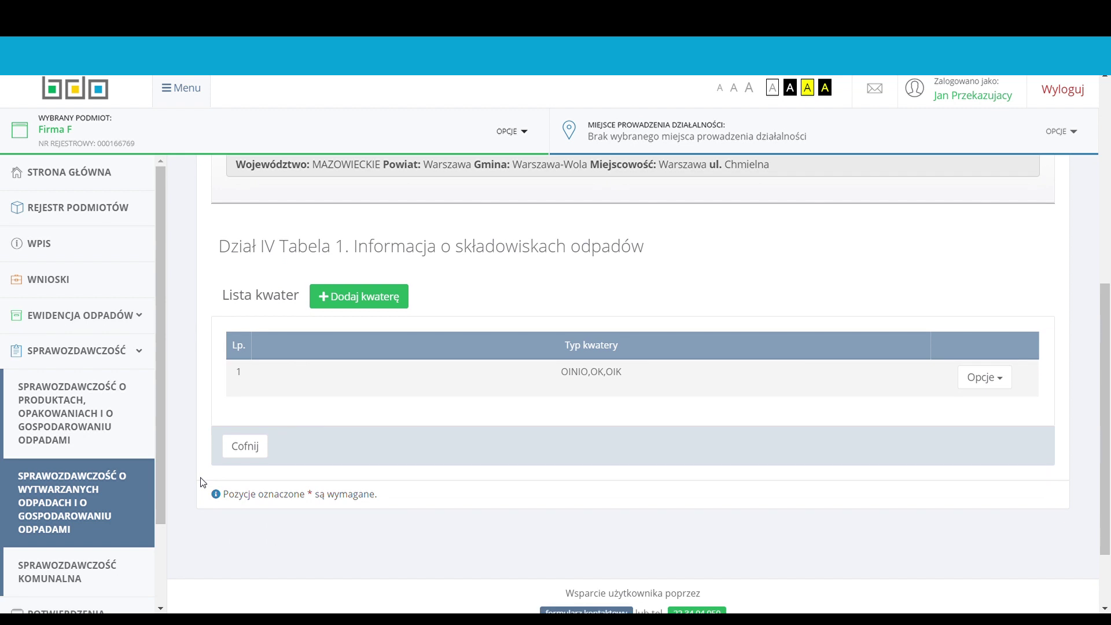
pyautogui.click(245, 446)
pyautogui.scroll(-4, 206, 448)
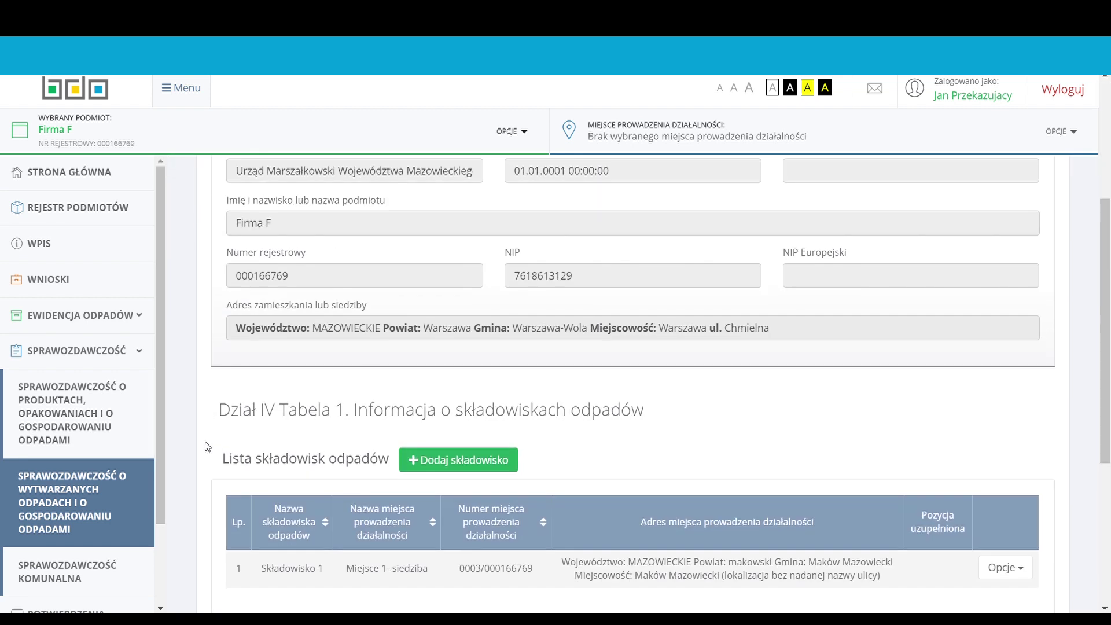
pyautogui.scroll(-3, 207, 446)
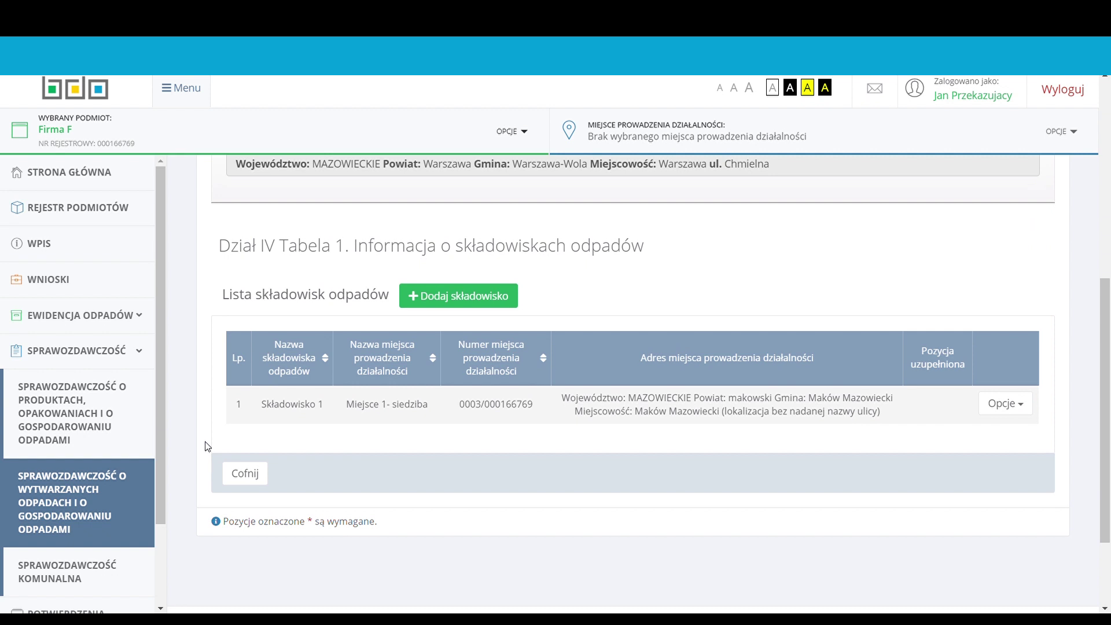